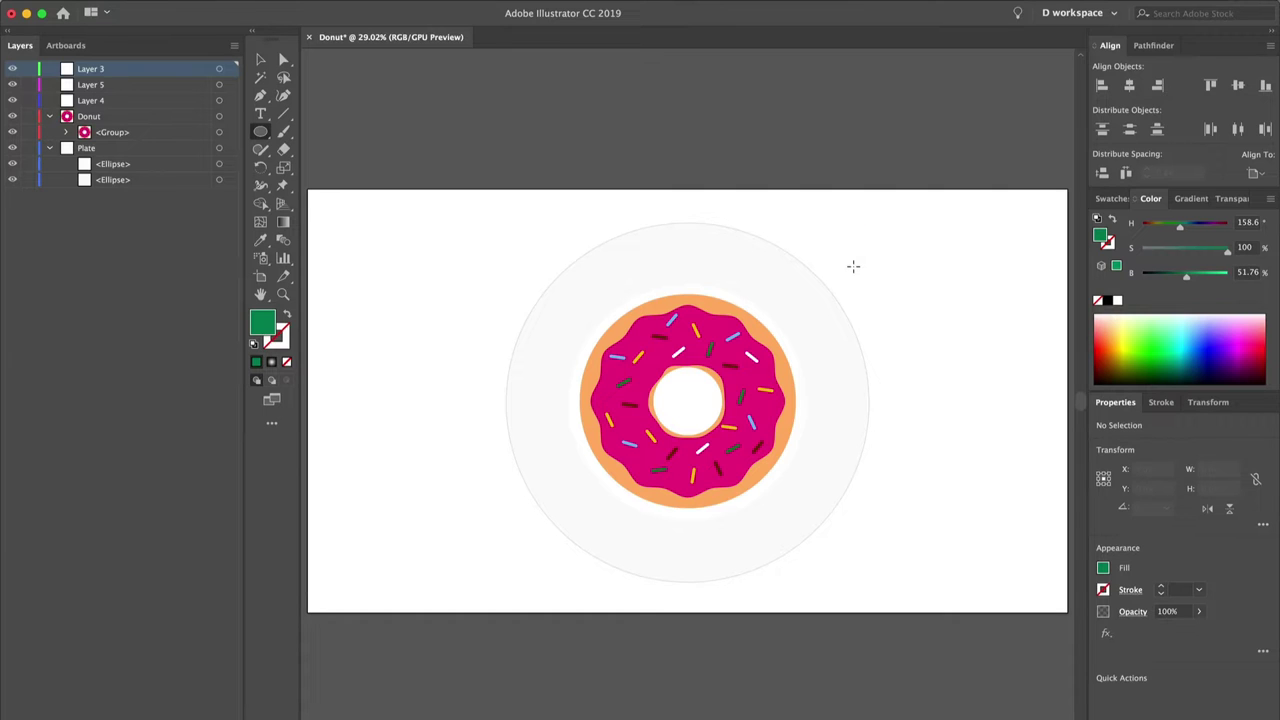
# Step: Draw an arc of overlapping green ellipses, each about 80 by 72 px, on Layer 3 in the blank area beside the plate
pyautogui.scroll(3, 853, 266)
pyautogui.moveTo(891, 297); pyautogui.dragTo(734, 211)
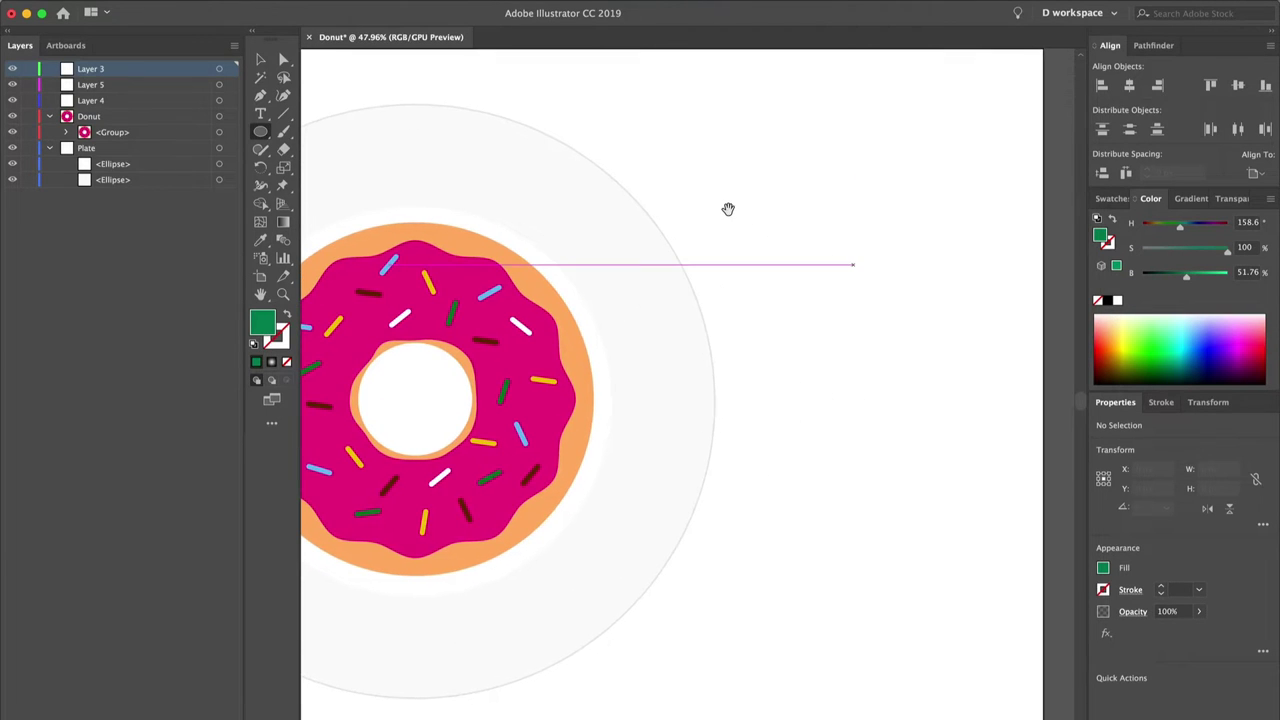
pyautogui.moveTo(829, 240); pyautogui.dragTo(660, 240)
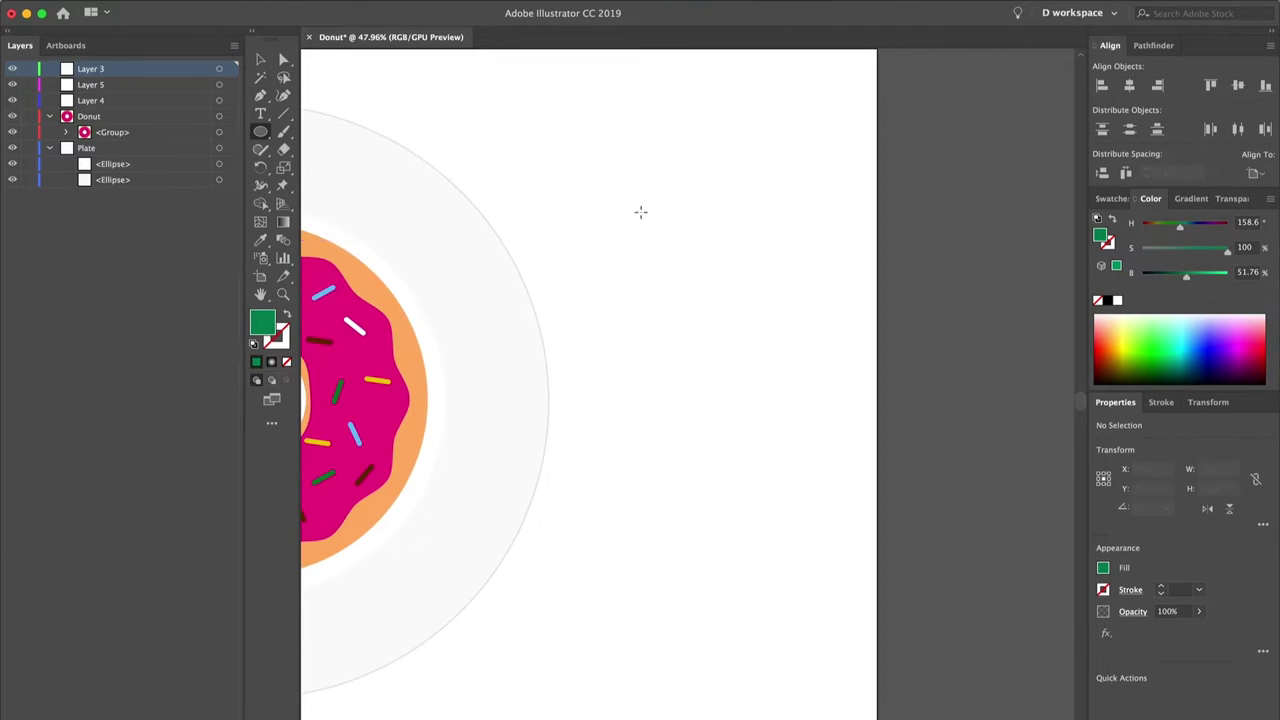
pyautogui.click(261, 132)
pyautogui.moveTo(603, 192); pyautogui.dragTo(662, 236)
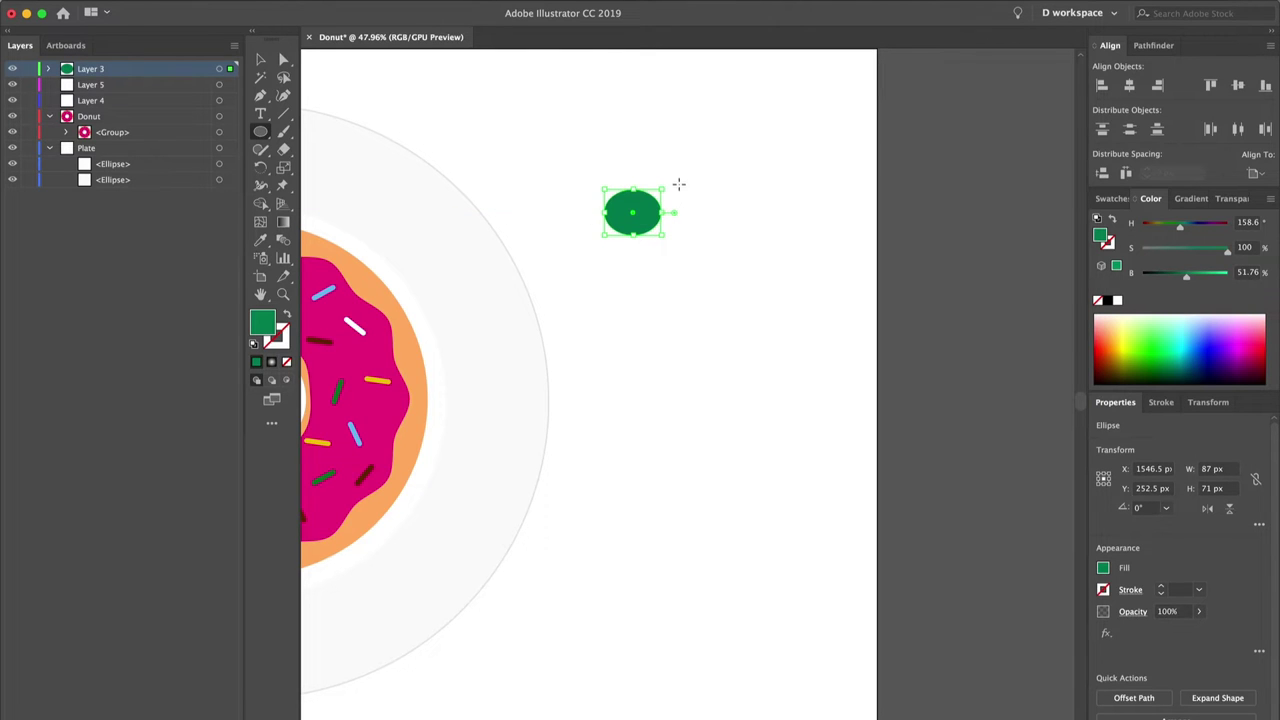
pyautogui.moveTo(651, 194); pyautogui.dragTo(752, 257)
pyautogui.moveTo(757, 230); pyautogui.dragTo(790, 271)
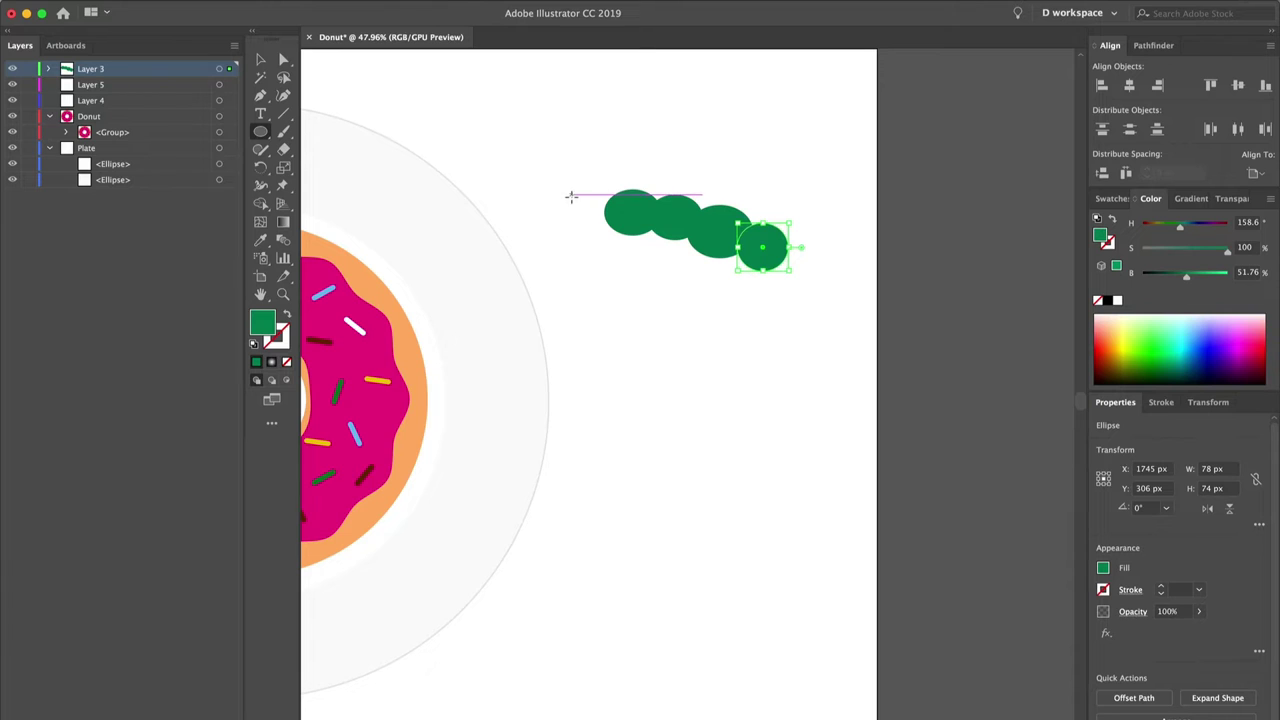
pyautogui.moveTo(571, 195); pyautogui.dragTo(626, 240)
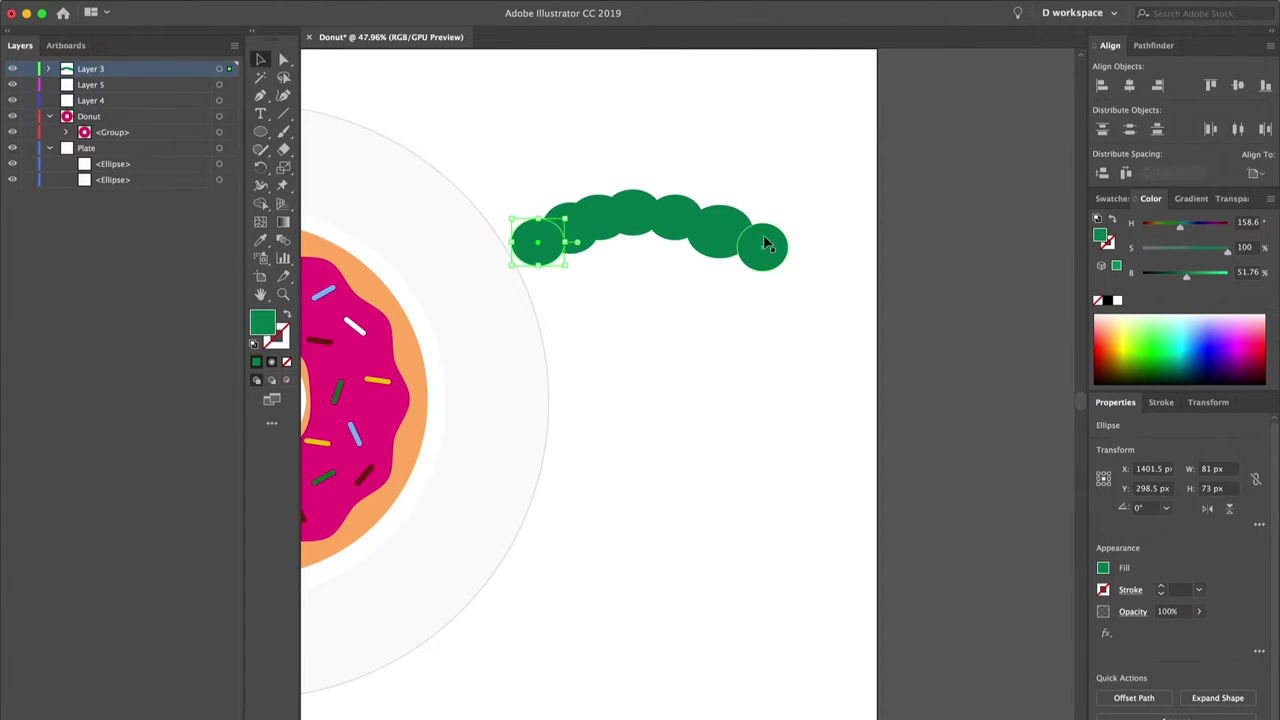
# Step: Shift the arc's right end ellipse inward and down, and rotate and nudge the ellipse beside it to smooth the curve
pyautogui.moveTo(766, 239); pyautogui.dragTo(756, 245)
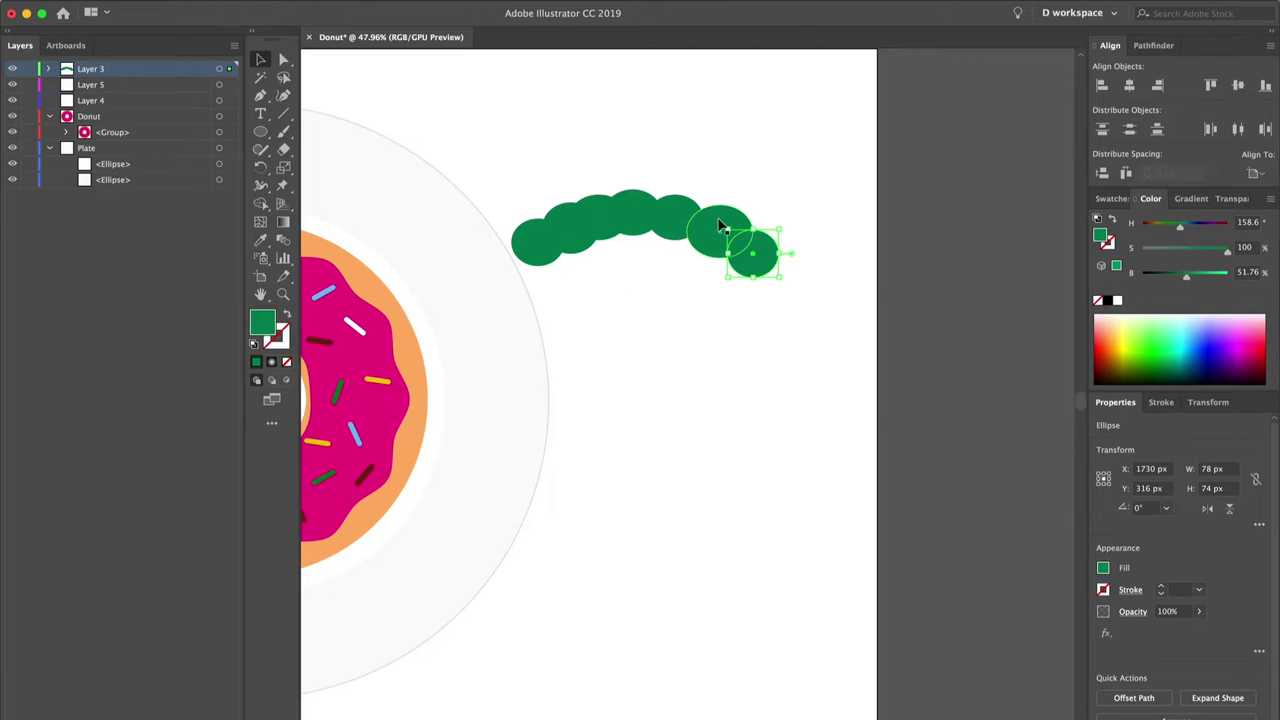
pyautogui.click(720, 227)
pyautogui.press('r')
pyautogui.moveTo(698, 178); pyautogui.dragTo(674, 137)
pyautogui.press('v')
pyautogui.moveTo(734, 240)
pyautogui.mouseDown()
pyautogui.moveTo(716, 238)
pyautogui.moveTo(714, 220)
pyautogui.moveTo(722, 240)
pyautogui.mouseUp()
pyautogui.click(753, 153)
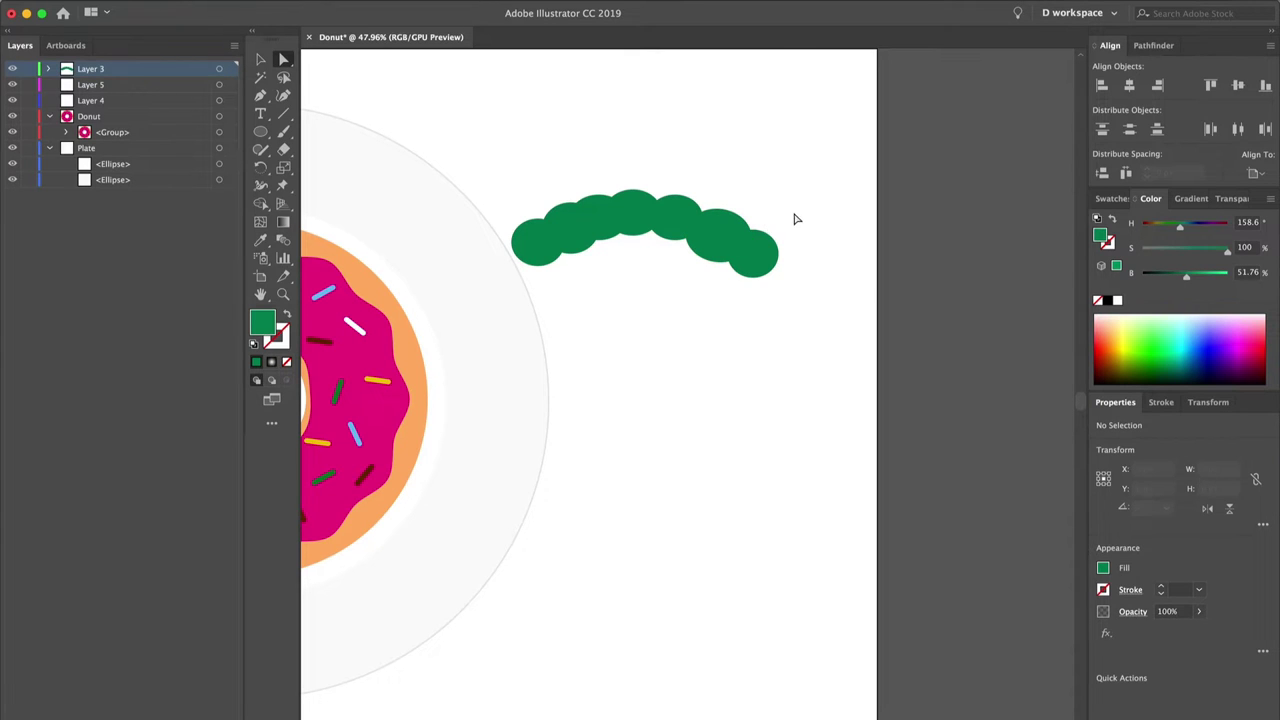
# Step: Duplicate the arc's three rightmost ellipses straight above the original and group the copies
pyautogui.moveTo(753, 267); pyautogui.dragTo(665, 147)
pyautogui.moveTo(757, 217); pyautogui.dragTo(748, 347)
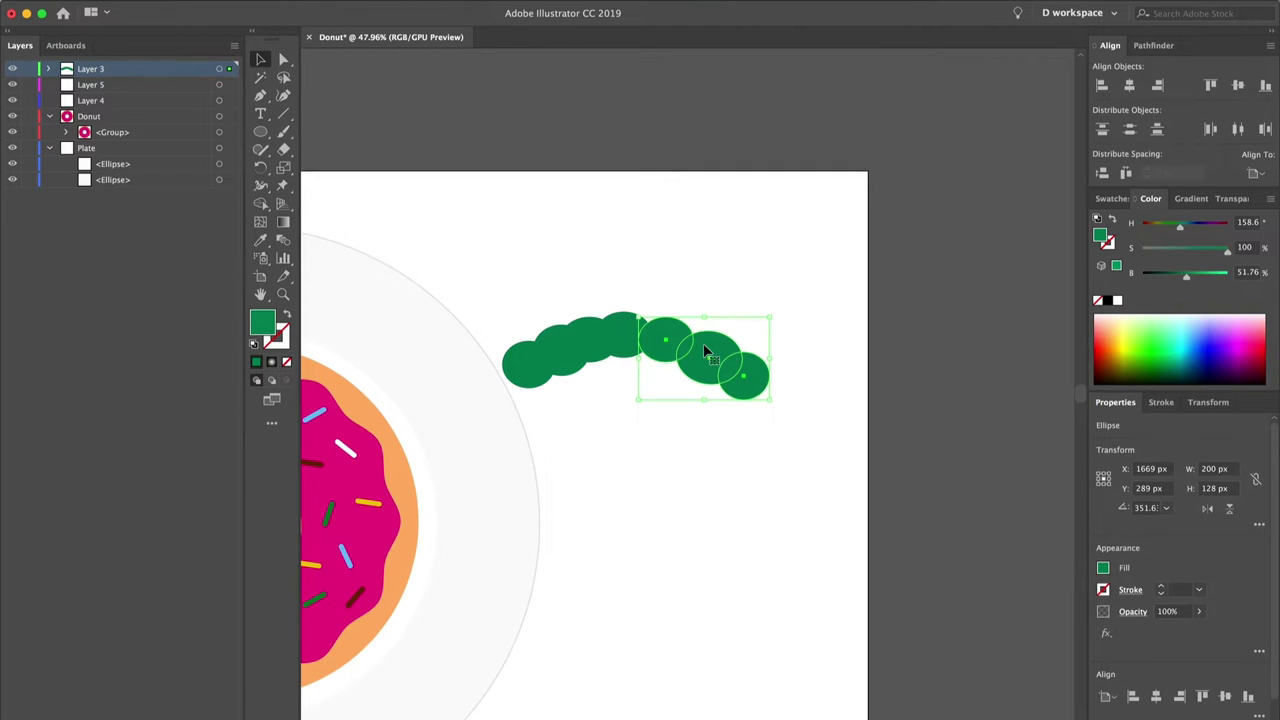
pyautogui.moveTo(708, 366); pyautogui.dragTo(716, 246)
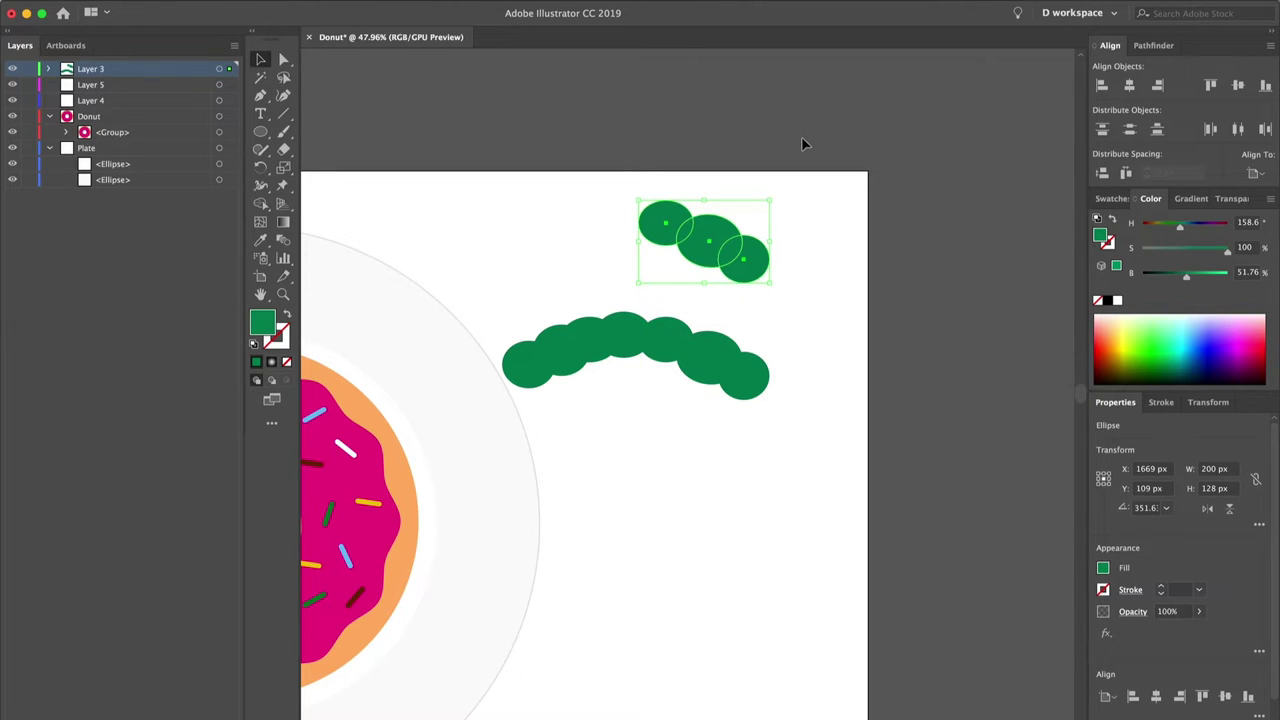
pyautogui.press('a')
pyautogui.press('super+g')
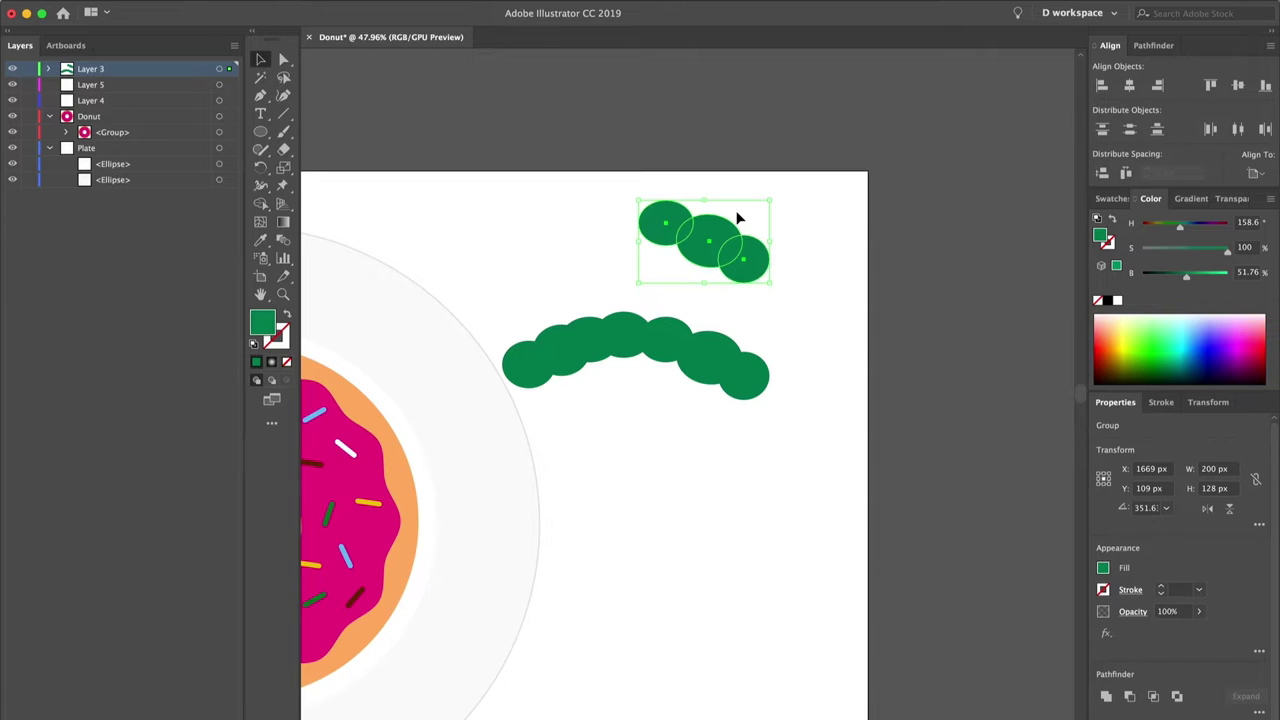
# Step: Make a horizontally mirrored copy of the grouped ellipses and place it to the left to complete a second arc
pyautogui.press('Up')
pyautogui.moveTo(772, 241); pyautogui.dragTo(635, 228)
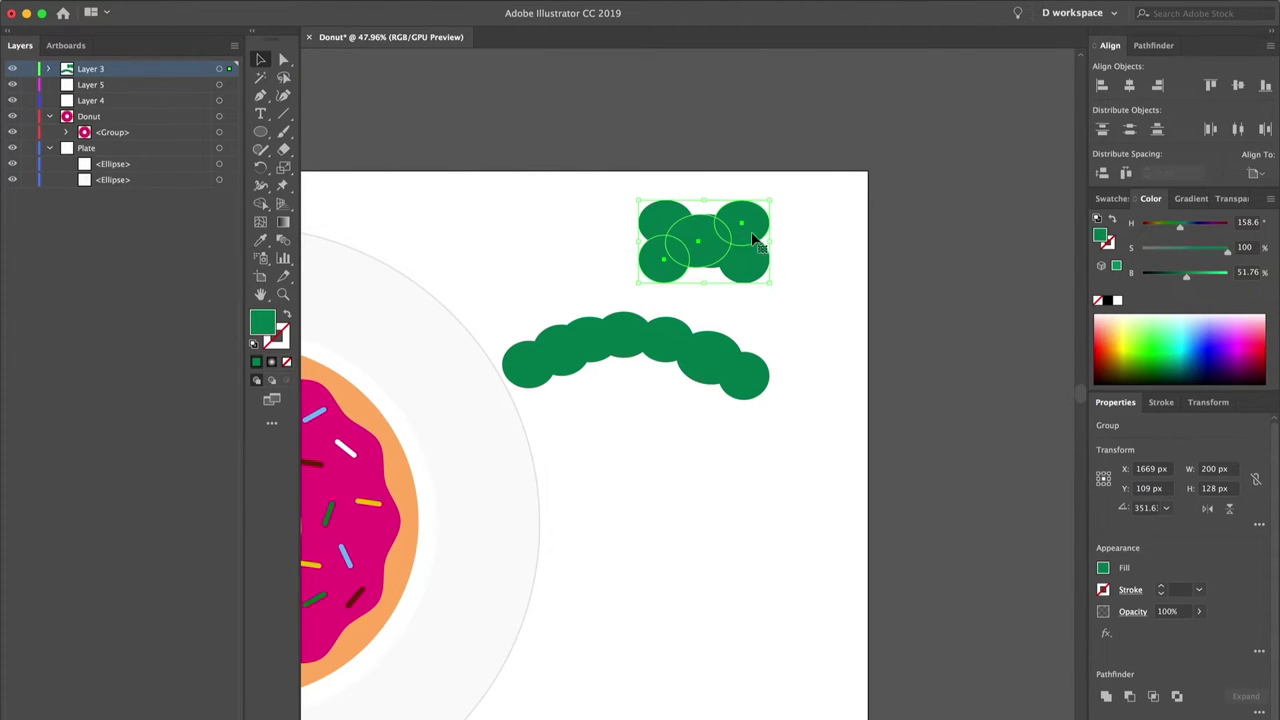
pyautogui.moveTo(755, 240); pyautogui.dragTo(630, 238)
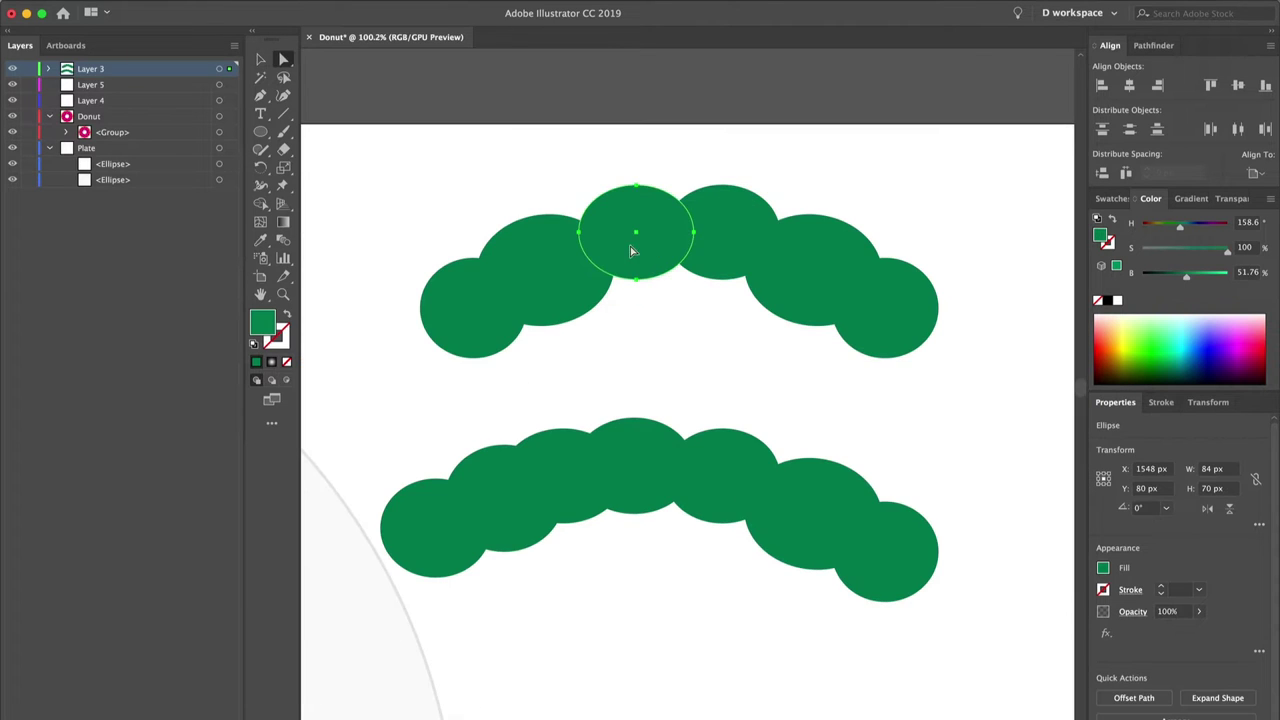
# Step: Shrink the innermost ellipse of the mirrored group to about 70 by 66 px
pyautogui.press('v')
pyautogui.moveTo(691, 183); pyautogui.dragTo(684, 187)
pyautogui.press('a')
pyautogui.click(757, 156)
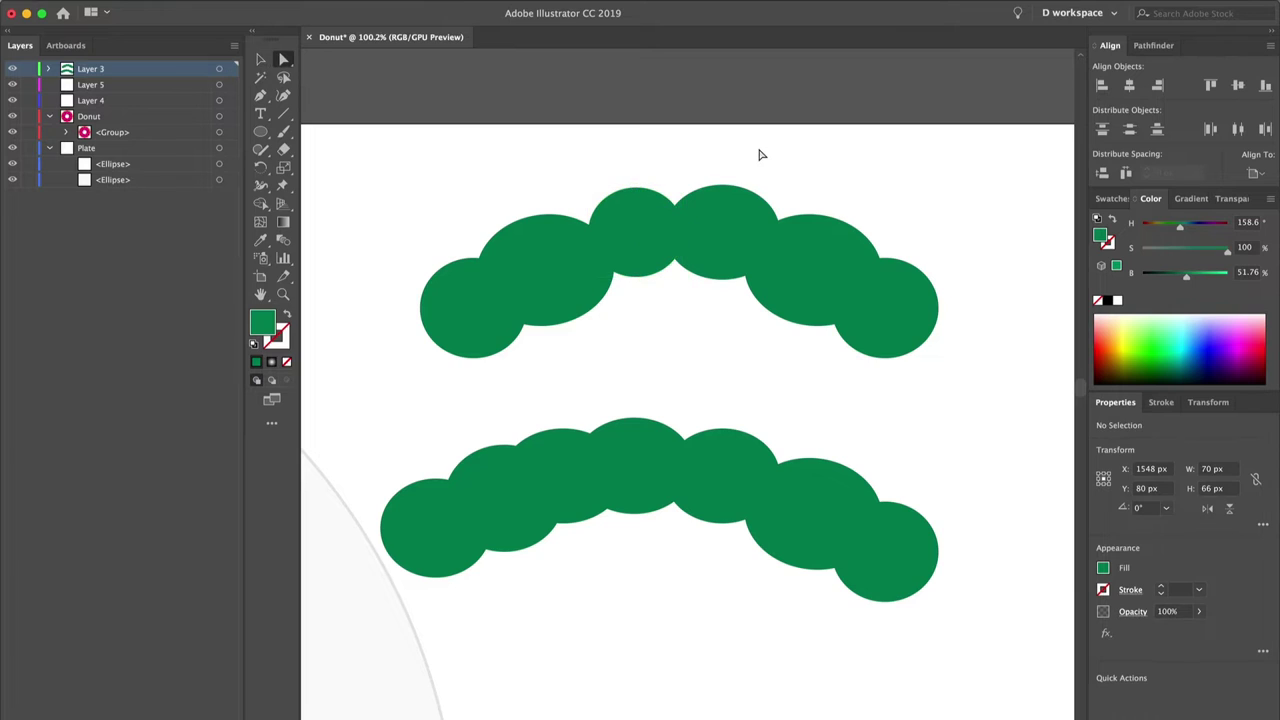
# Step: Move the mirrored group's two outer ellipses slightly up and toward the centre of the upper arc
pyautogui.click(450, 304)
pyautogui.click(543, 253)
pyautogui.keyDown('shift'); pyautogui.click(452, 310); pyautogui.keyUp('shift')
pyautogui.click(579, 243)
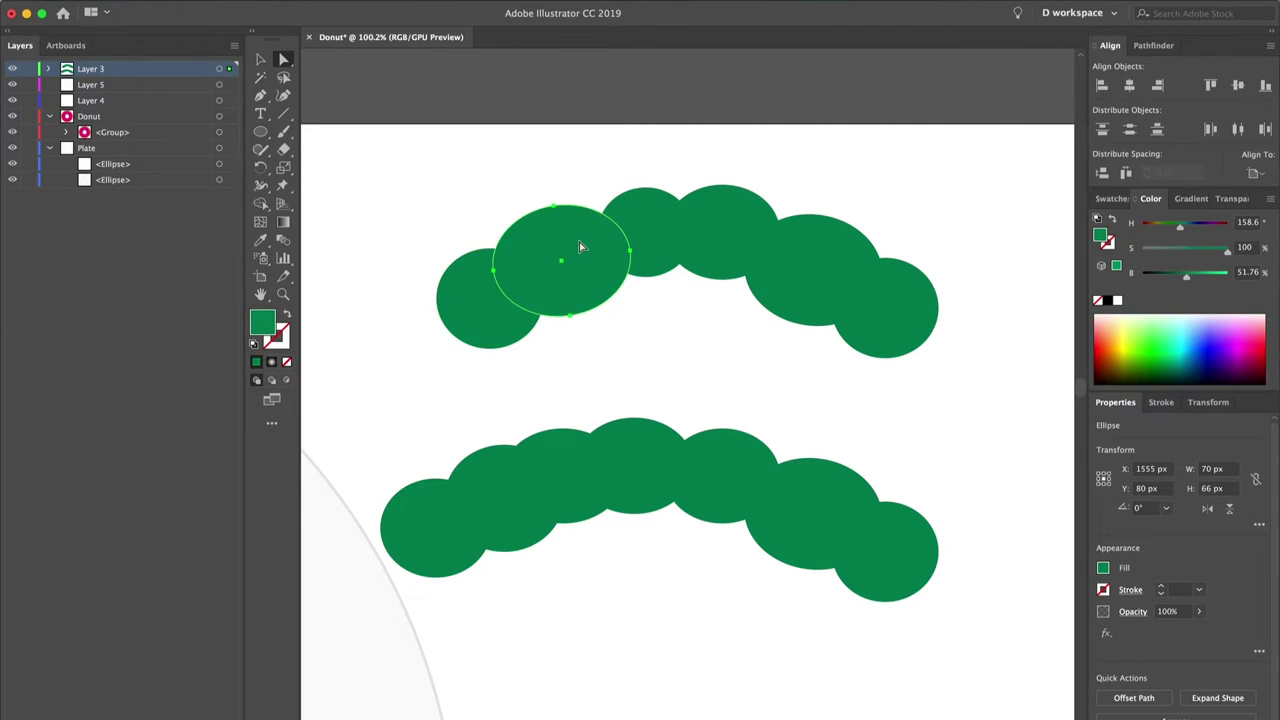
pyautogui.keyDown('shift'); pyautogui.click(486, 304); pyautogui.keyUp('shift')
pyautogui.moveTo(535, 265); pyautogui.dragTo(539, 258)
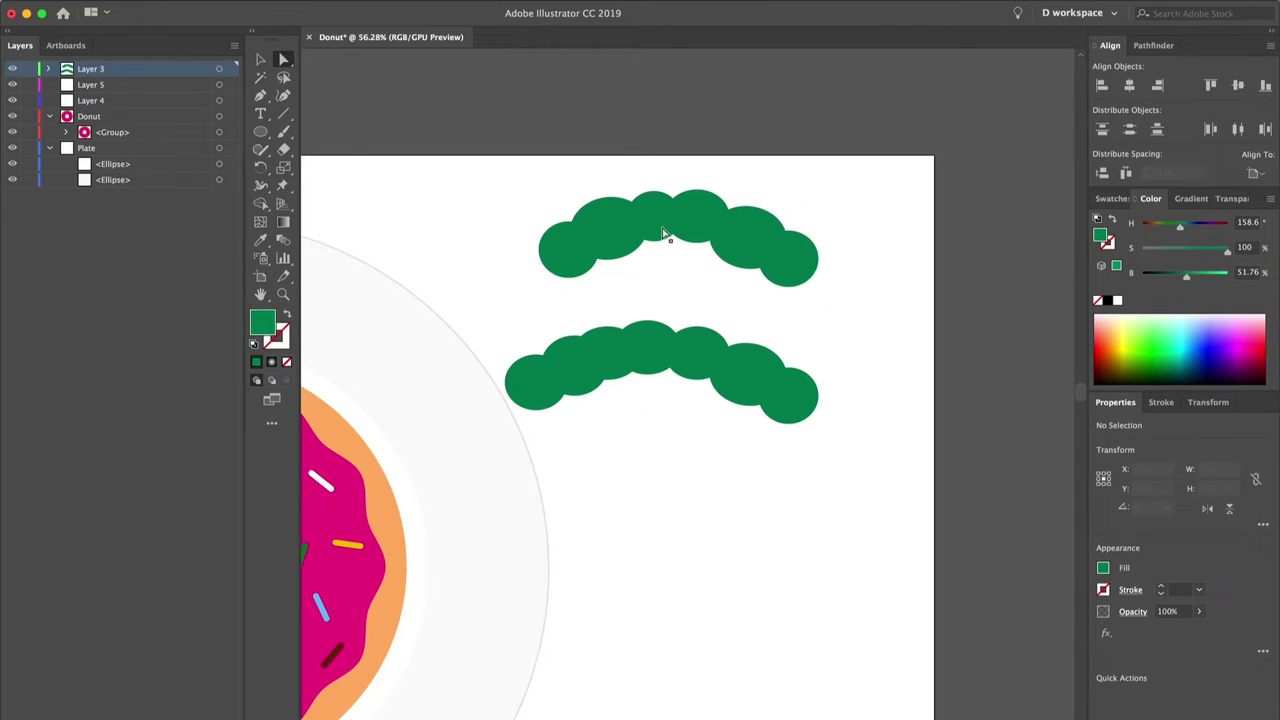
# Step: Expand Layer 3 and group all six ellipses of the upper arc
pyautogui.press('v')
pyautogui.moveTo(858, 317); pyautogui.dragTo(592, 308)
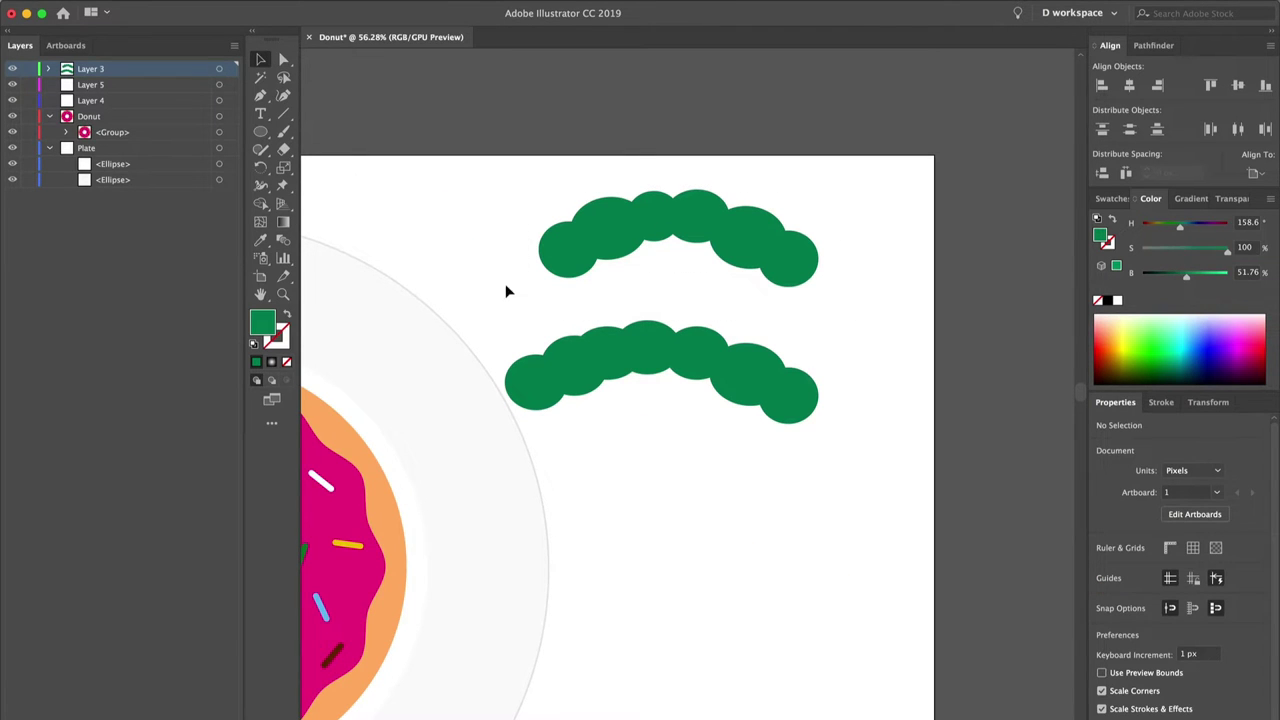
pyautogui.click(611, 227)
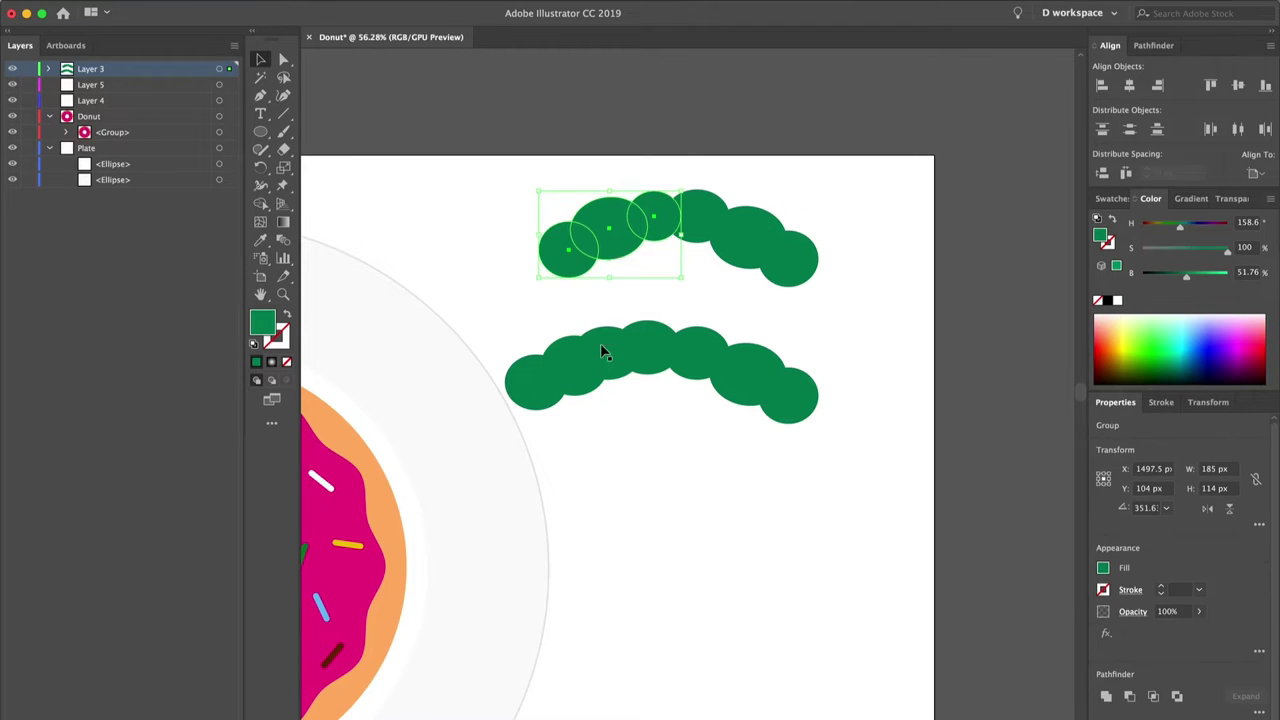
pyautogui.click(93, 88)
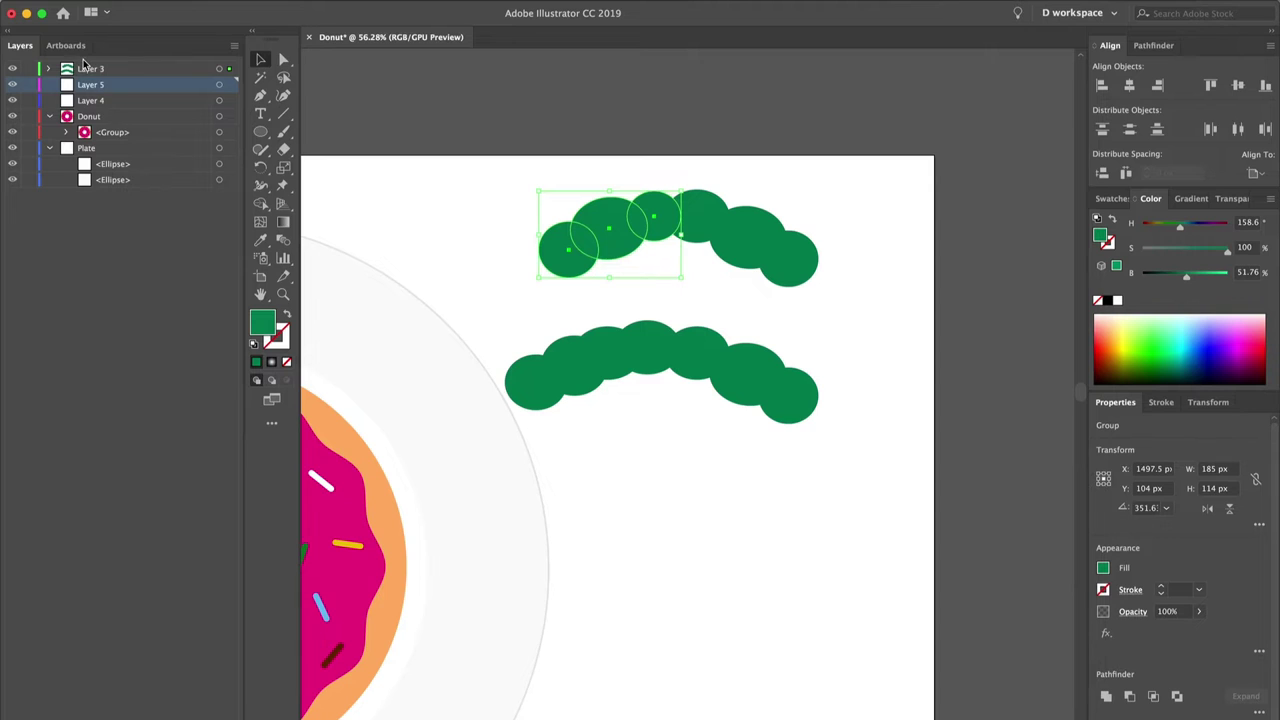
pyautogui.click(50, 70)
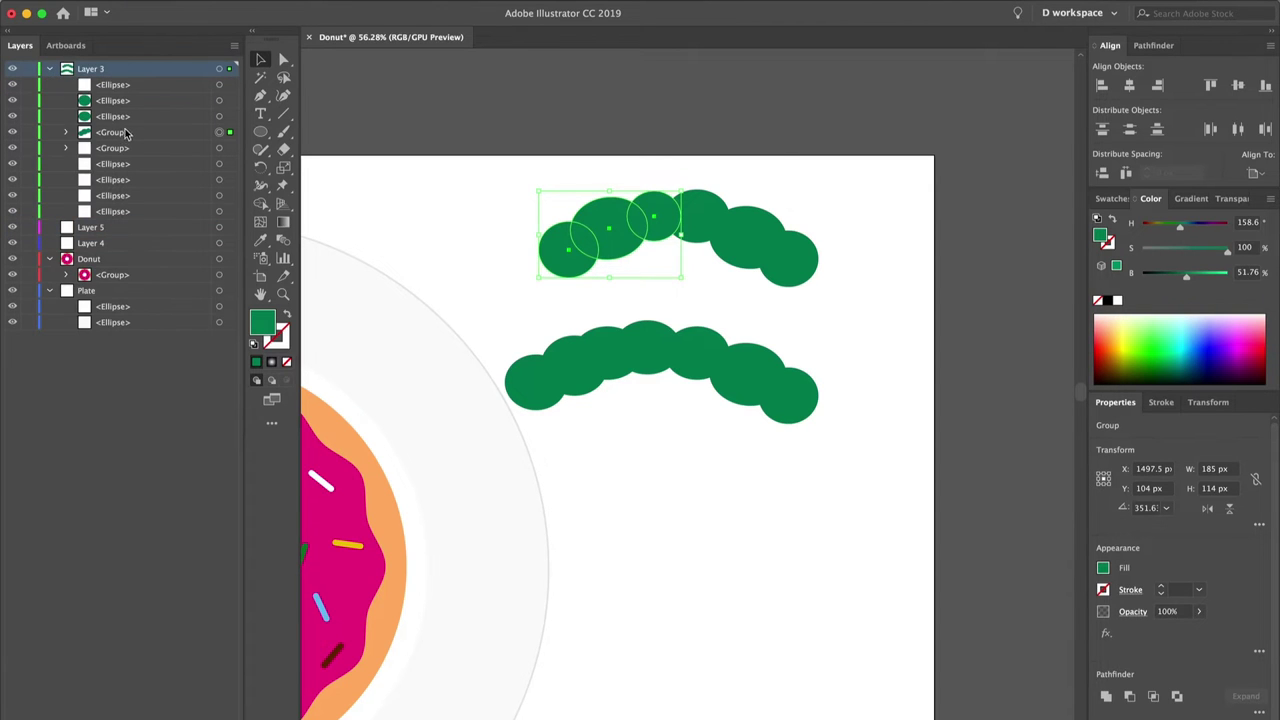
pyautogui.click(762, 149)
pyautogui.moveTo(555, 171); pyautogui.dragTo(841, 276)
pyautogui.press('super+g')
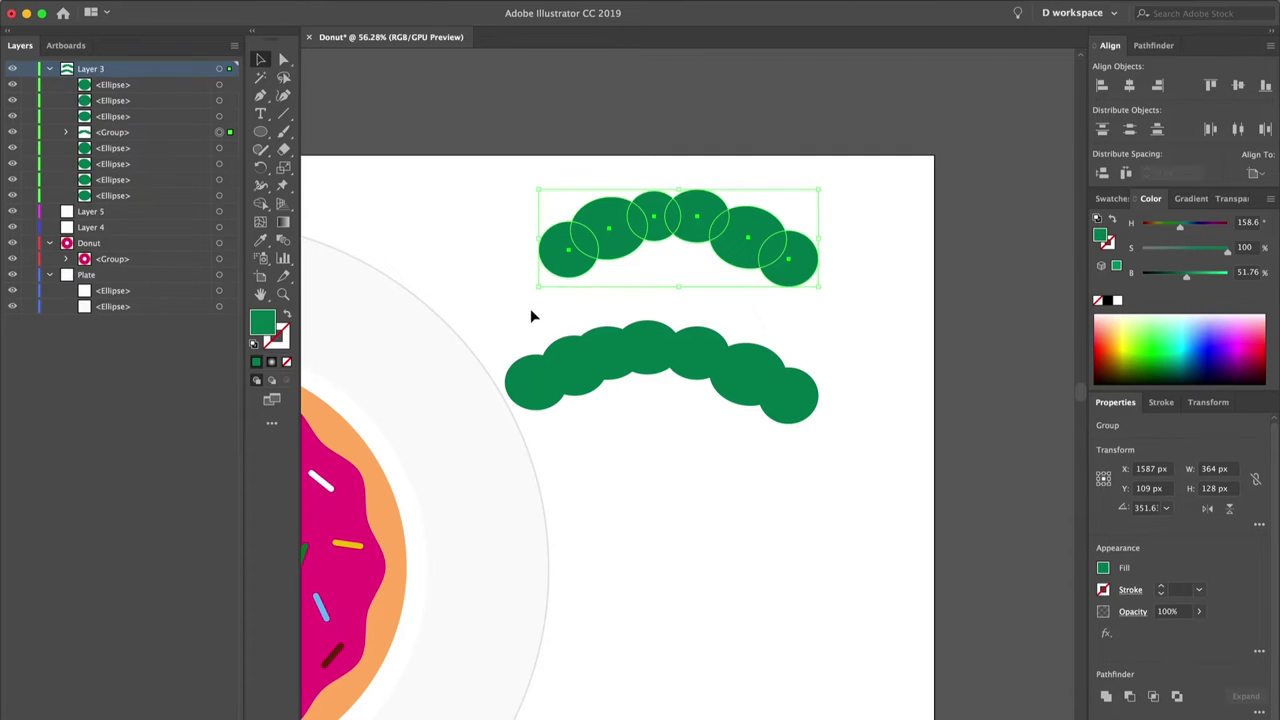
# Step: Group the seven ellipses of the lower arc and transfer the upper arc's group to Layer 5
pyautogui.moveTo(531, 312); pyautogui.dragTo(840, 397)
pyautogui.press('super+g')
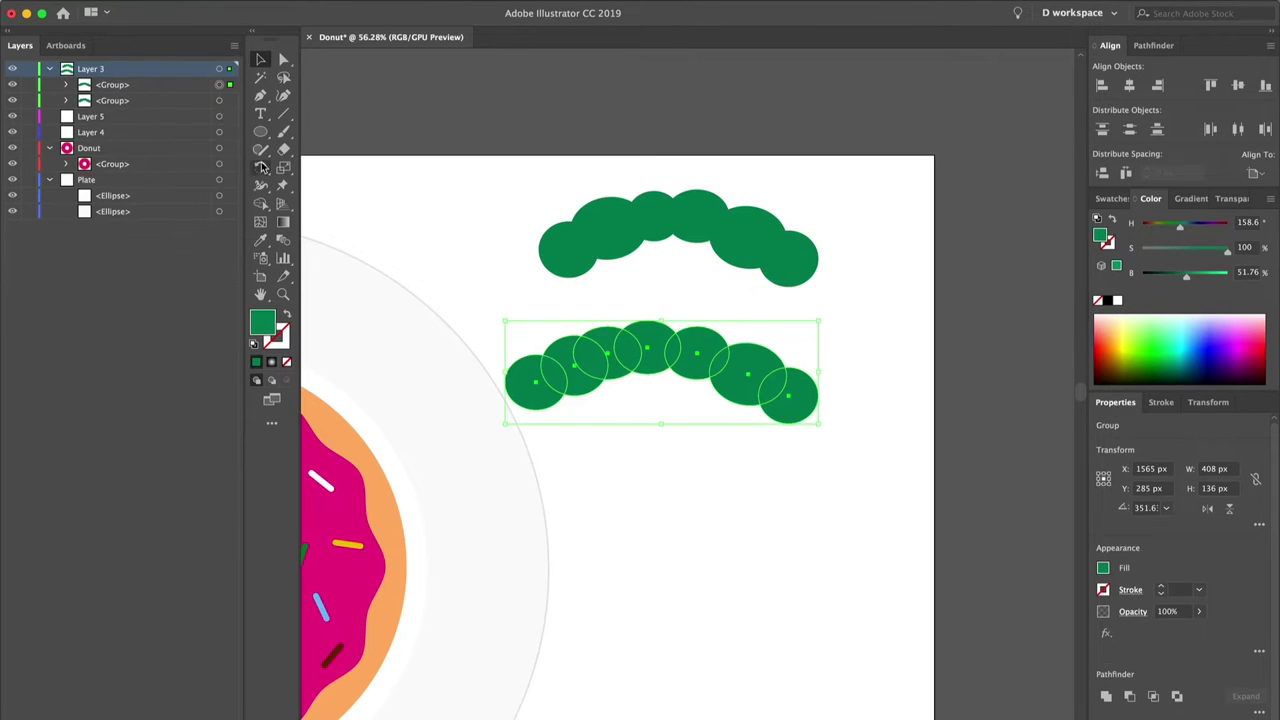
pyautogui.moveTo(110, 99)
pyautogui.mouseDown()
pyautogui.moveTo(107, 133)
pyautogui.moveTo(104, 120)
pyautogui.mouseUp()
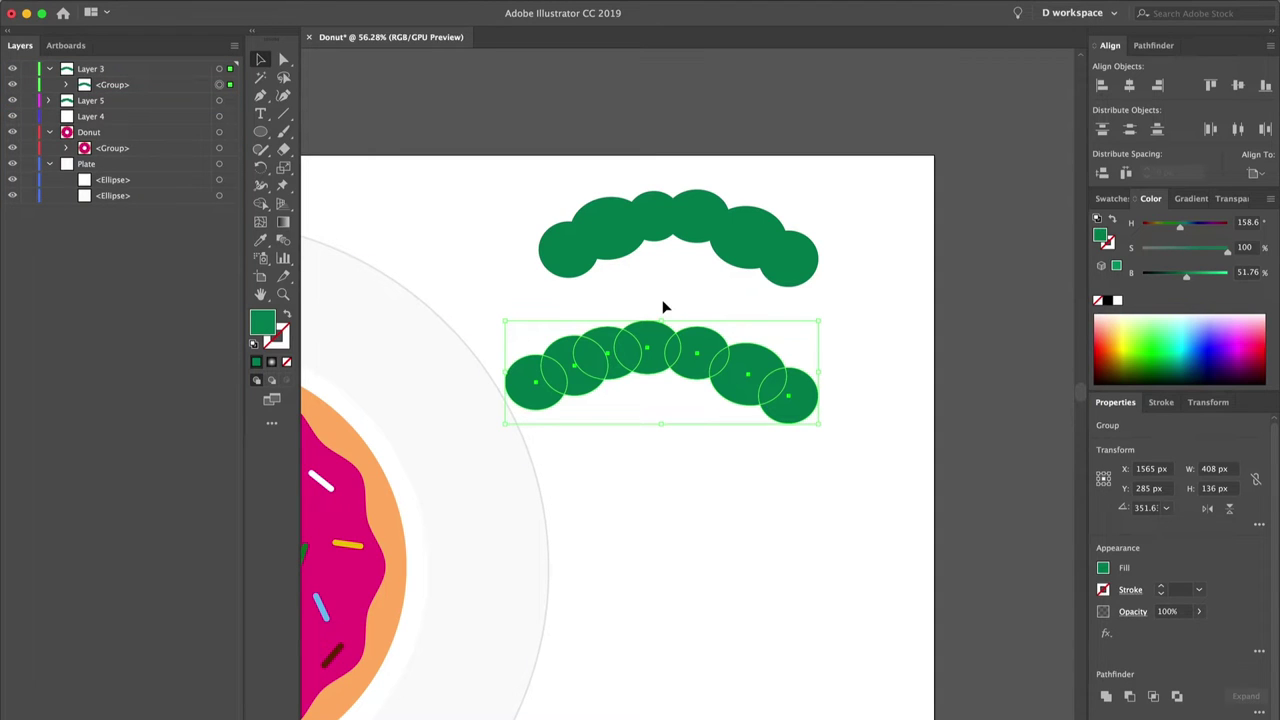
# Step: Draw a green ellipse about 396 by 207 px under the lower arc on Layer 3 and group it with the arc
pyautogui.click(97, 74)
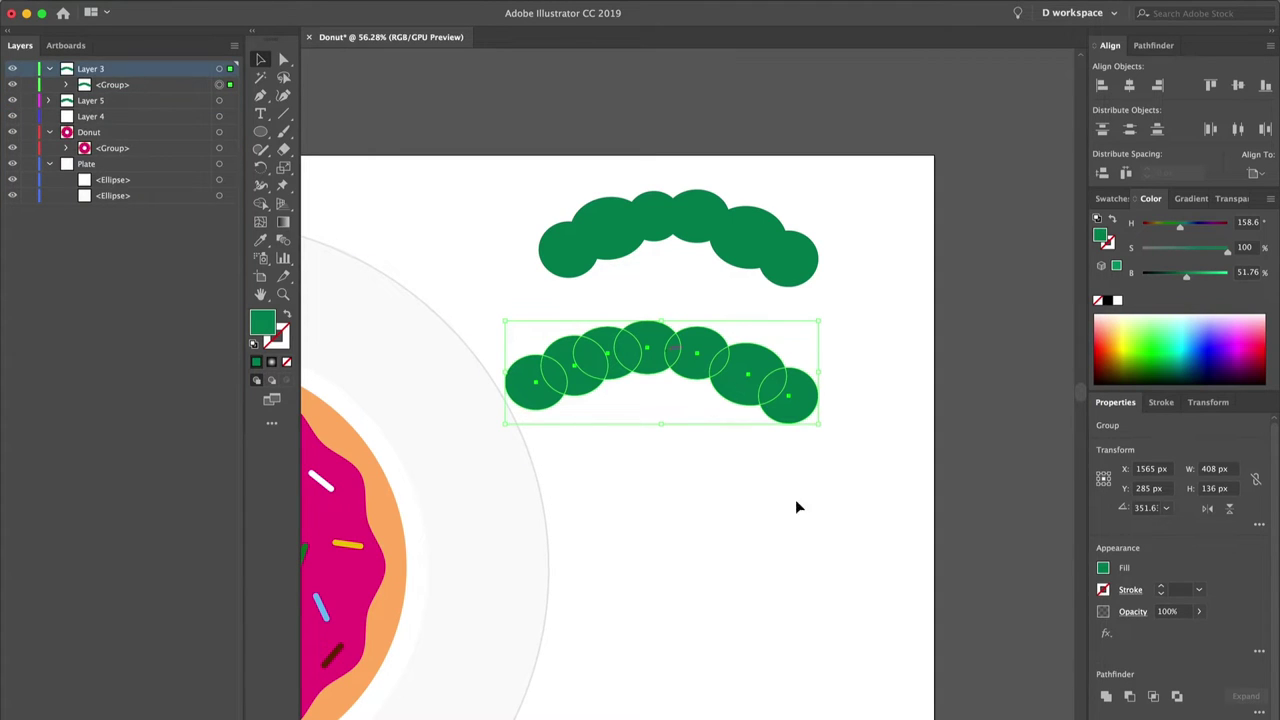
pyautogui.press('l')
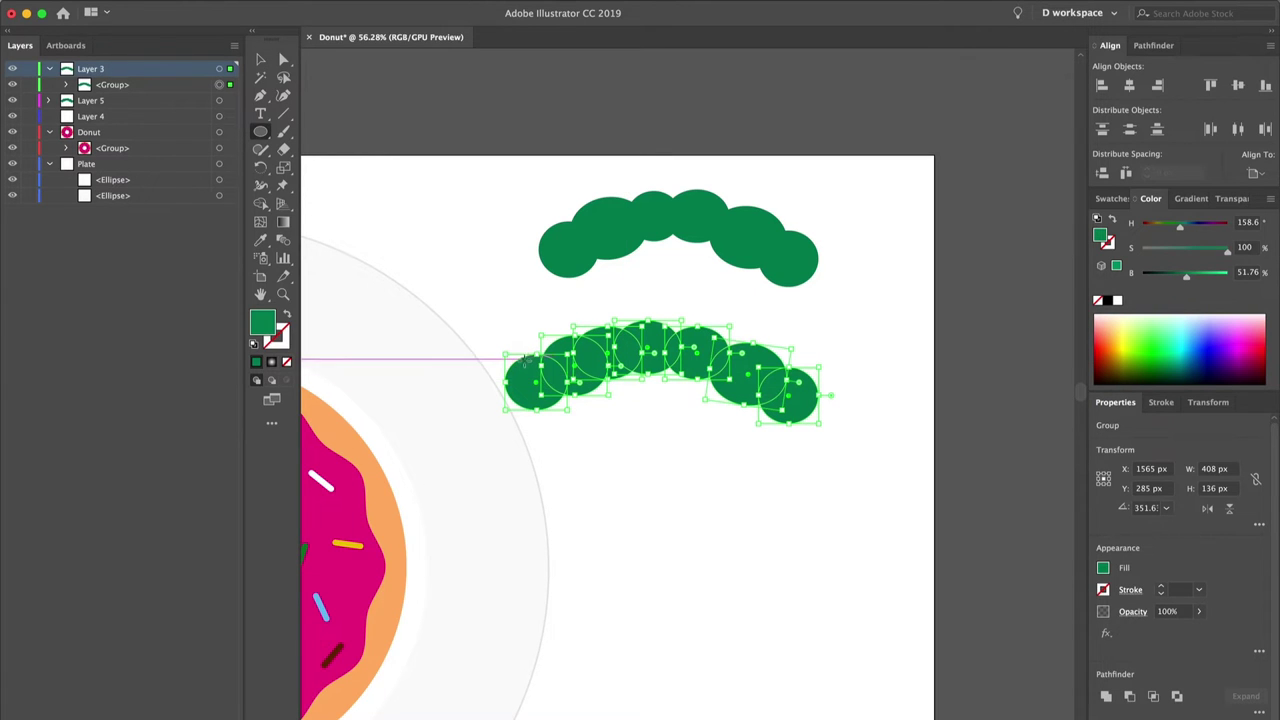
pyautogui.moveTo(495, 345); pyautogui.dragTo(810, 500)
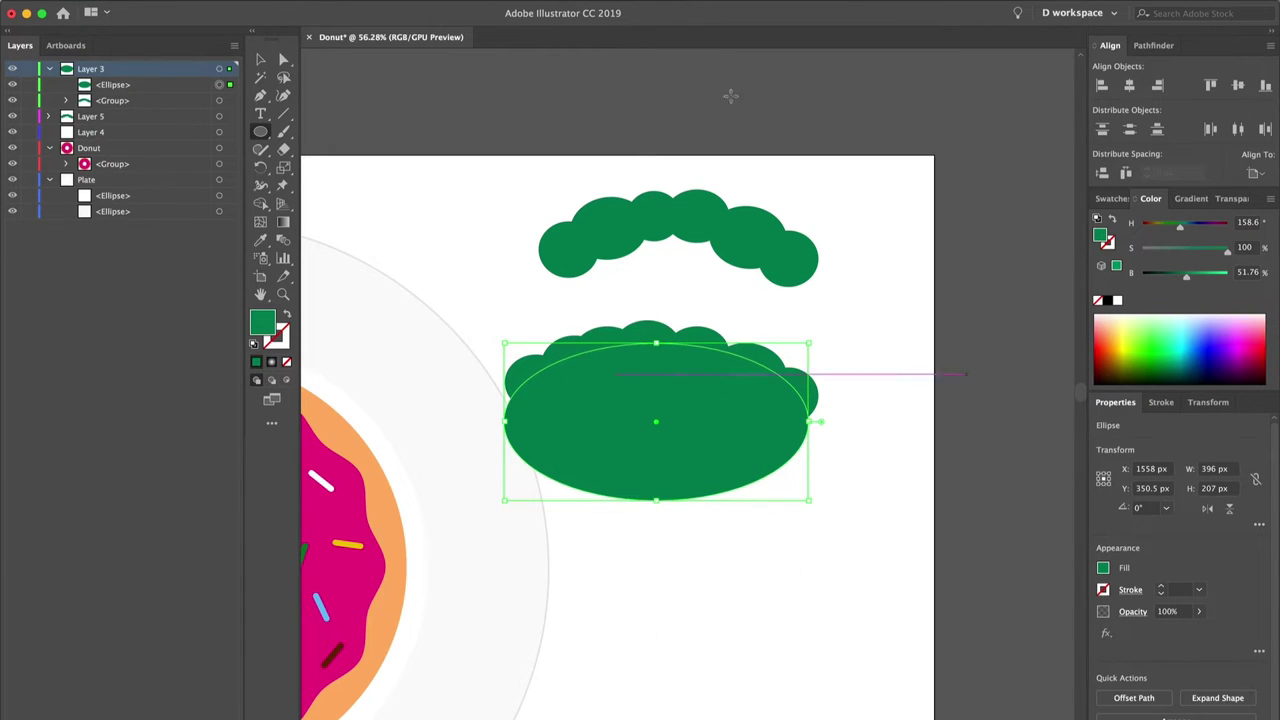
pyautogui.press('v')
pyautogui.moveTo(829, 466); pyautogui.dragTo(648, 328)
pyautogui.press('super+g')
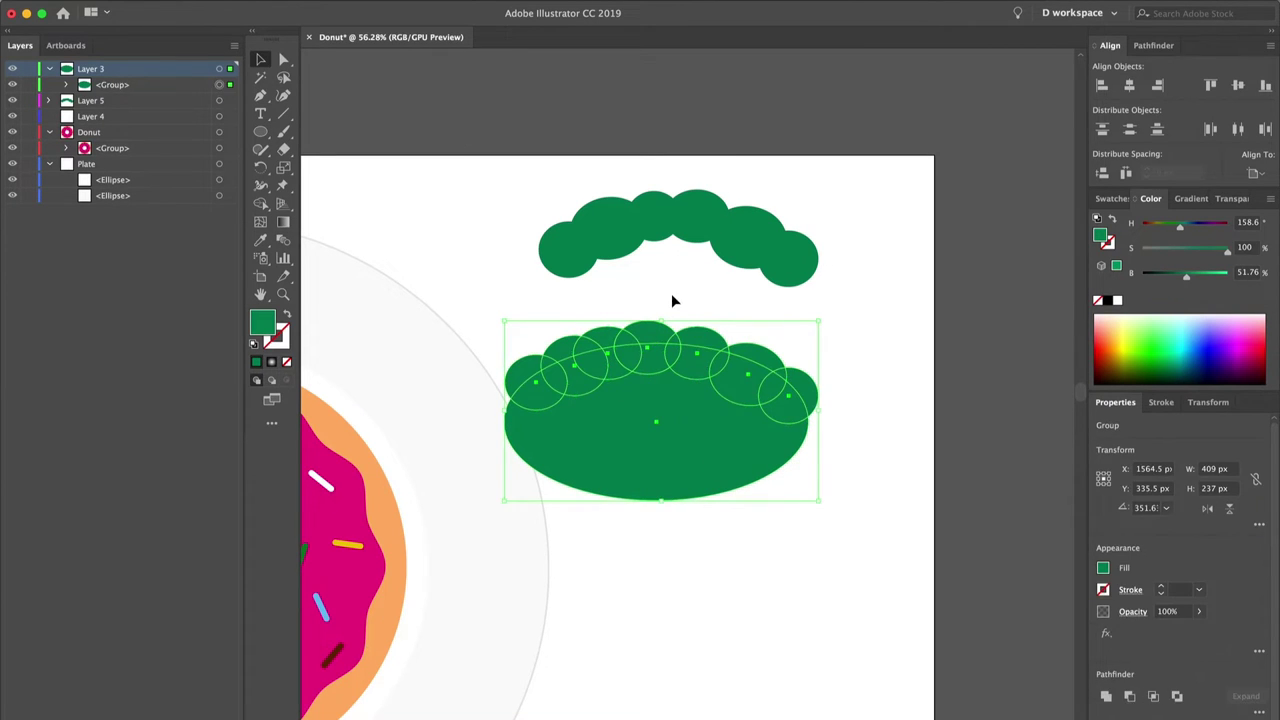
# Step: Draw a large green ellipse beneath the upper arc to fill out the second bite shape
pyautogui.click(676, 297)
pyautogui.press('l')
pyautogui.moveTo(567, 236); pyautogui.dragTo(820, 358)
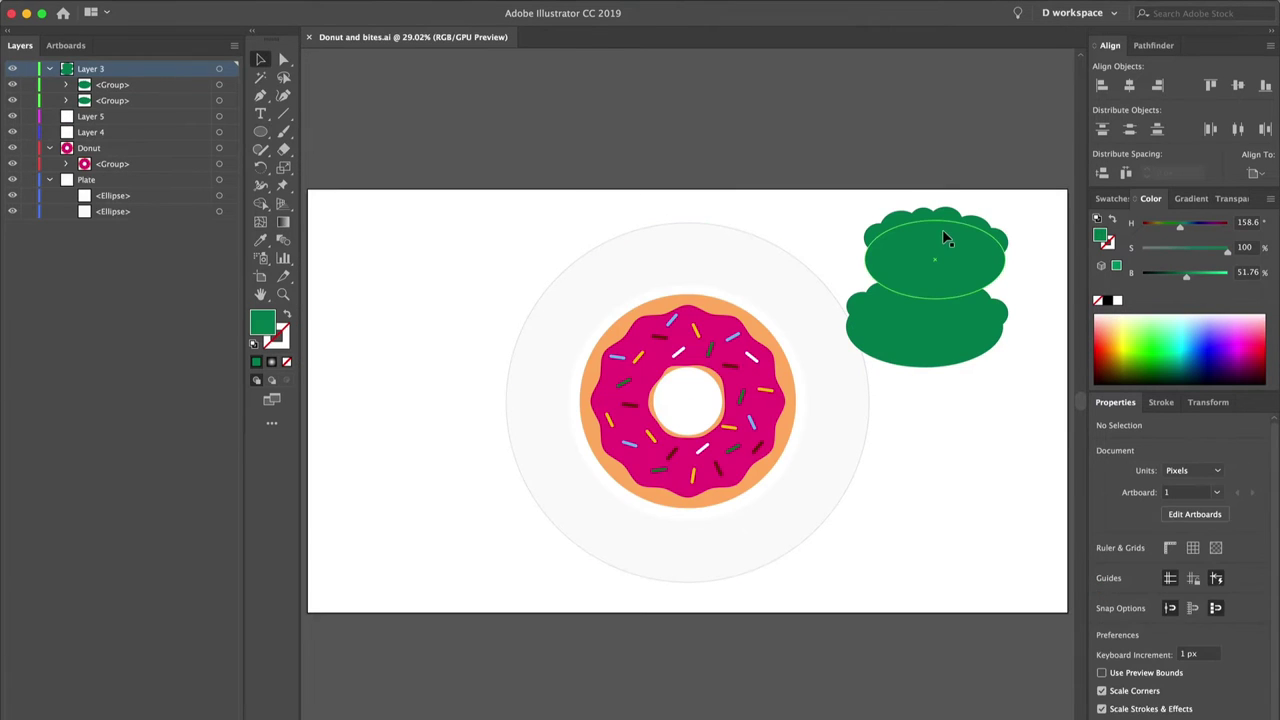
# Step: Move the upper bite shape up clear of the lower one and transfer the lower bite's group to Layer 5
pyautogui.click(940, 240)
pyautogui.moveTo(940, 240); pyautogui.dragTo(910, 200)
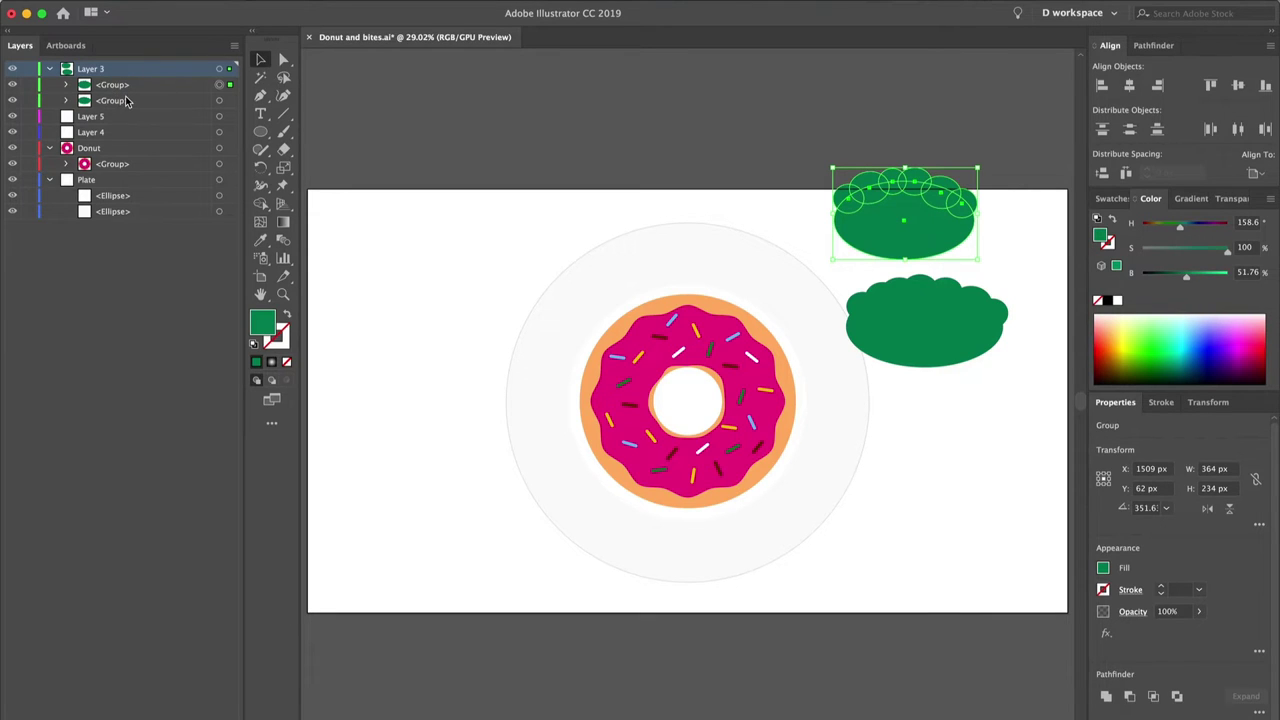
pyautogui.moveTo(120, 104); pyautogui.dragTo(113, 118)
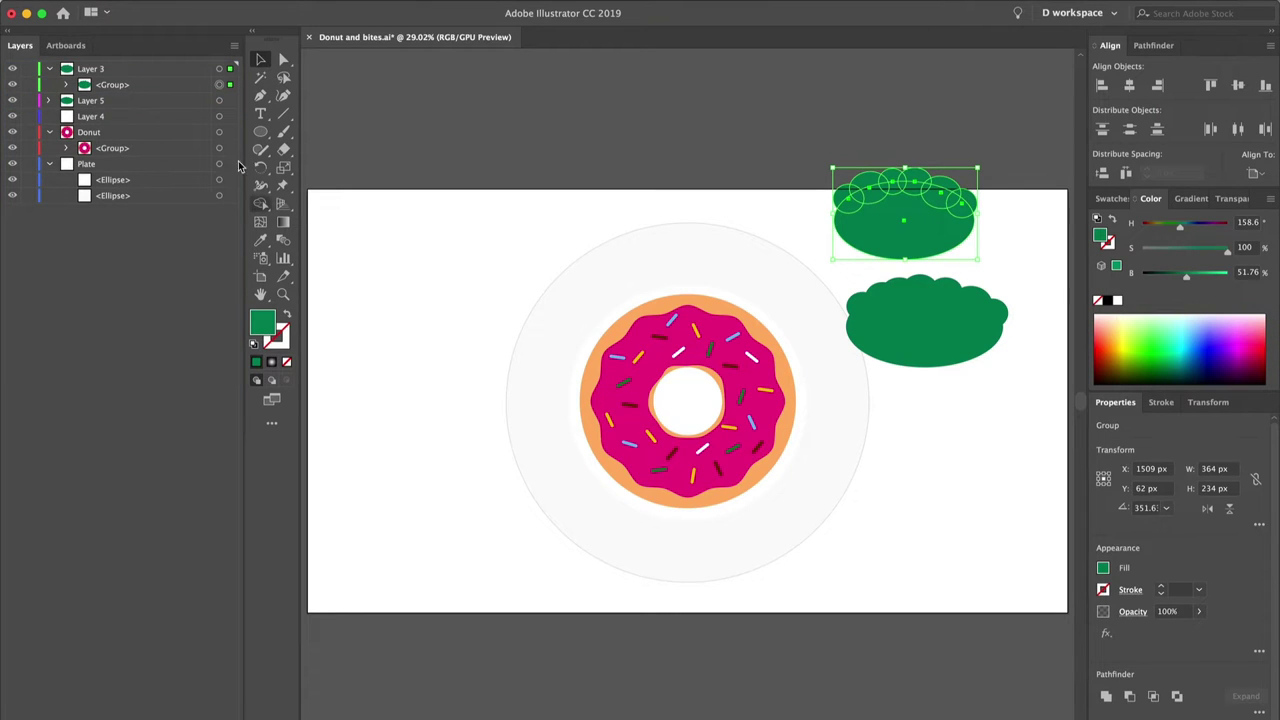
# Step: Delete the empty Layer 4 and save the document
pyautogui.click(89, 116)
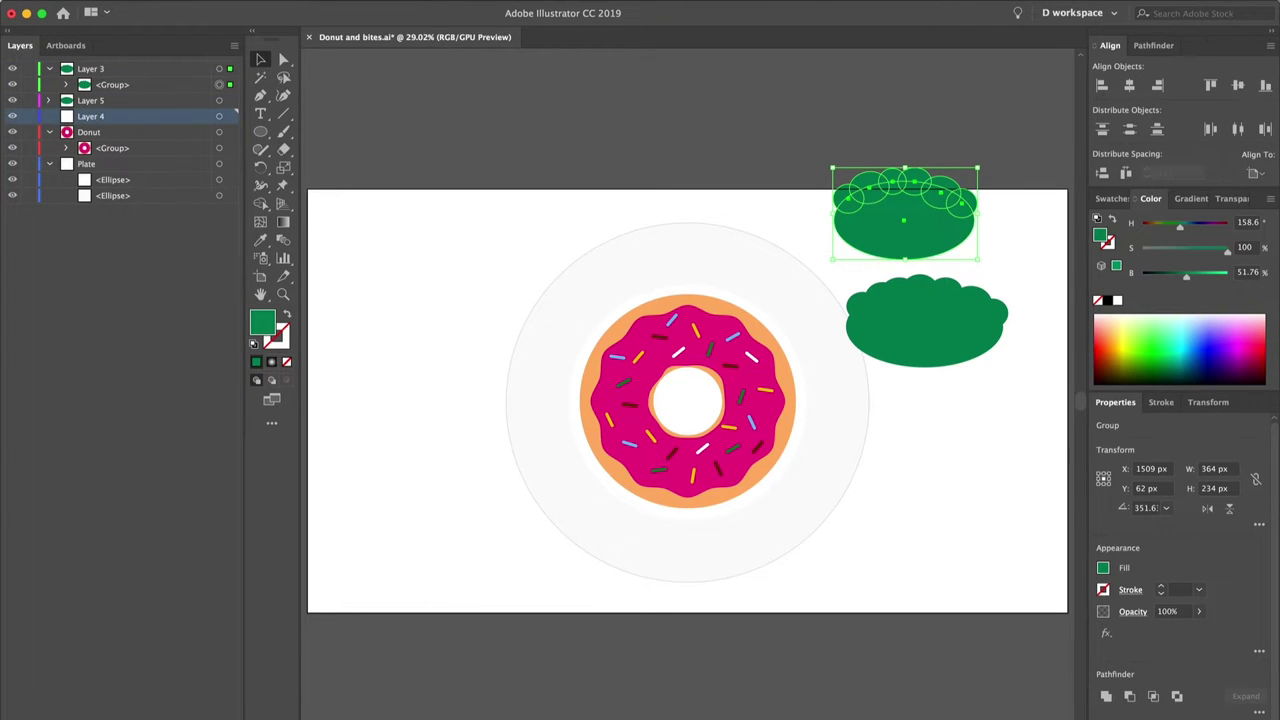
pyautogui.press('Delete')
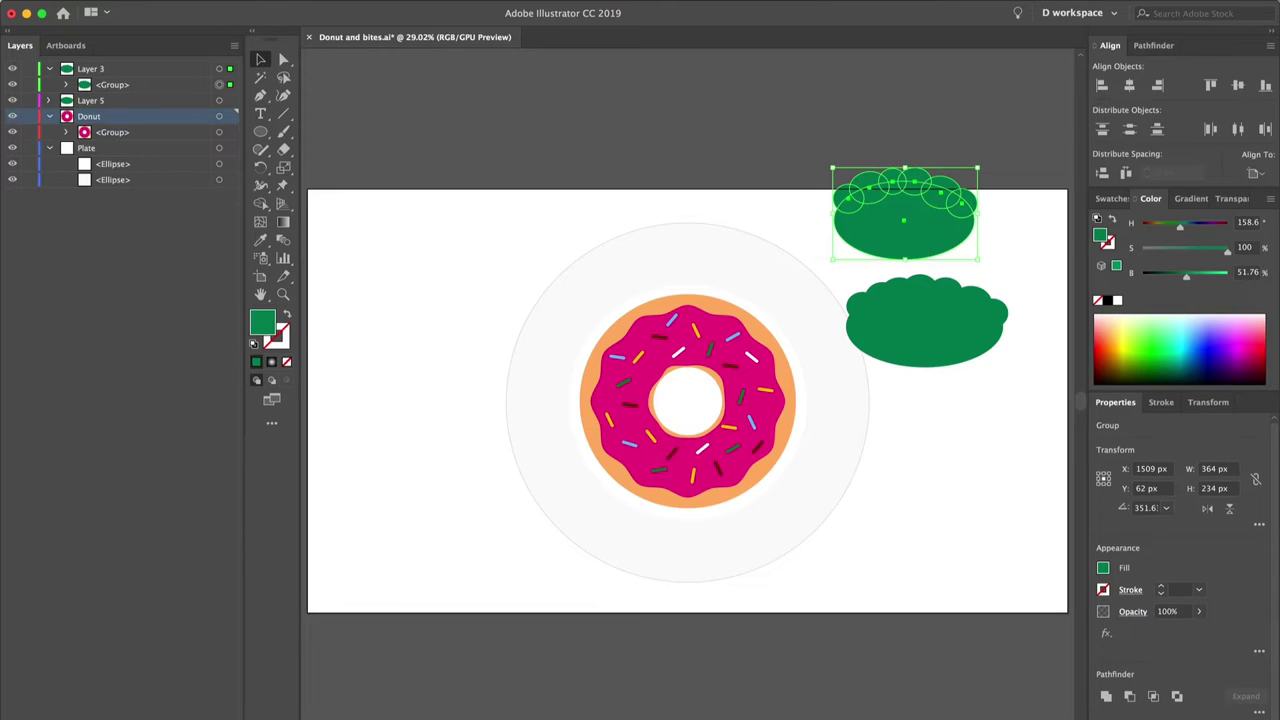
pyautogui.press('super+s')
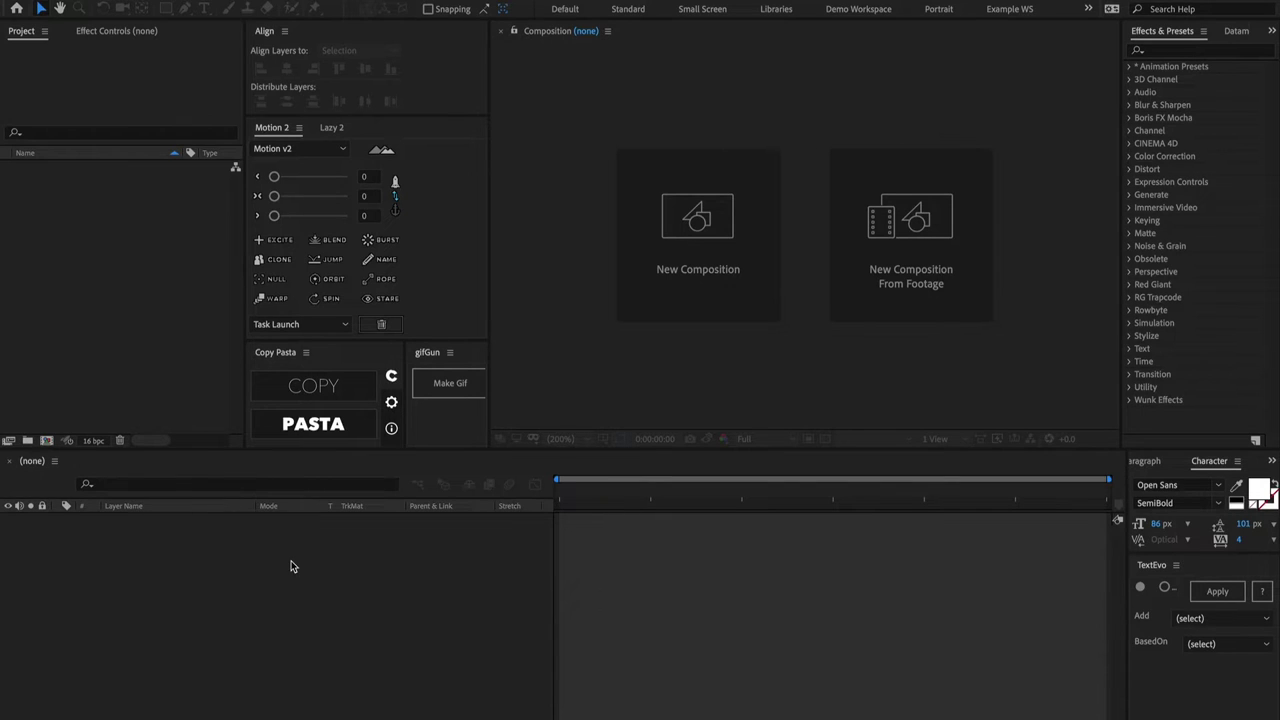
# Step: Import Donut and bites.ai as a composition at document size and open the Donut and bites composition
pyautogui.click(158, 714)
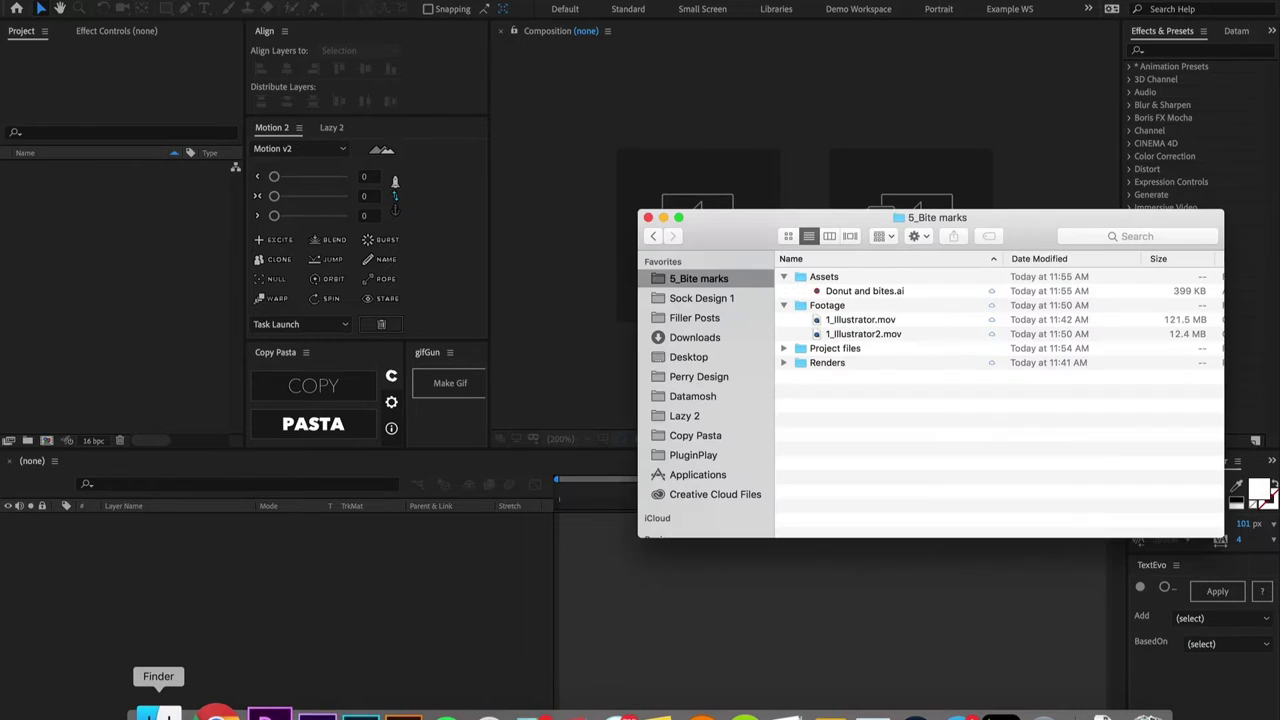
pyautogui.click(853, 291)
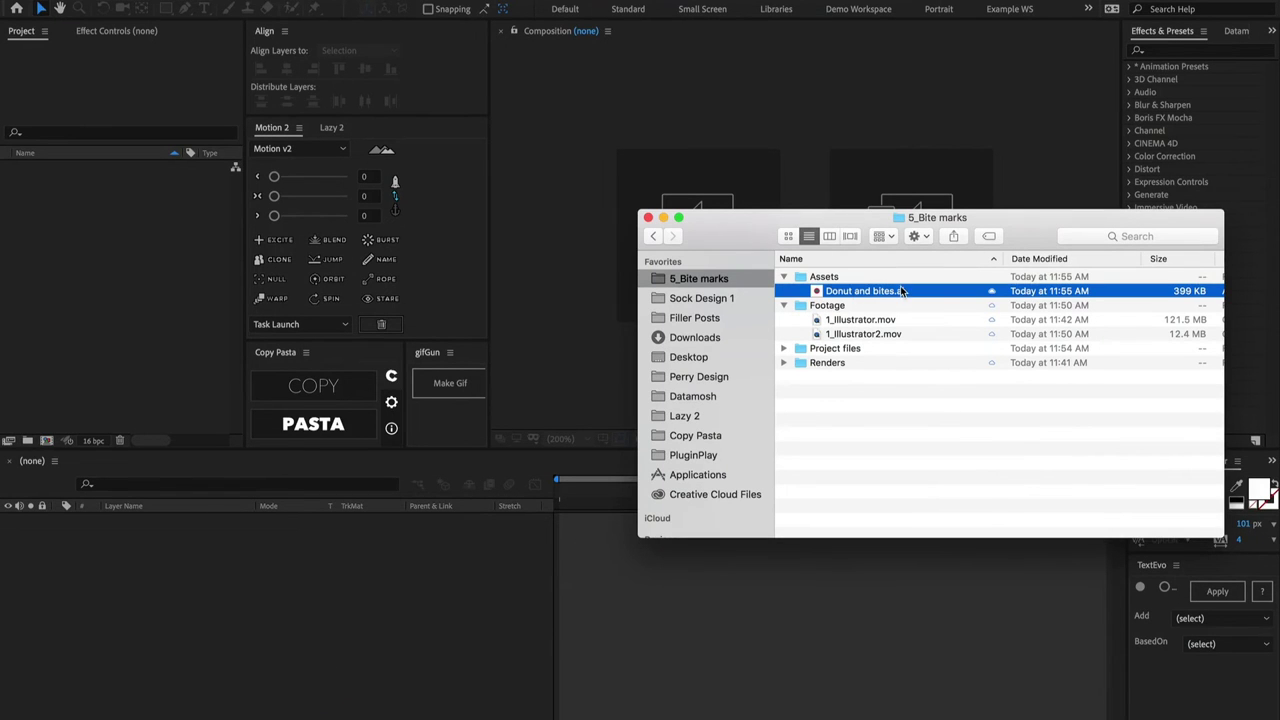
pyautogui.moveTo(880, 291); pyautogui.dragTo(105, 275)
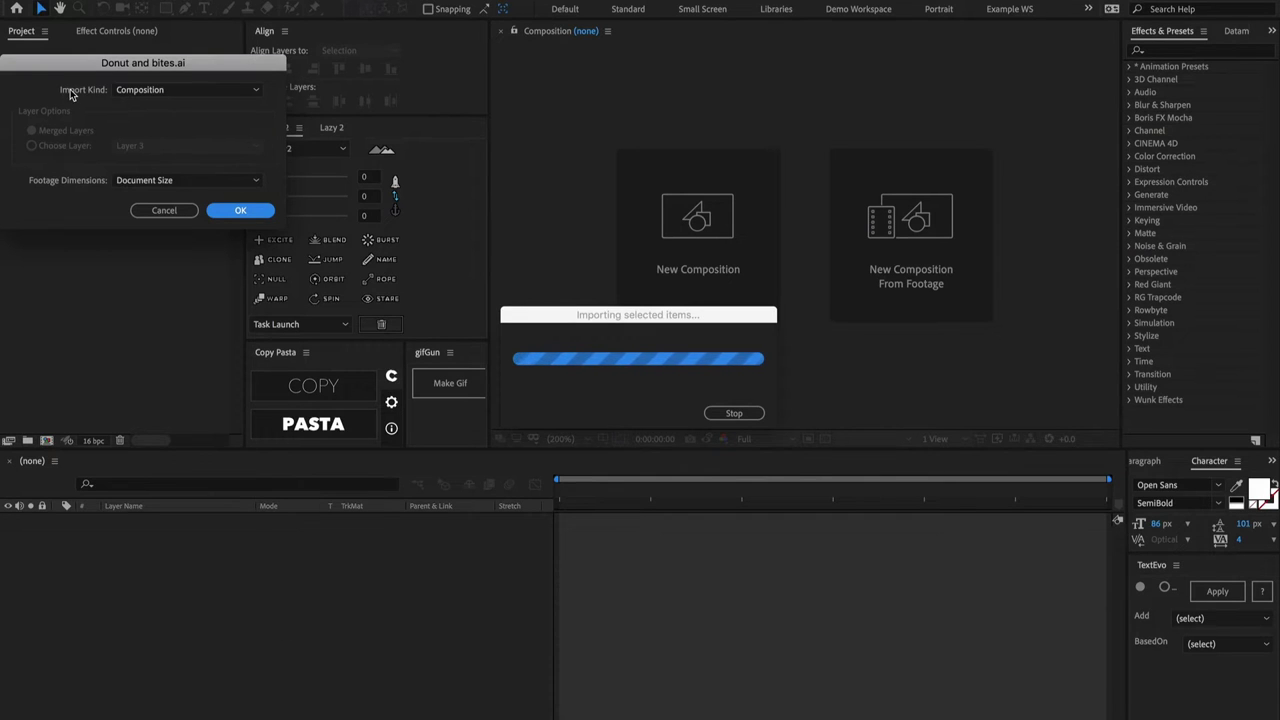
pyautogui.click(260, 212)
pyautogui.click(80, 169)
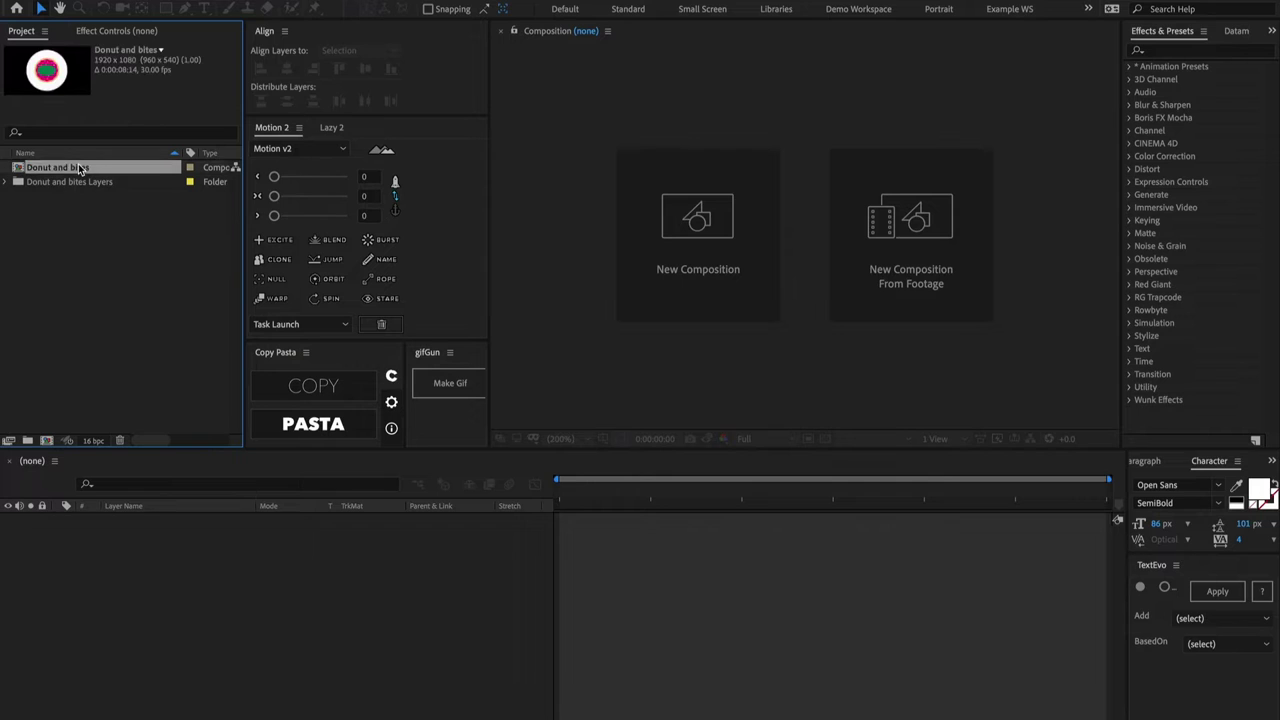
pyautogui.doubleClick(80, 169)
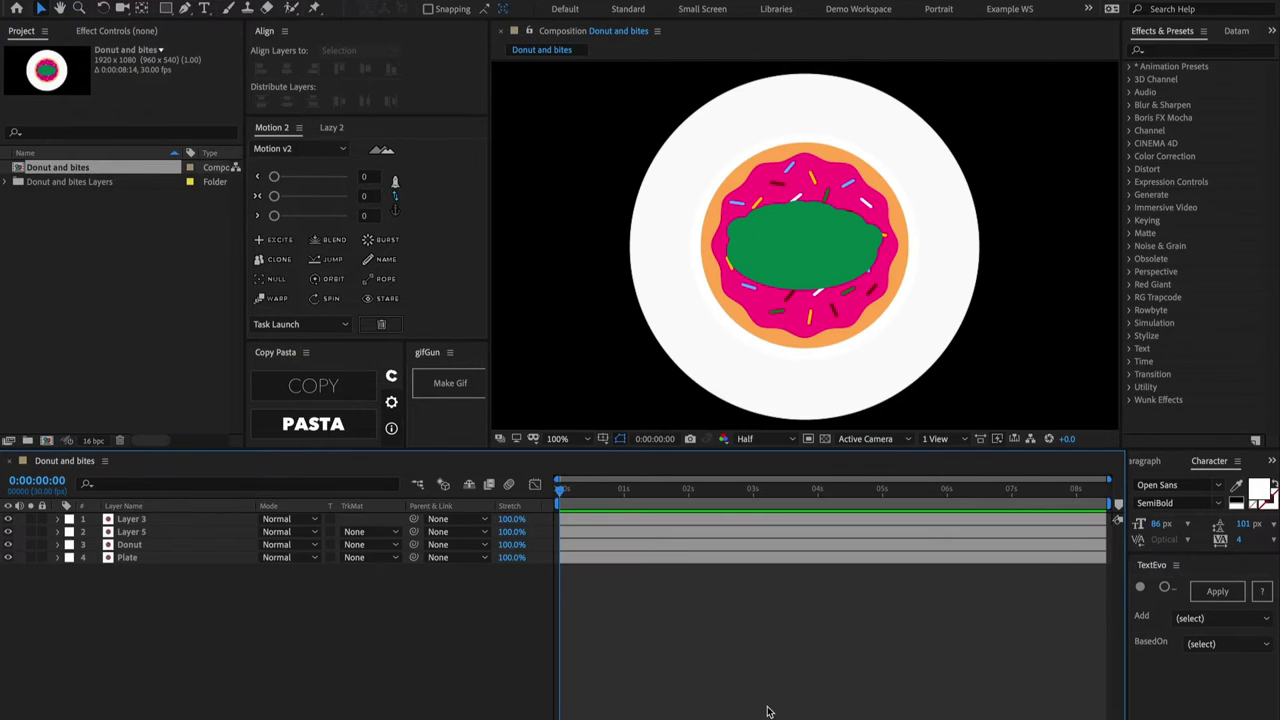
# Step: Check what the Plate, Donut and Layer 5 layers contain by hiding and showing each in turn
pyautogui.click(128, 558)
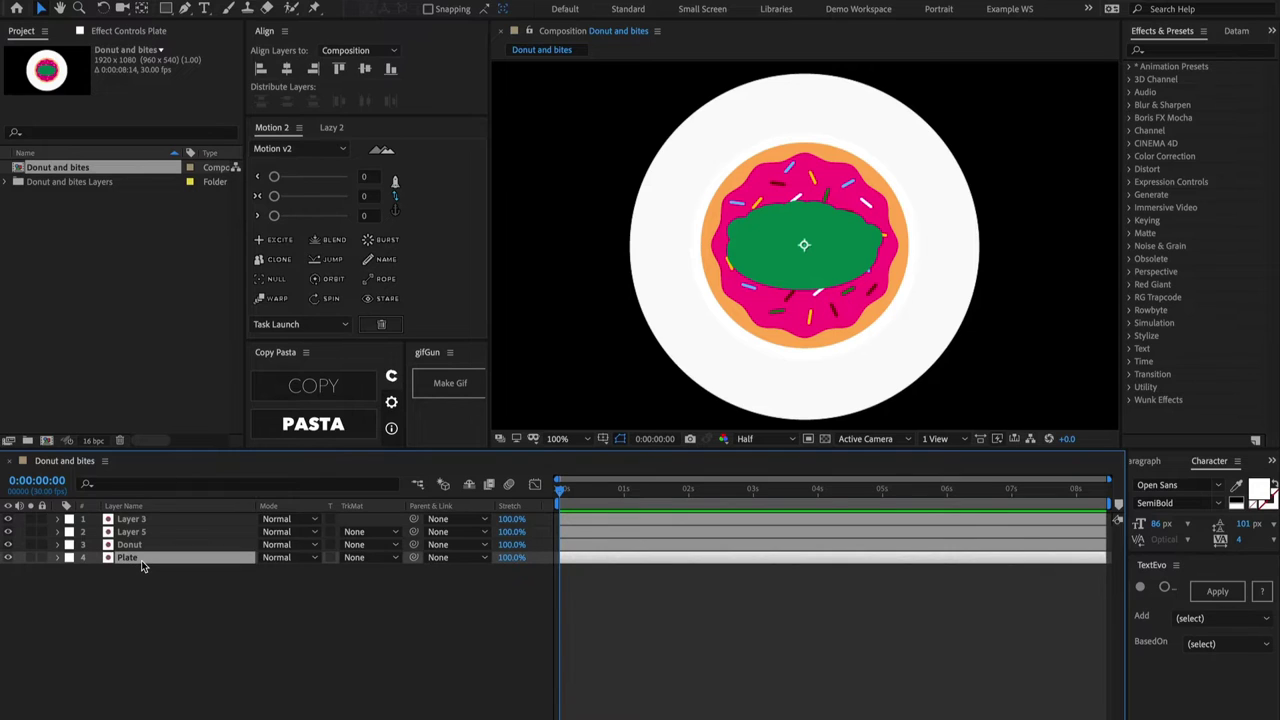
pyautogui.click(8, 557)
pyautogui.click(8, 557)
pyautogui.click(8, 545)
pyautogui.click(8, 545)
pyautogui.click(9, 532)
pyautogui.click(9, 532)
# Step: Move the Layer 3 bite shape down over the donut's lower edge and trim its start to 0:00:00:10
pyautogui.moveTo(780, 247); pyautogui.dragTo(771, 342)
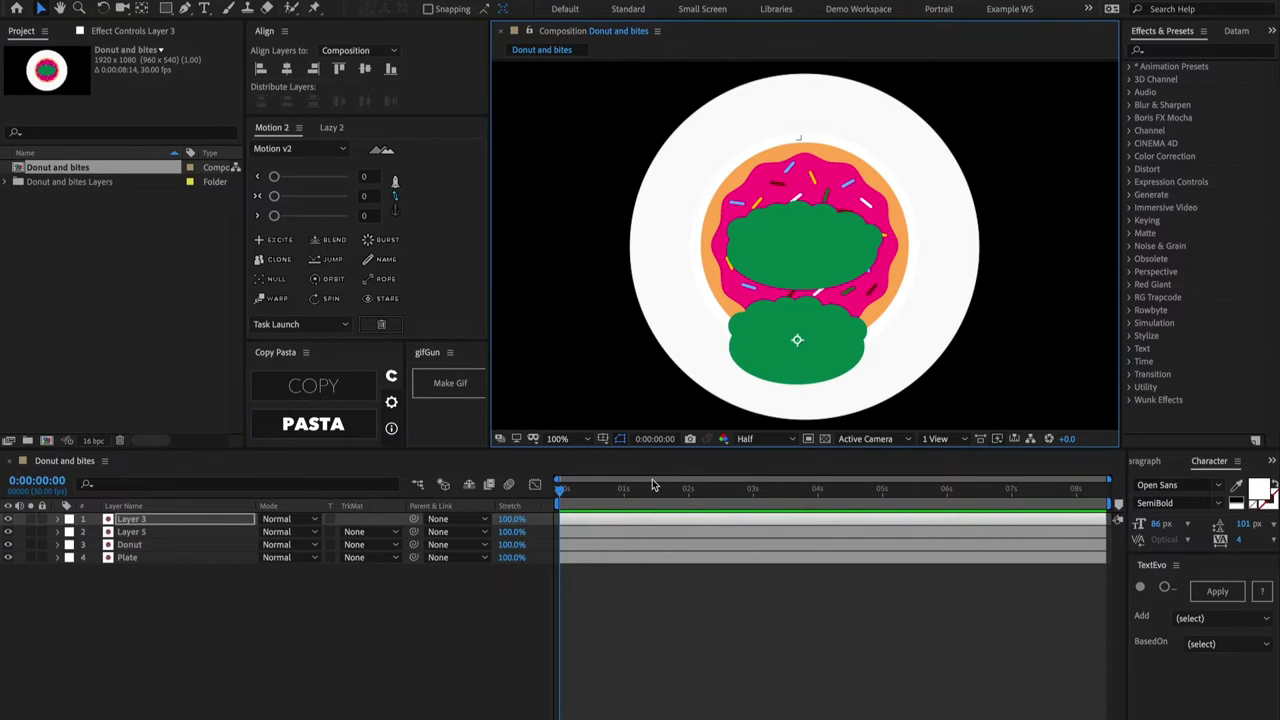
pyautogui.press('space')
pyautogui.hotkey('alt', '[')
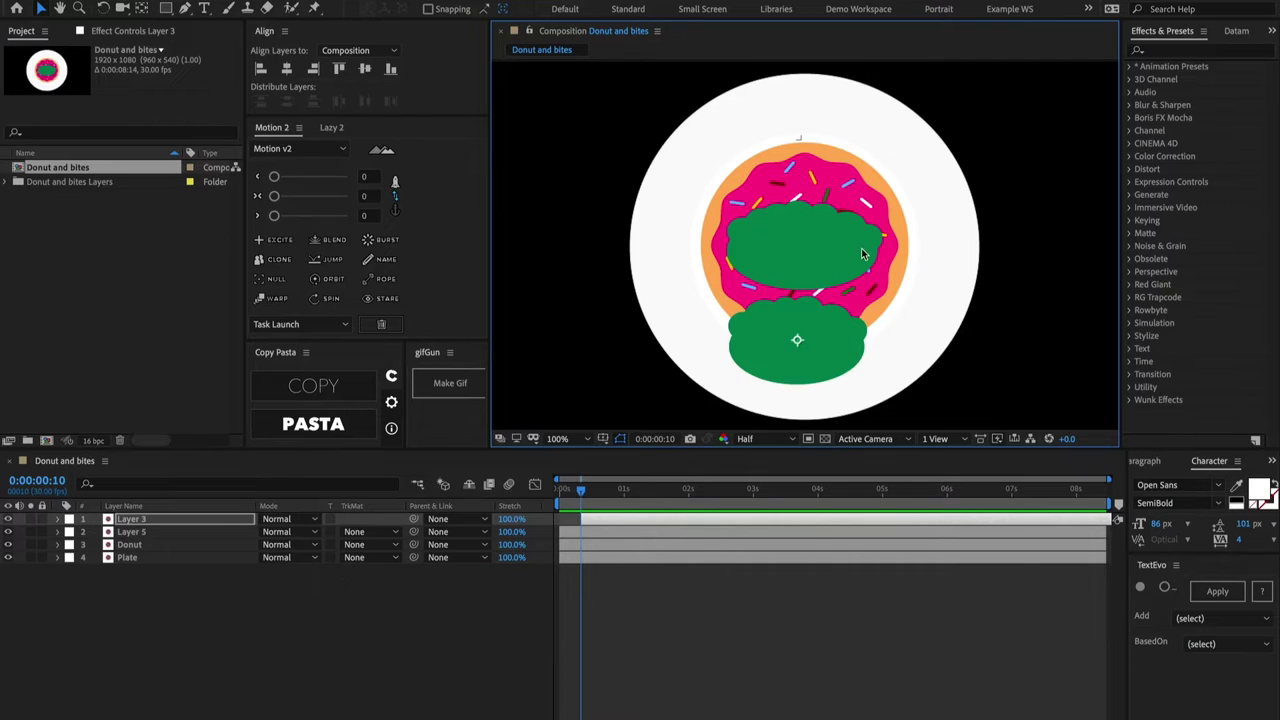
# Step: Trim Layer 5's start to 0:00:00:20 and bring it to the front of the layer stack
pyautogui.moveTo(806, 252); pyautogui.dragTo(955, 254)
pyautogui.press('super+z')
pyautogui.hotkey('shift', 'pagedown')
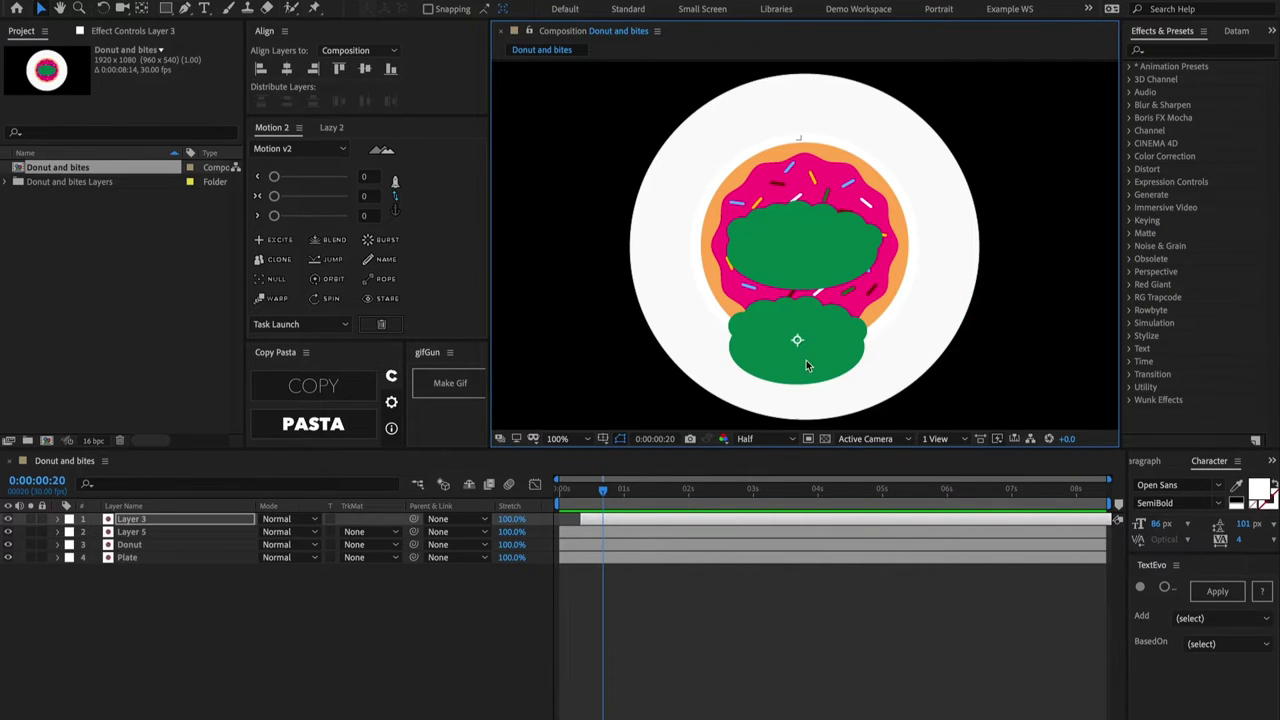
pyautogui.click(584, 535)
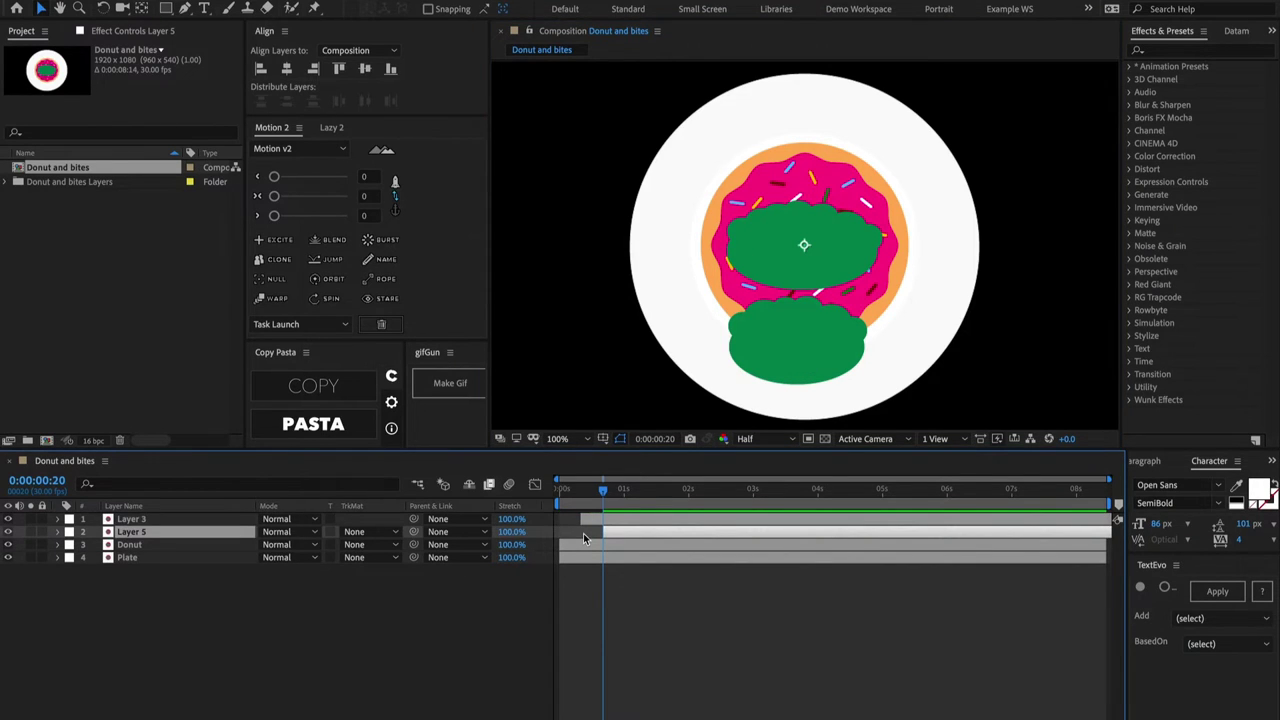
pyautogui.hotkey('ctrl', 'shift', ']')
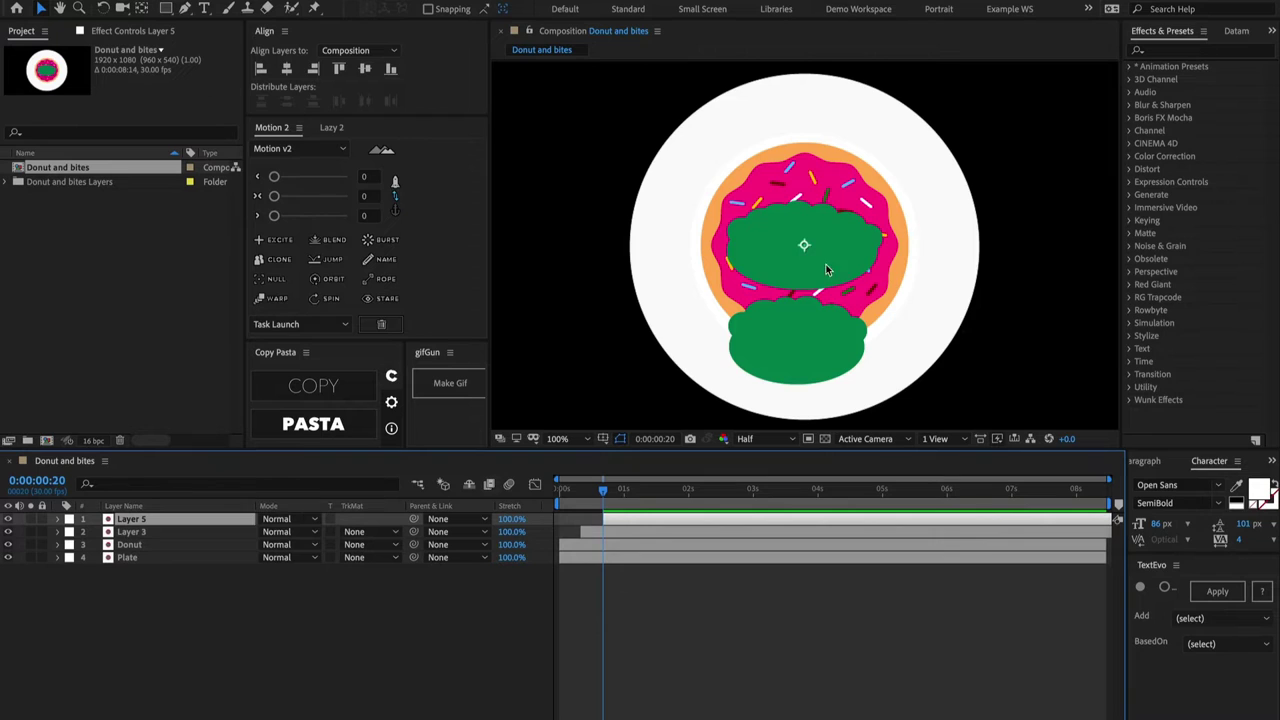
# Step: Position the Layer 5 bite shape over the donut's lower-right edge and rotate it counterclockwise to follow the curve
pyautogui.moveTo(825, 263); pyautogui.dragTo(920, 323)
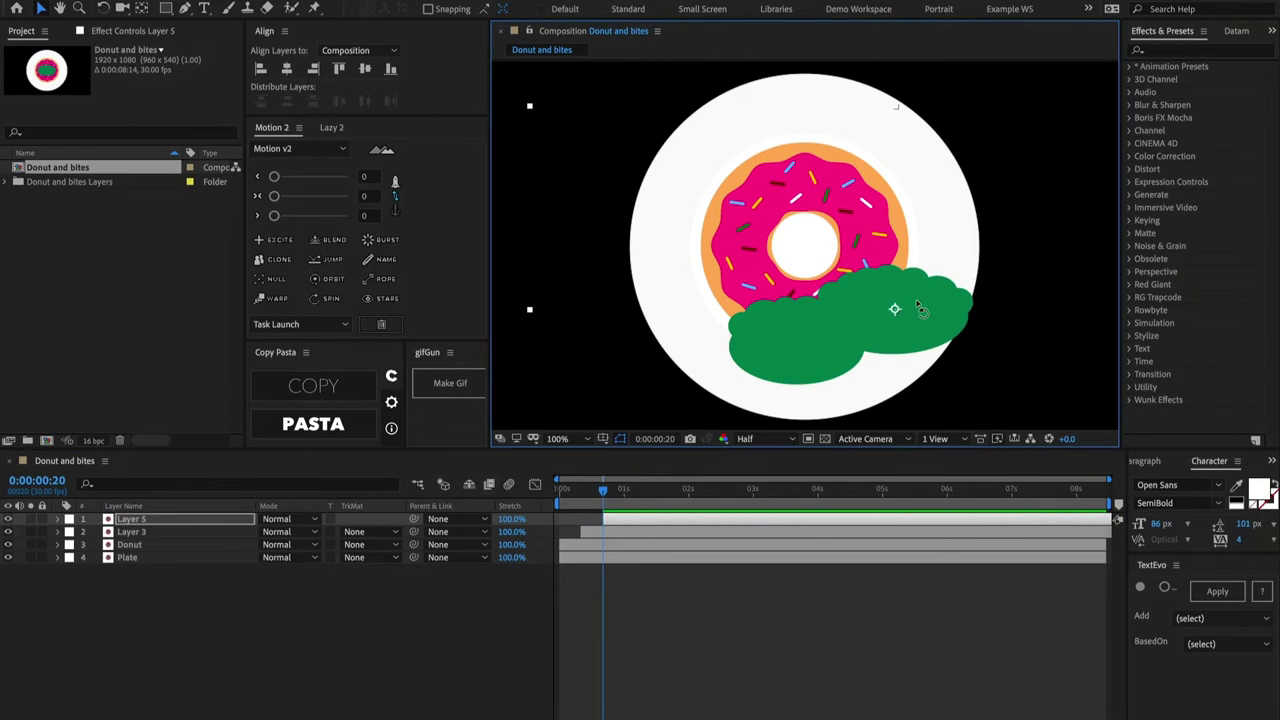
pyautogui.press('w')
pyautogui.moveTo(947, 308)
pyautogui.mouseDown()
pyautogui.moveTo(953, 271)
pyautogui.moveTo(944, 313)
pyautogui.moveTo(918, 306)
pyautogui.moveTo(944, 307)
pyautogui.mouseUp()
pyautogui.press('v')
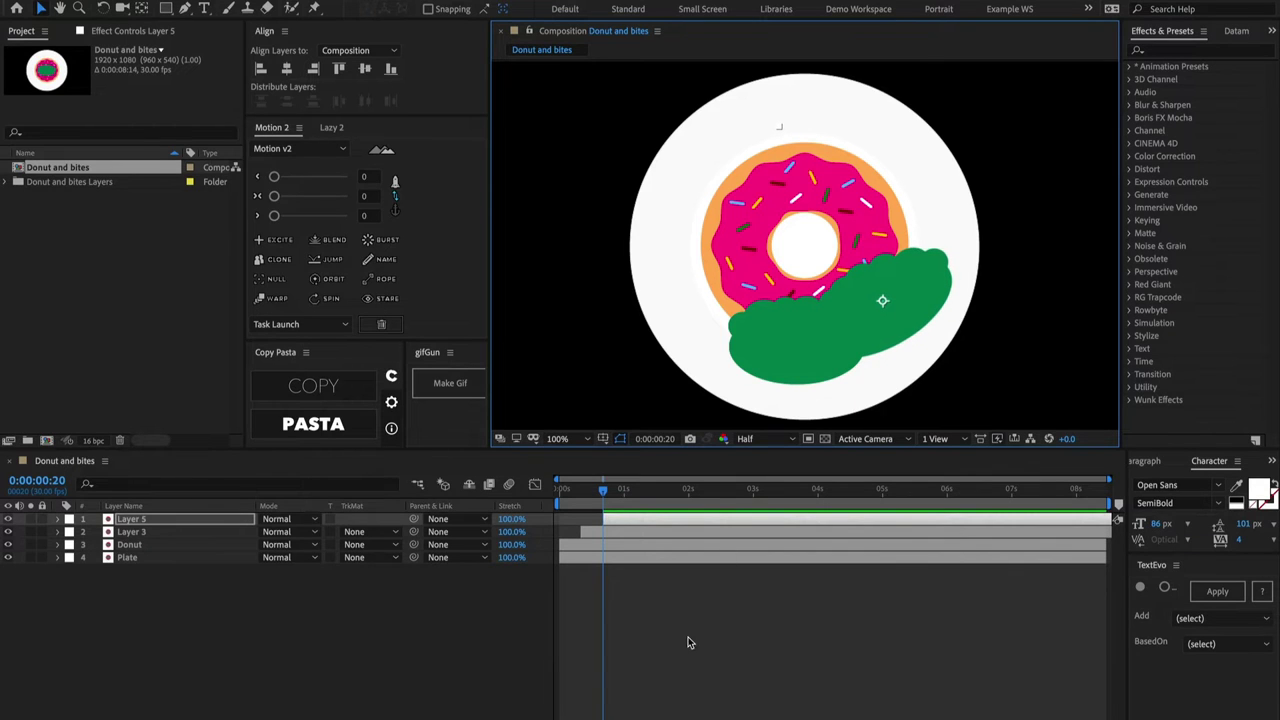
# Step: Duplicate Layer 3, start the copy at 0:00:01:00 and raise it above Layer 5
pyautogui.hotkey('shift', 'pagedown')
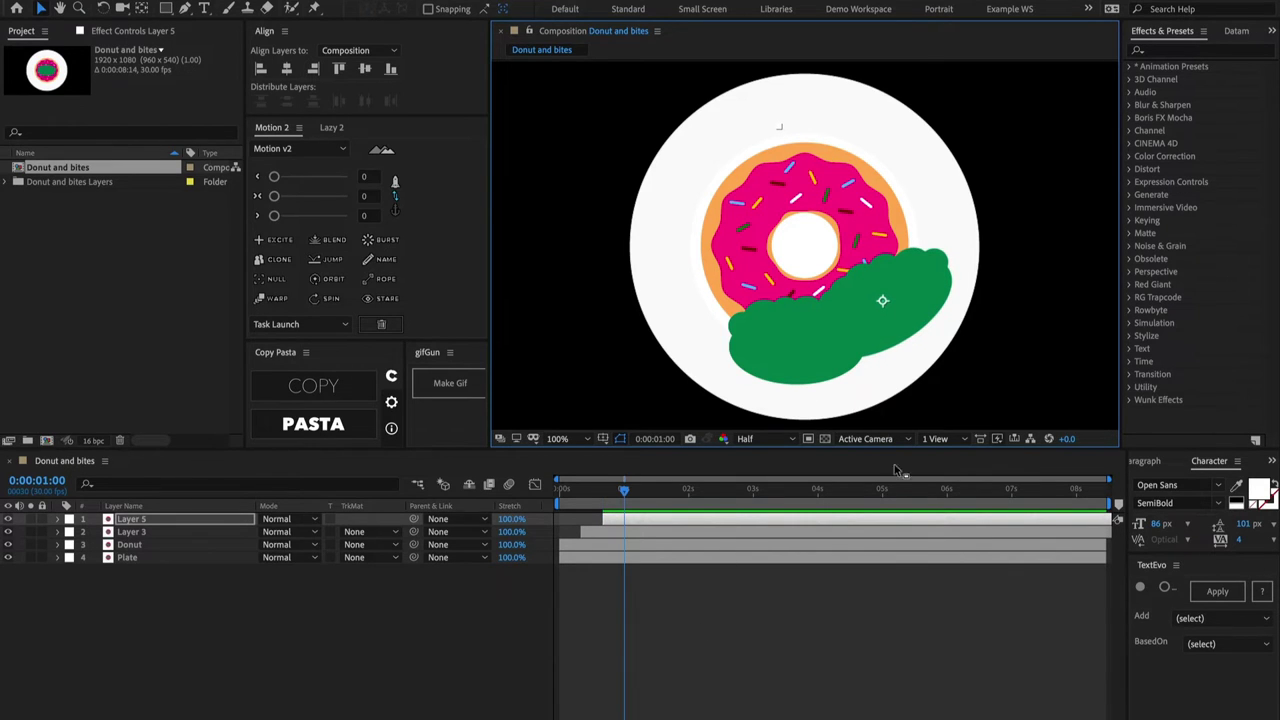
pyautogui.click(630, 532)
pyautogui.hotkey('ctrl', 'd')
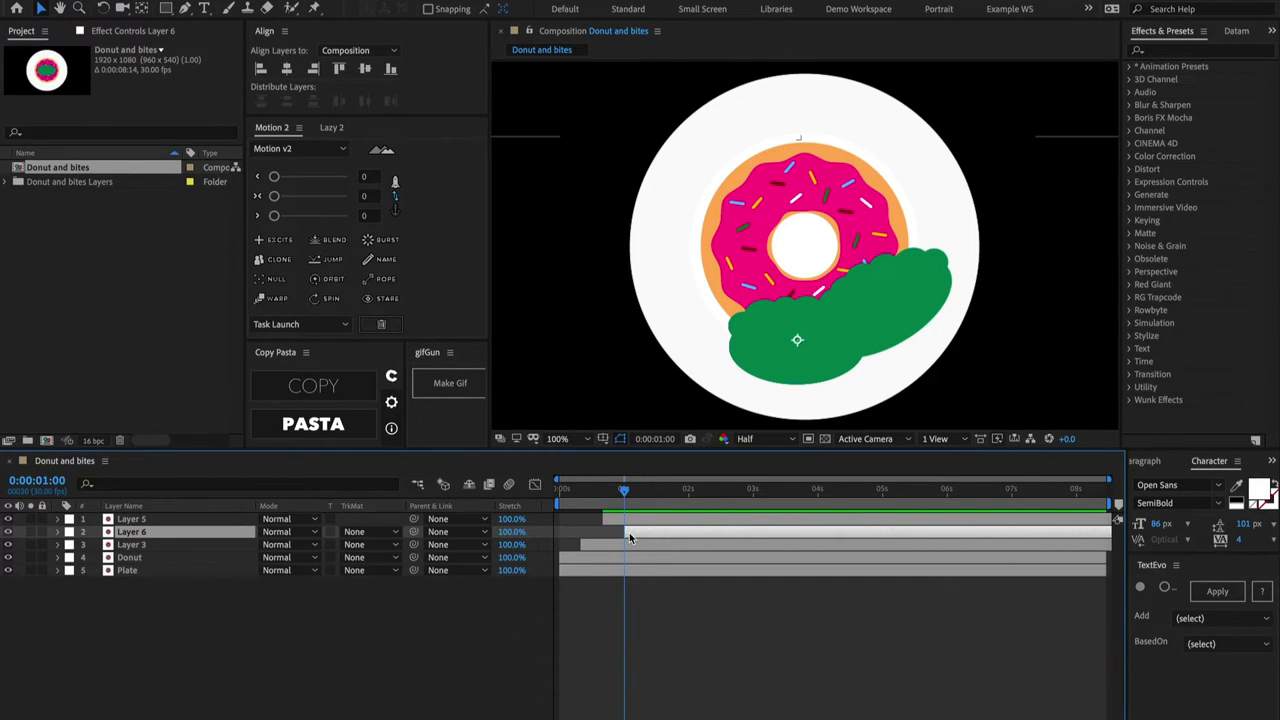
pyautogui.hotkey('ctrl', ']')
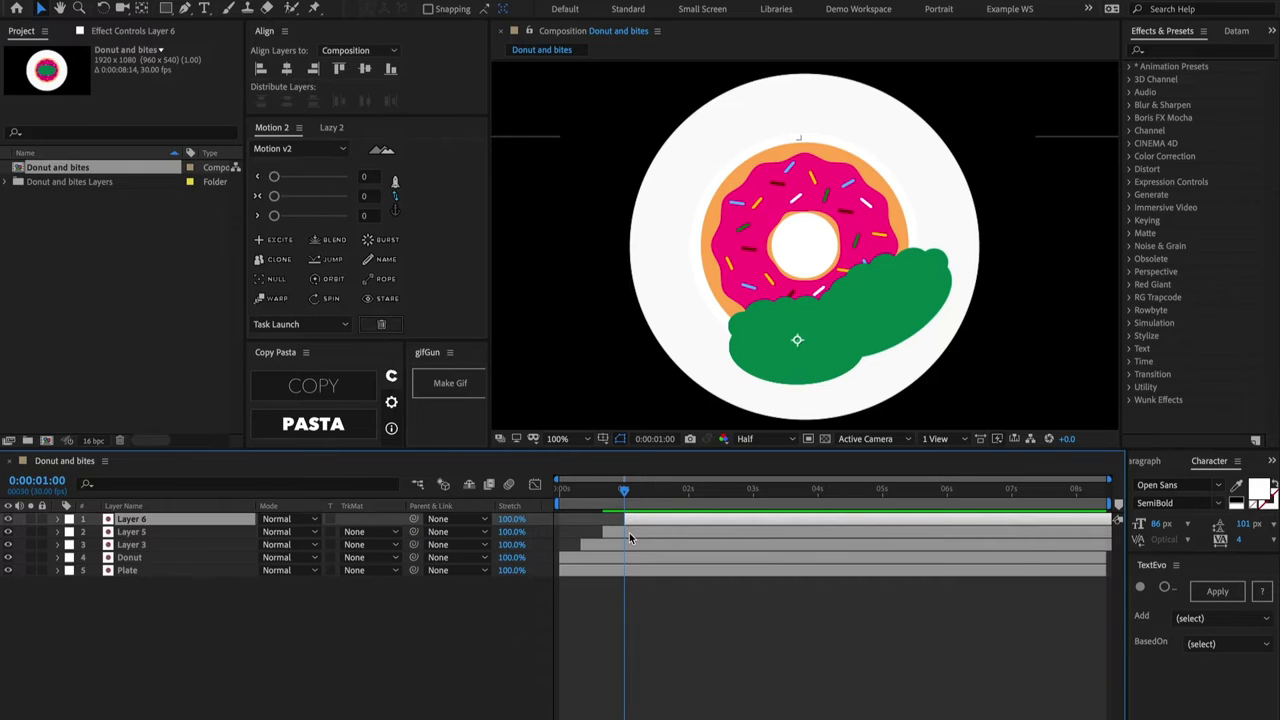
# Step: Move the Layer 6 bite shape over the donut's lower-left edge and rotate it to follow the curve
pyautogui.click(781, 350)
pyautogui.moveTo(781, 350); pyautogui.dragTo(663, 265)
pyautogui.press('w')
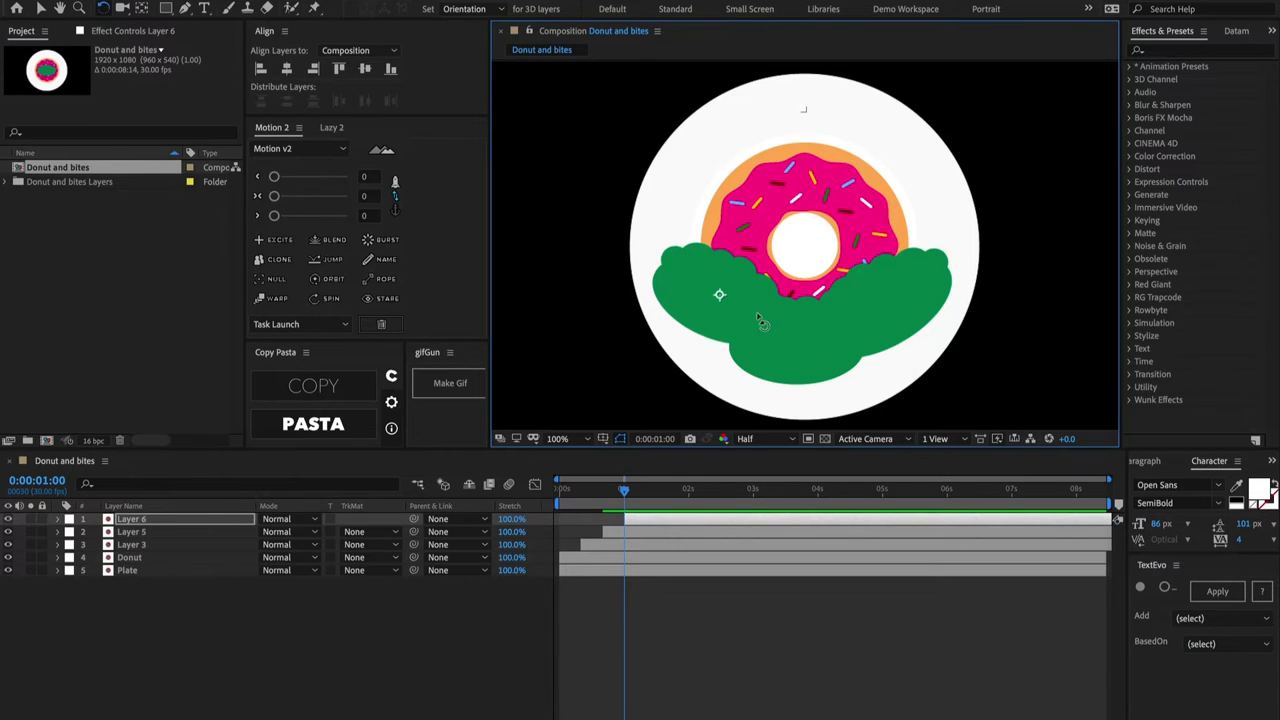
pyautogui.press('v')
pyautogui.moveTo(741, 293); pyautogui.dragTo(754, 283)
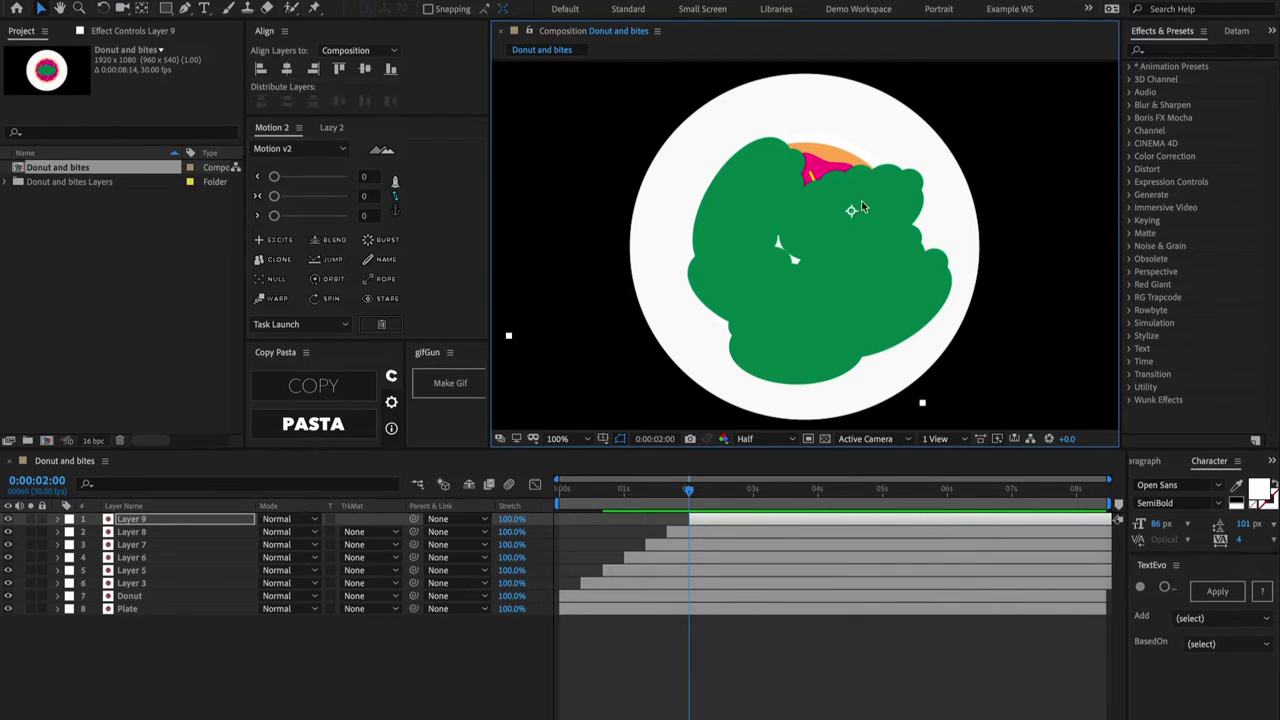
# Step: Flip the Layer 9 bite shape horizontally with a -100% X scale and rotate it over the donut's upper-right side
pyautogui.moveTo(862, 207); pyautogui.dragTo(897, 215)
pyautogui.press('s')
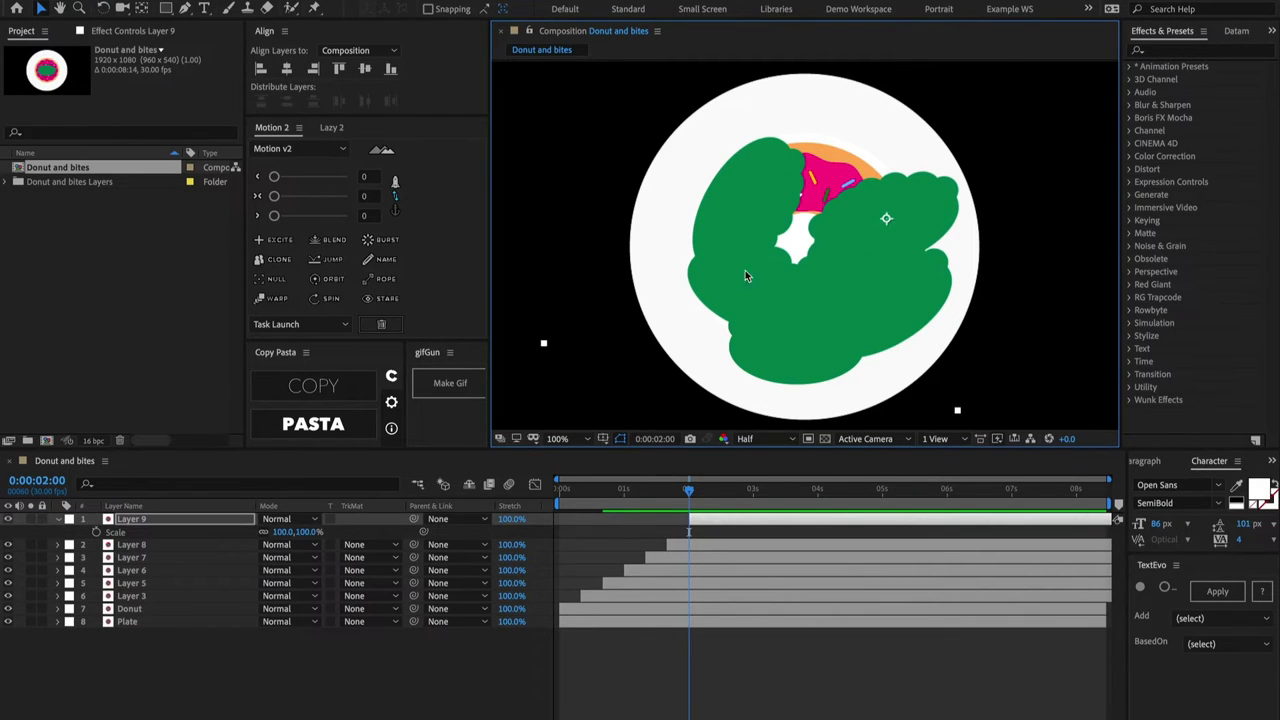
pyautogui.click(279, 533)
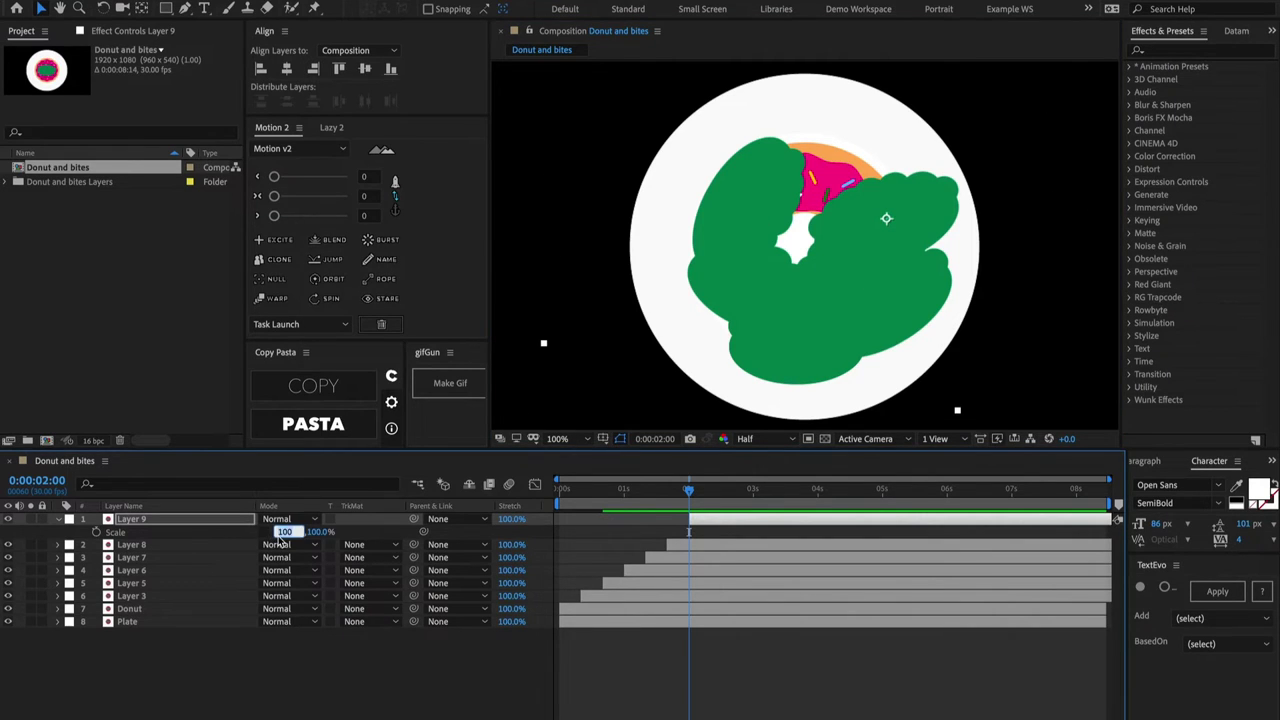
pyautogui.press('Left')
pyautogui.write('-')
pyautogui.press('Return')
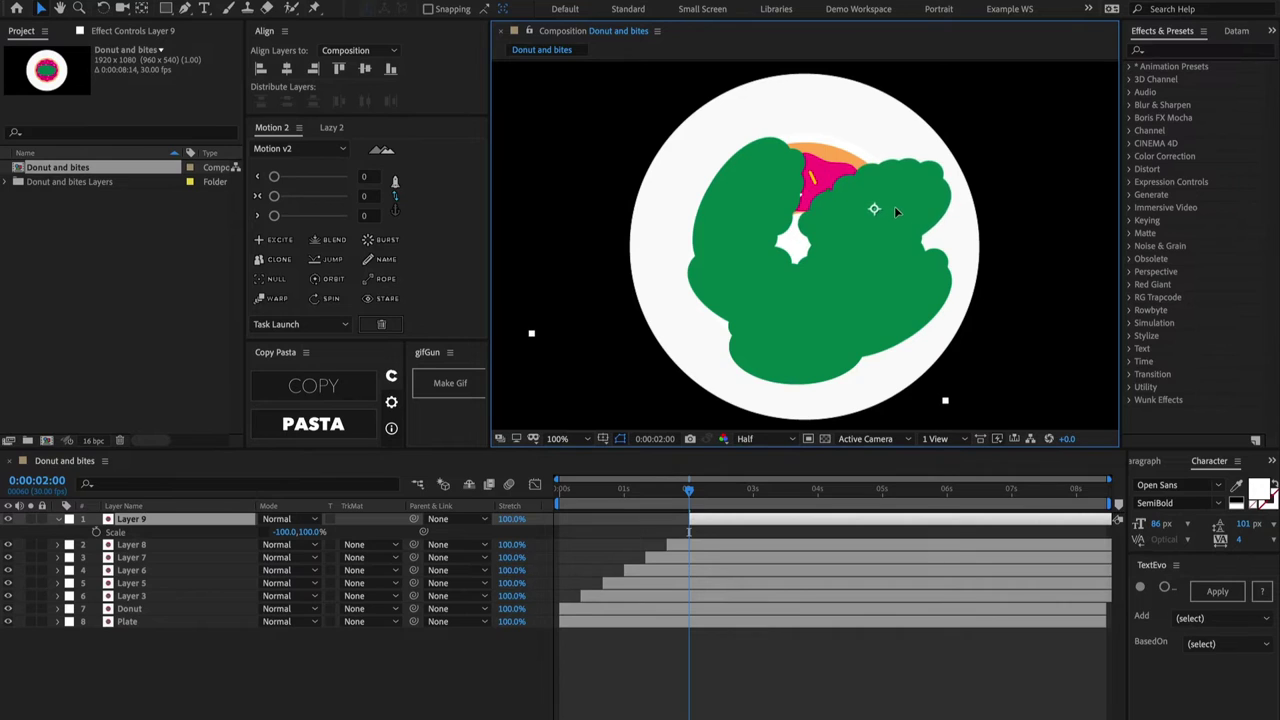
pyautogui.press('w')
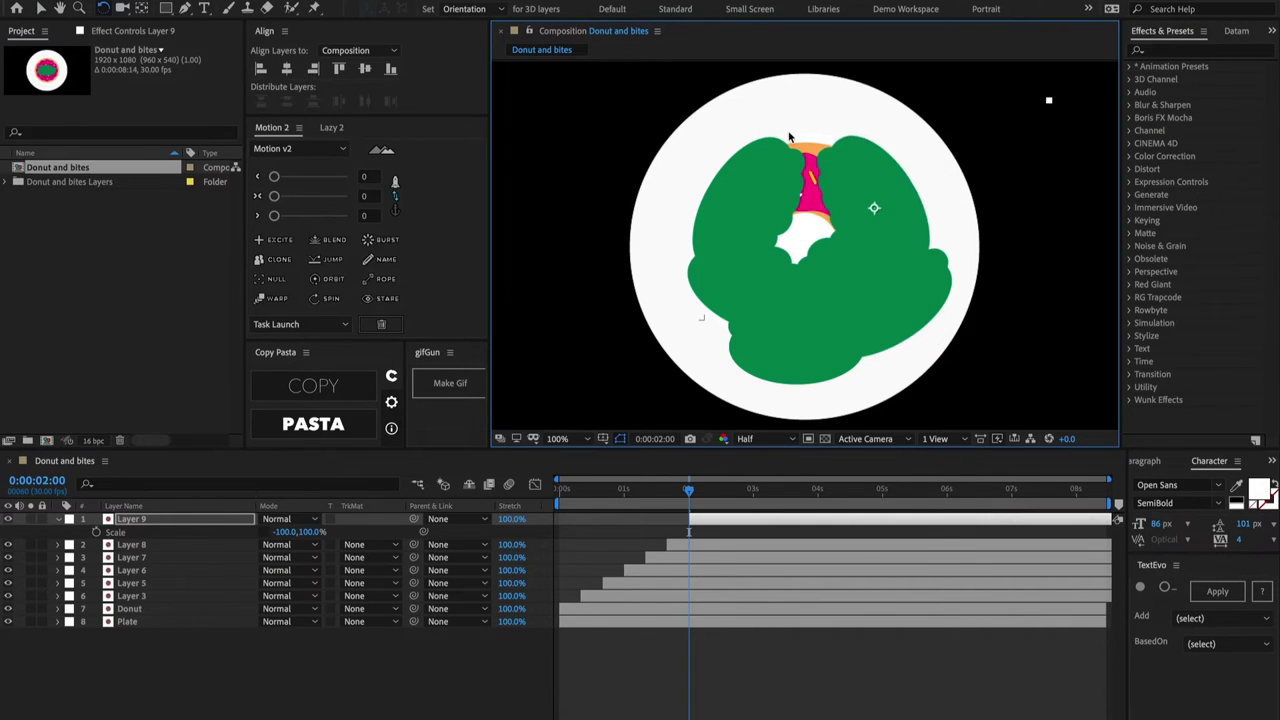
pyautogui.press('v')
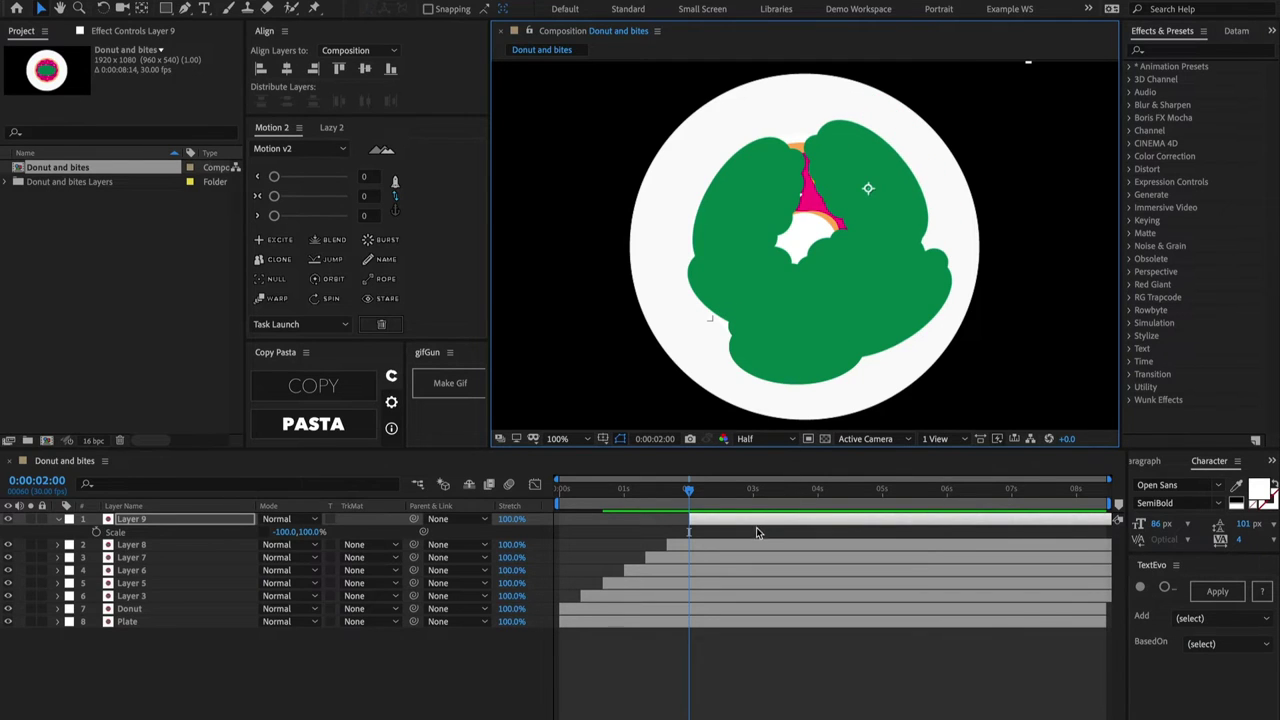
# Step: Duplicate Layer 9, trim the copy's start to 0:00:02:10 and move it over the last uncovered piece of donut
pyautogui.hotkey('ctrl', 'd')
pyautogui.hotkey('shift', 'pagedown')
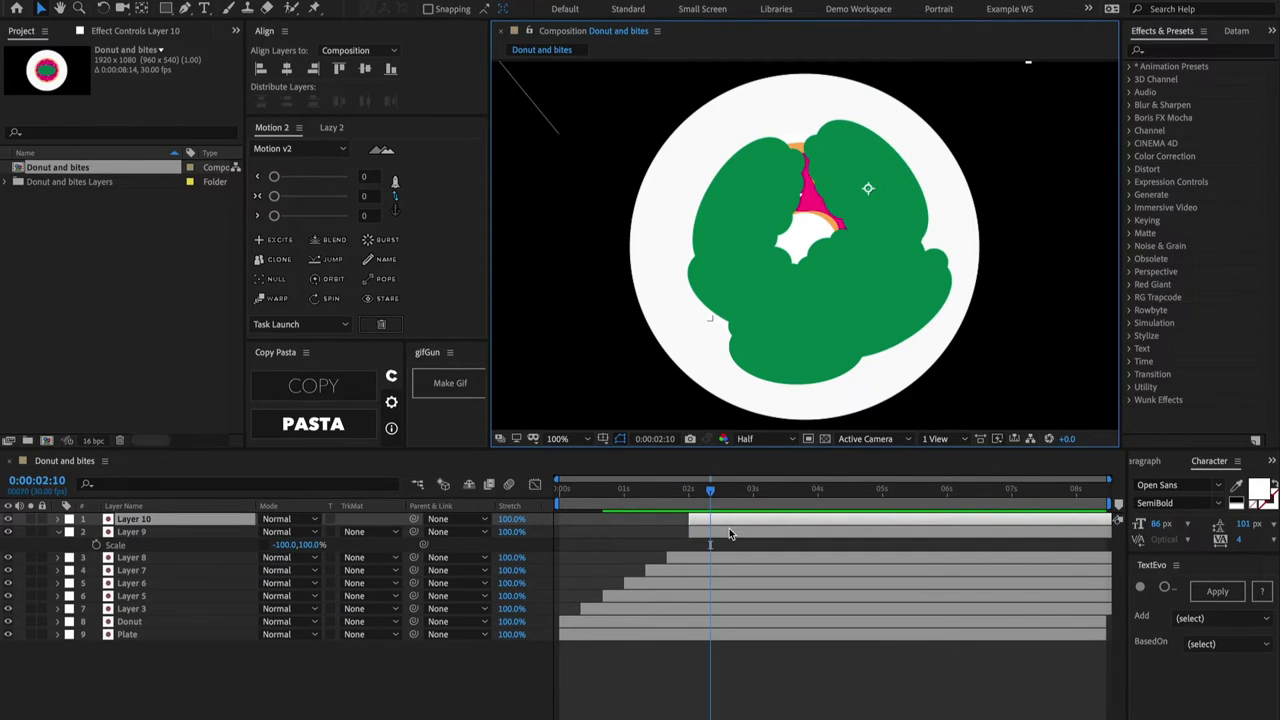
pyautogui.hotkey('alt', '[')
pyautogui.moveTo(868, 188); pyautogui.dragTo(835, 195)
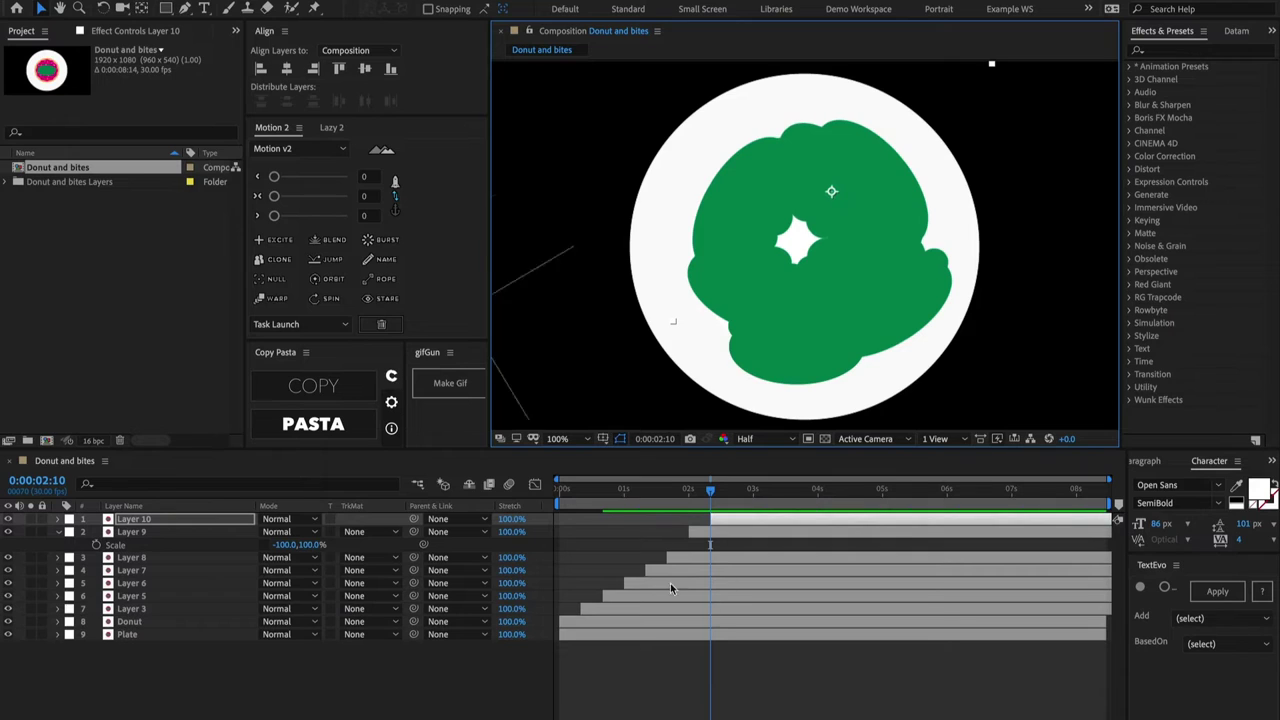
# Step: Play the sequence of green bite shapes from the first frame to review their timing
pyautogui.moveTo(693, 492); pyautogui.dragTo(517, 490)
pyautogui.press('space')
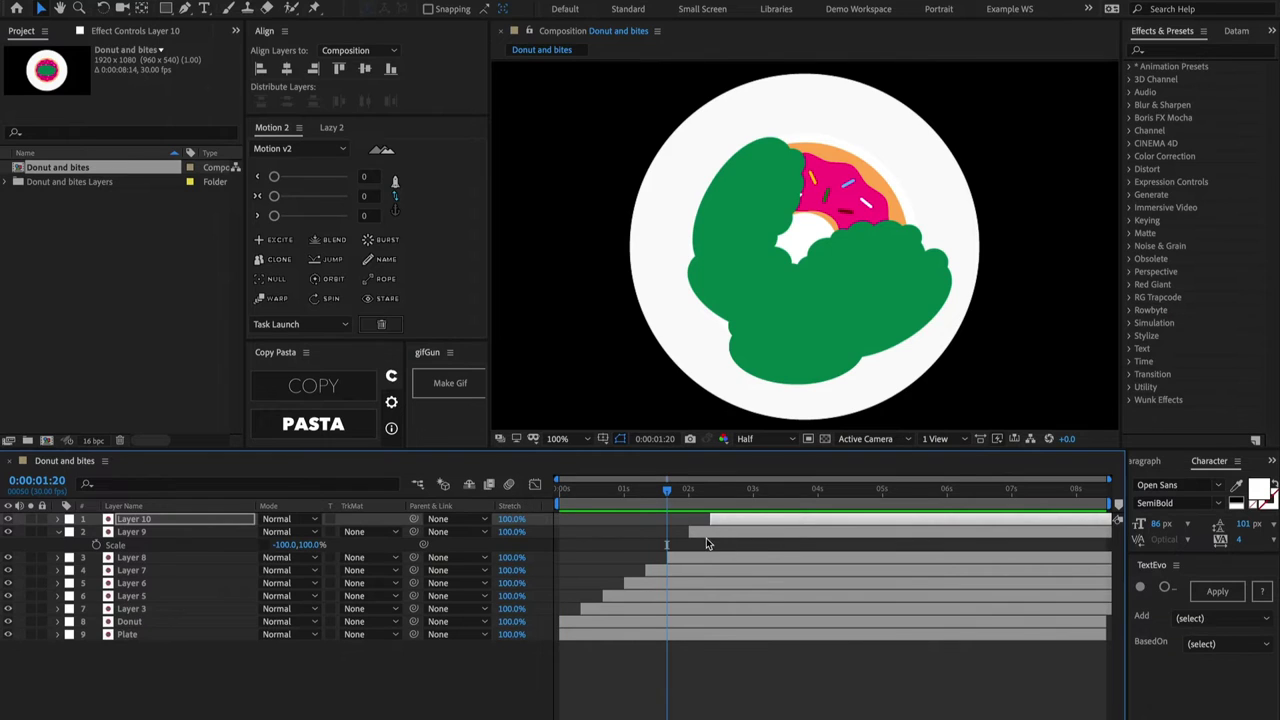
pyautogui.click(629, 528)
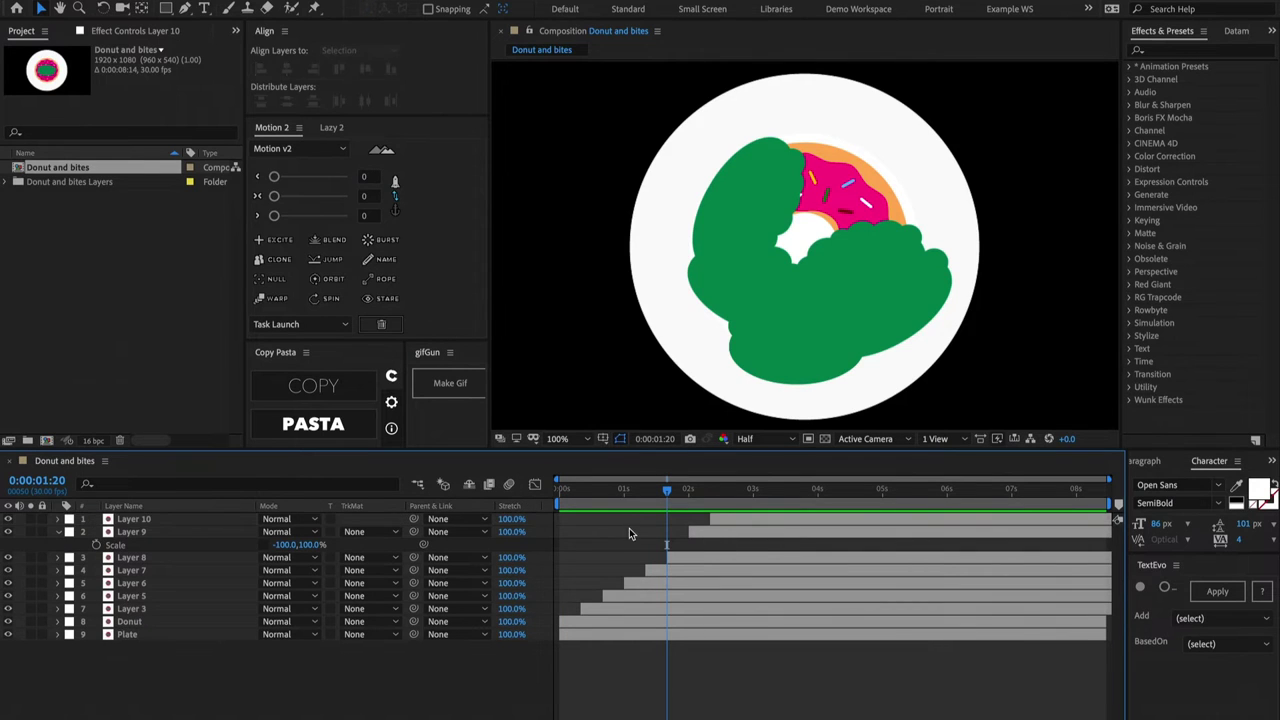
# Step: Pre-compose all seven bite layers, Layer 3 through Layer 10, into a composition named Bite marks
pyautogui.click(600, 610)
pyautogui.keyDown('shift'); pyautogui.click(755, 524); pyautogui.keyUp('shift')
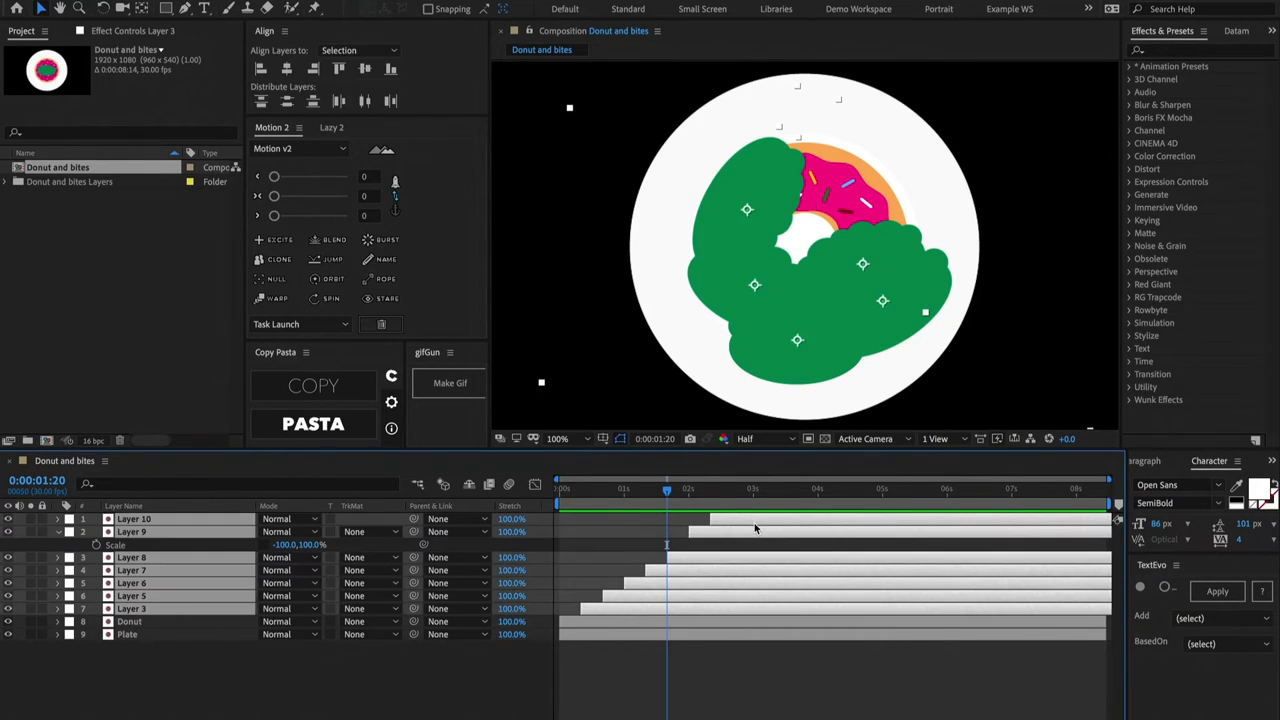
pyautogui.hotkey('ctrl', 'shift', 'c')
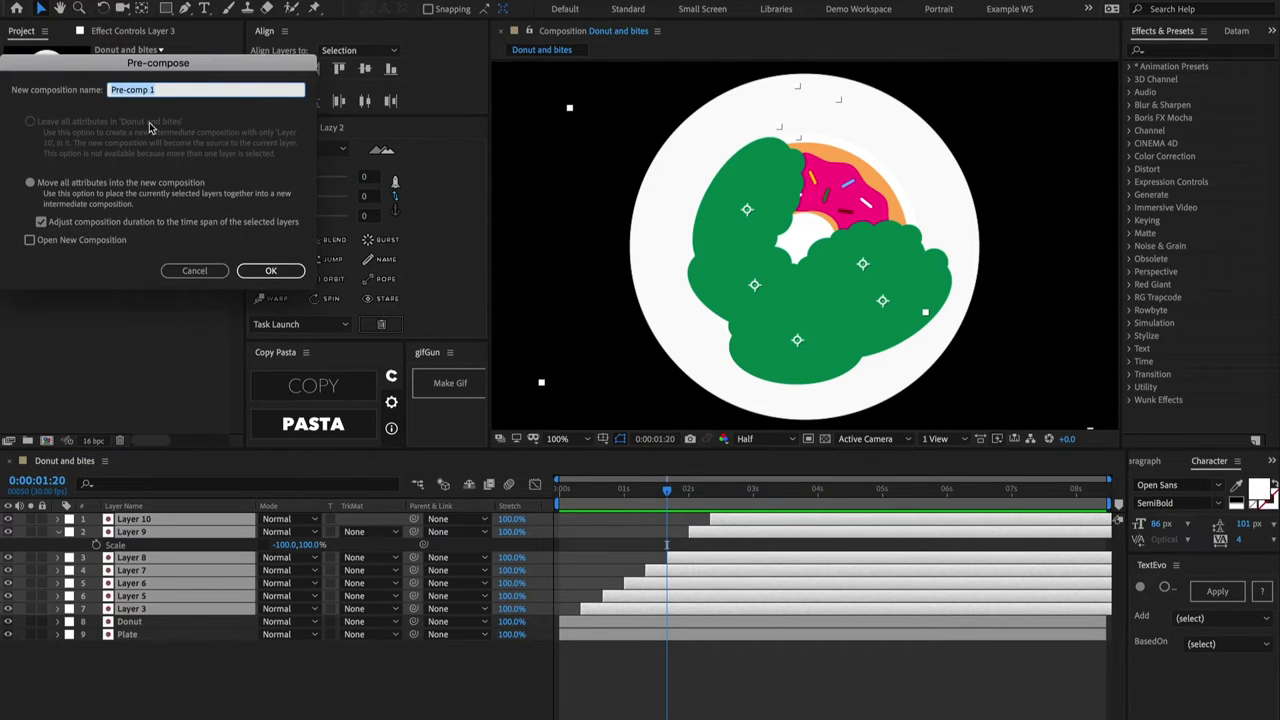
pyautogui.write('Bite marks')
pyautogui.press('Return')
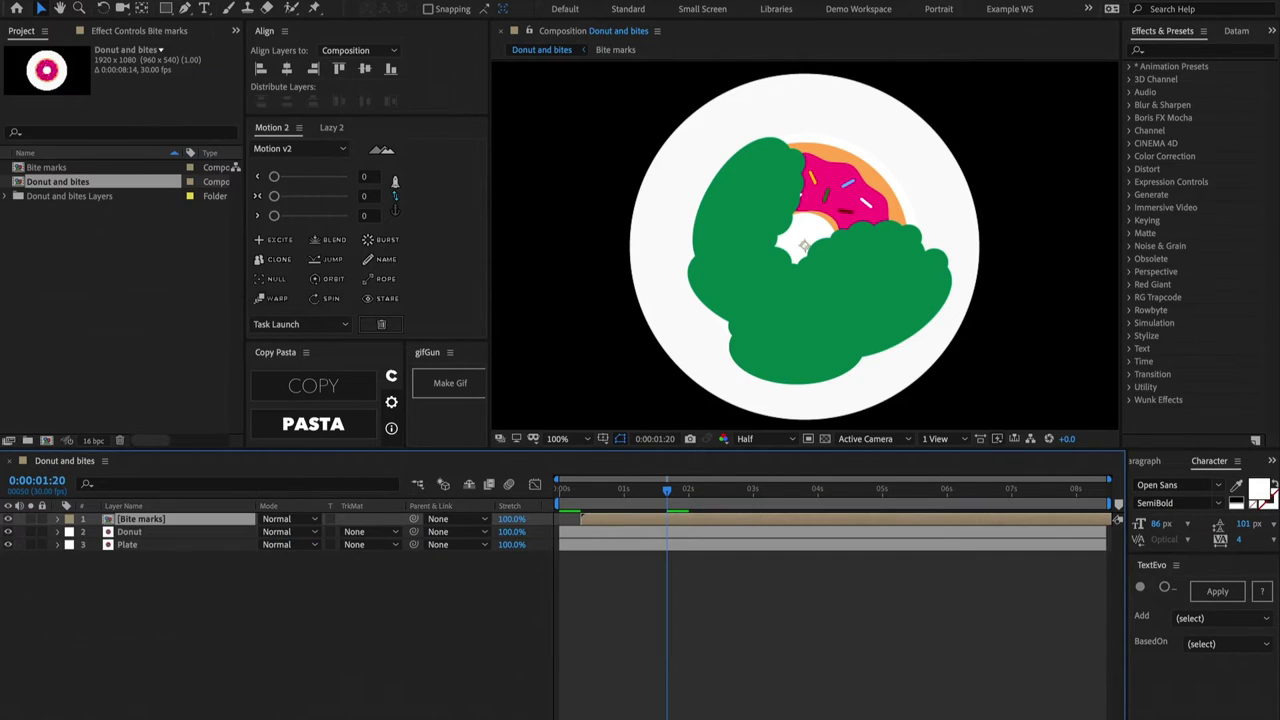
# Step: Set the Donut layer's track matte to Alpha Matte "[Bite marks]"
pyautogui.click(184, 531)
pyautogui.click(372, 533)
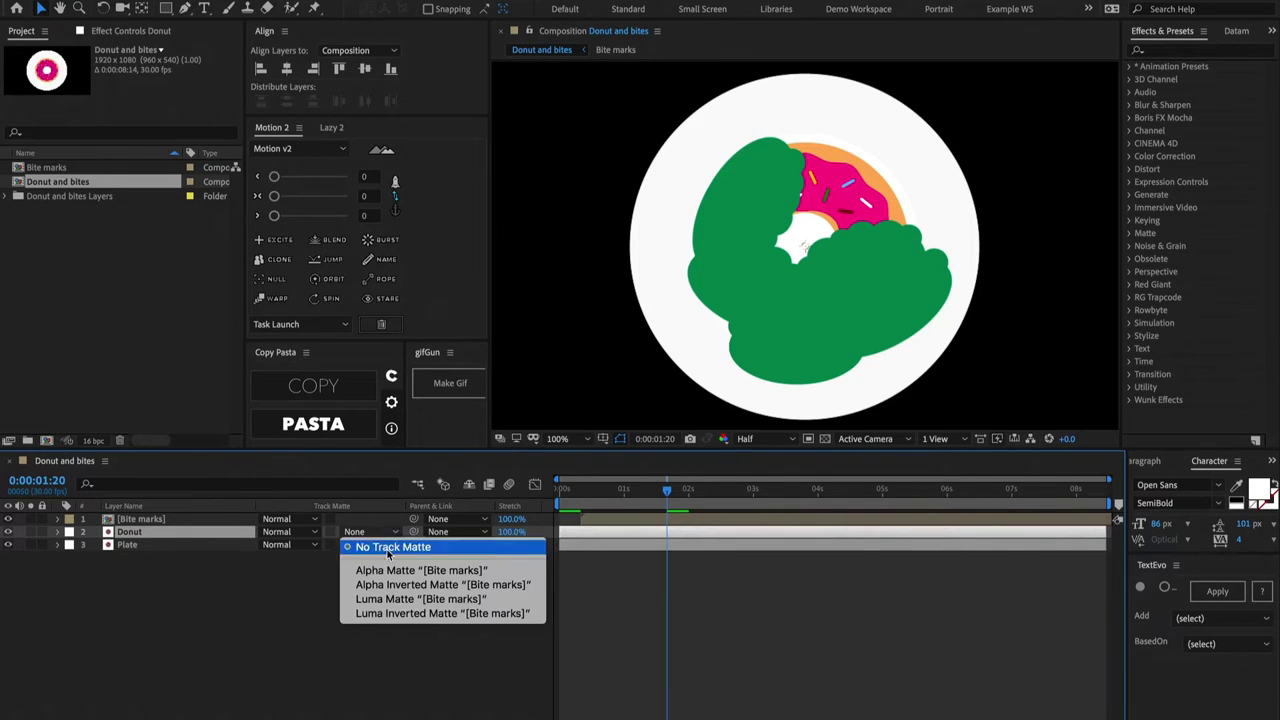
pyautogui.click(406, 570)
pyautogui.click(718, 626)
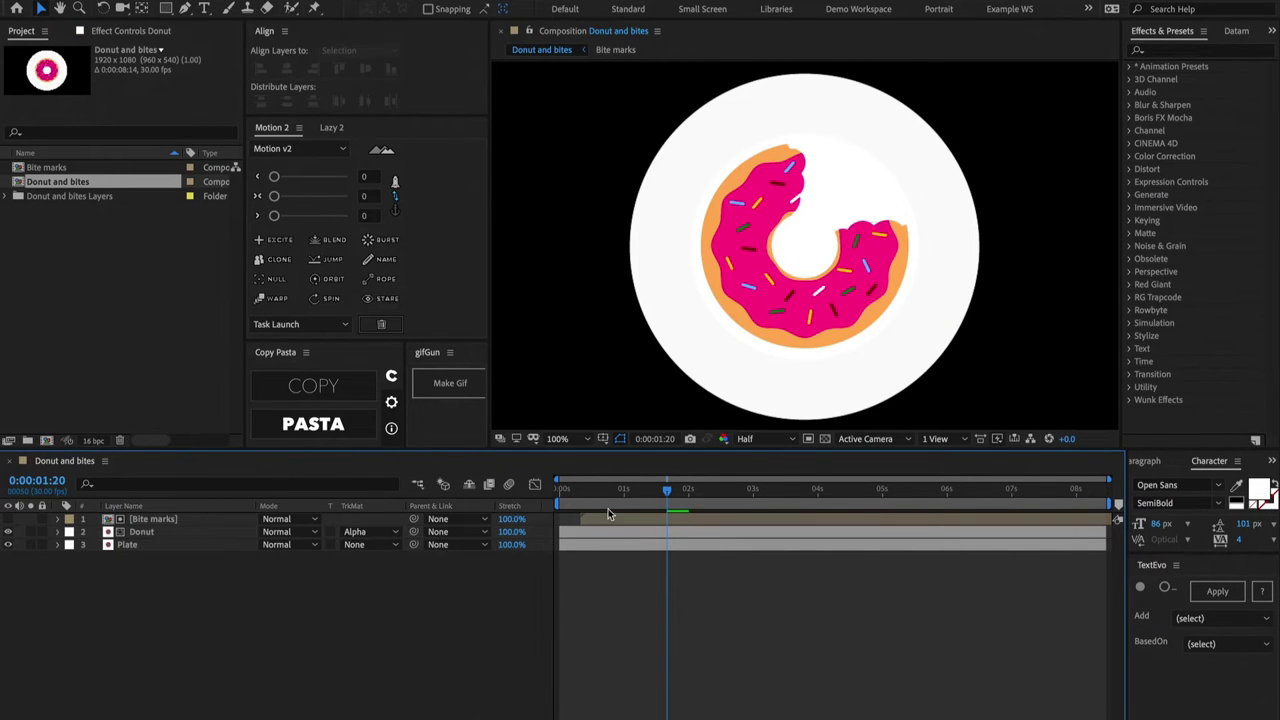
# Step: Play the donut animation from the first frame to check the effect of the alpha matte
pyautogui.click(572, 494)
pyautogui.press('space')
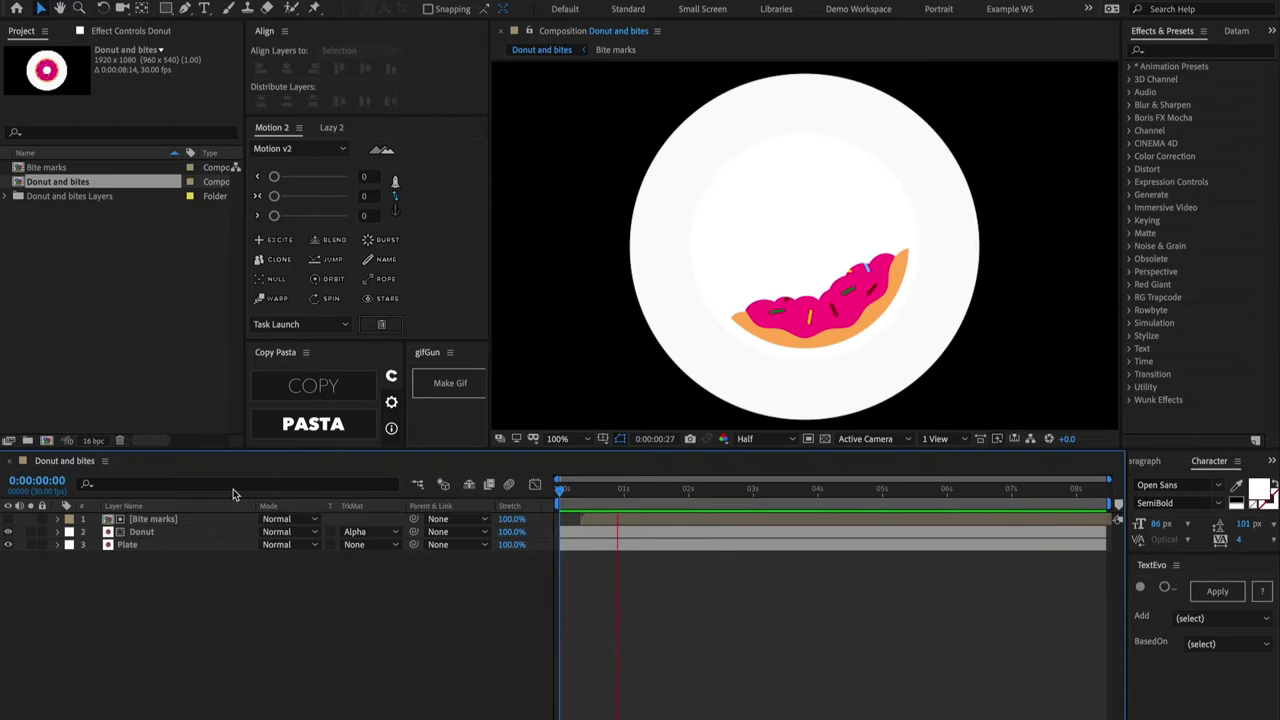
pyautogui.press('space')
# Step: Switch the Donut layer's track matte to Alpha Inverted Matte "[Bite marks]" and return to the first frame
pyautogui.click(378, 532)
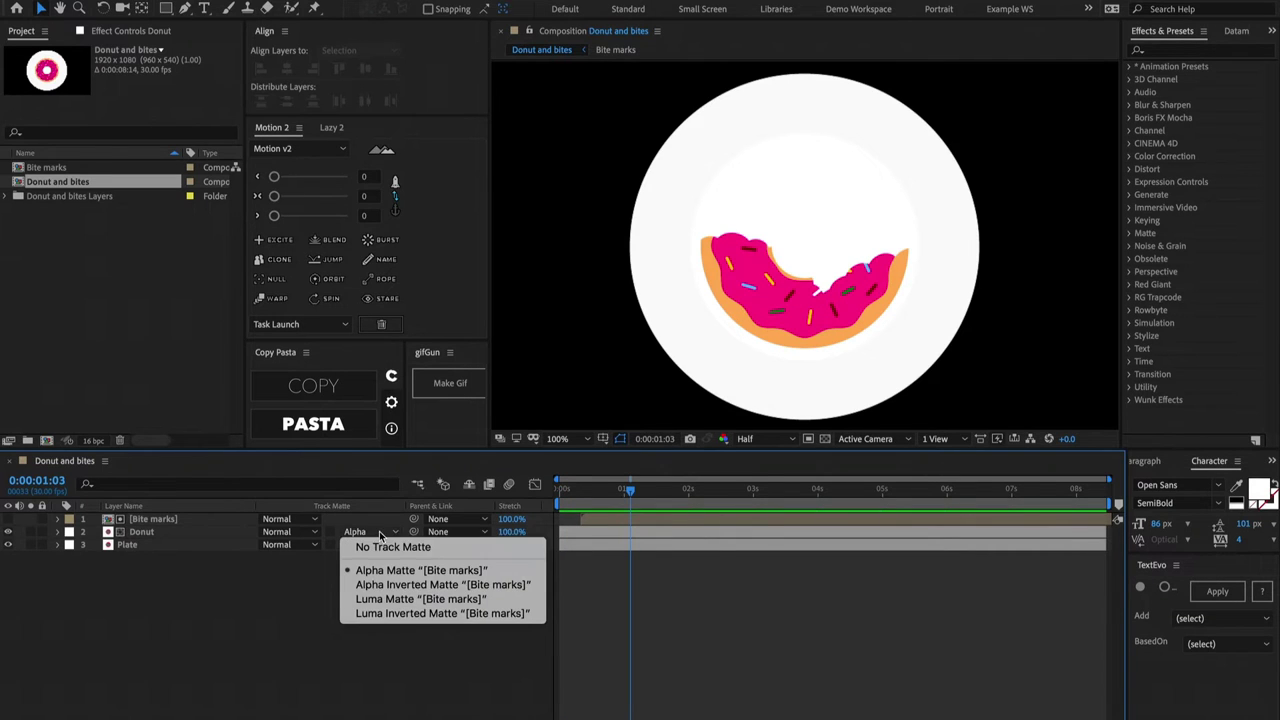
pyautogui.click(410, 582)
pyautogui.press('Home')
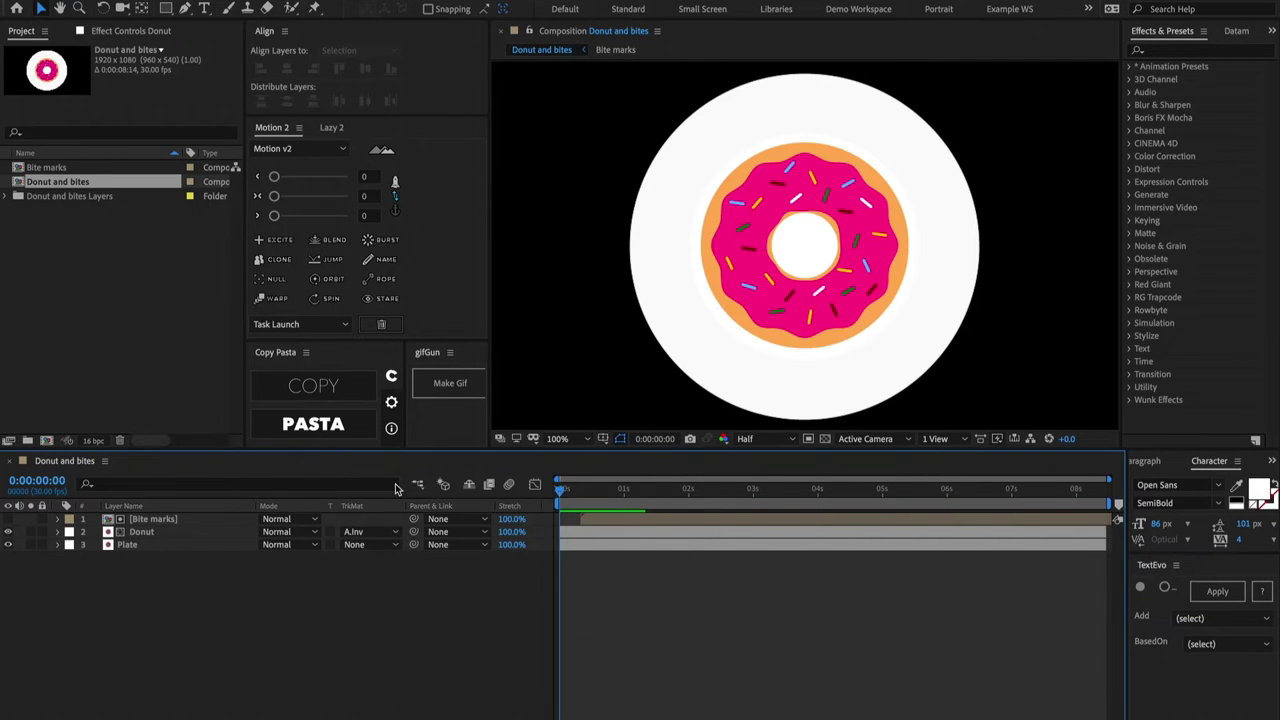
# Step: Play the animation from the first frame to check the bites removing pieces of the donut
pyautogui.press('space')
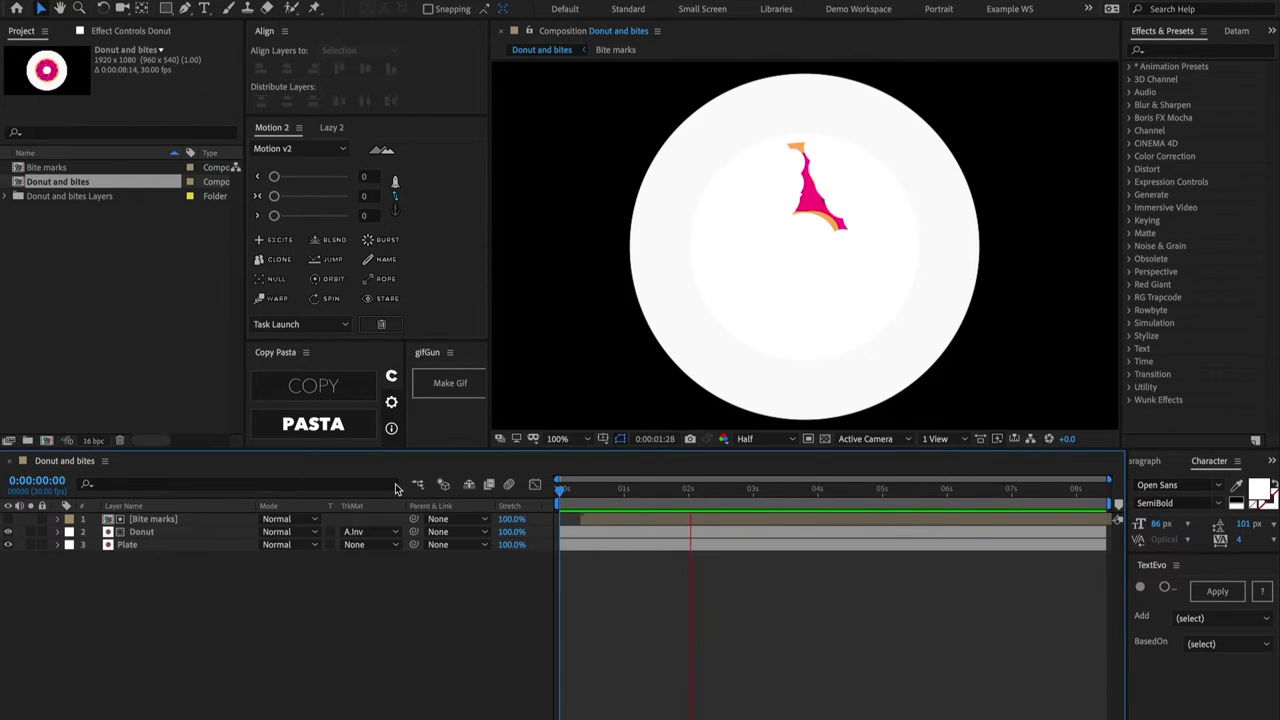
pyautogui.press('space')
pyautogui.press('Home')
pyautogui.press('space')
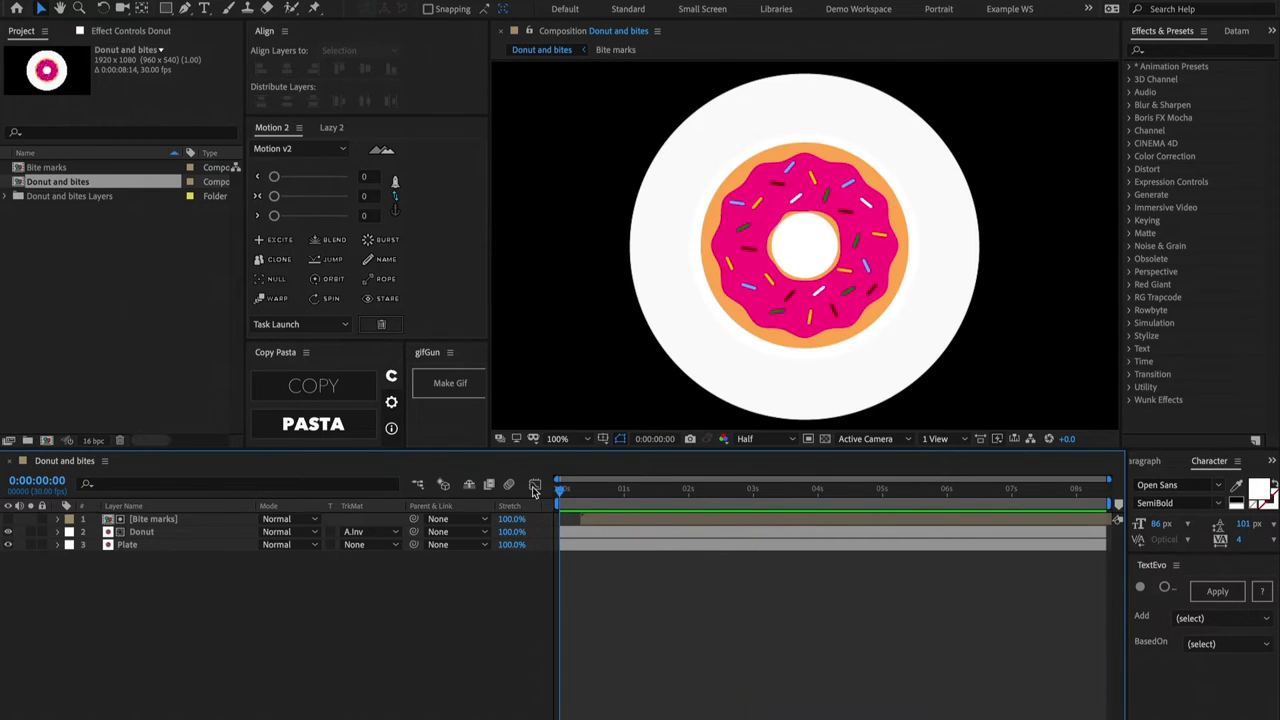
pyautogui.press('space')
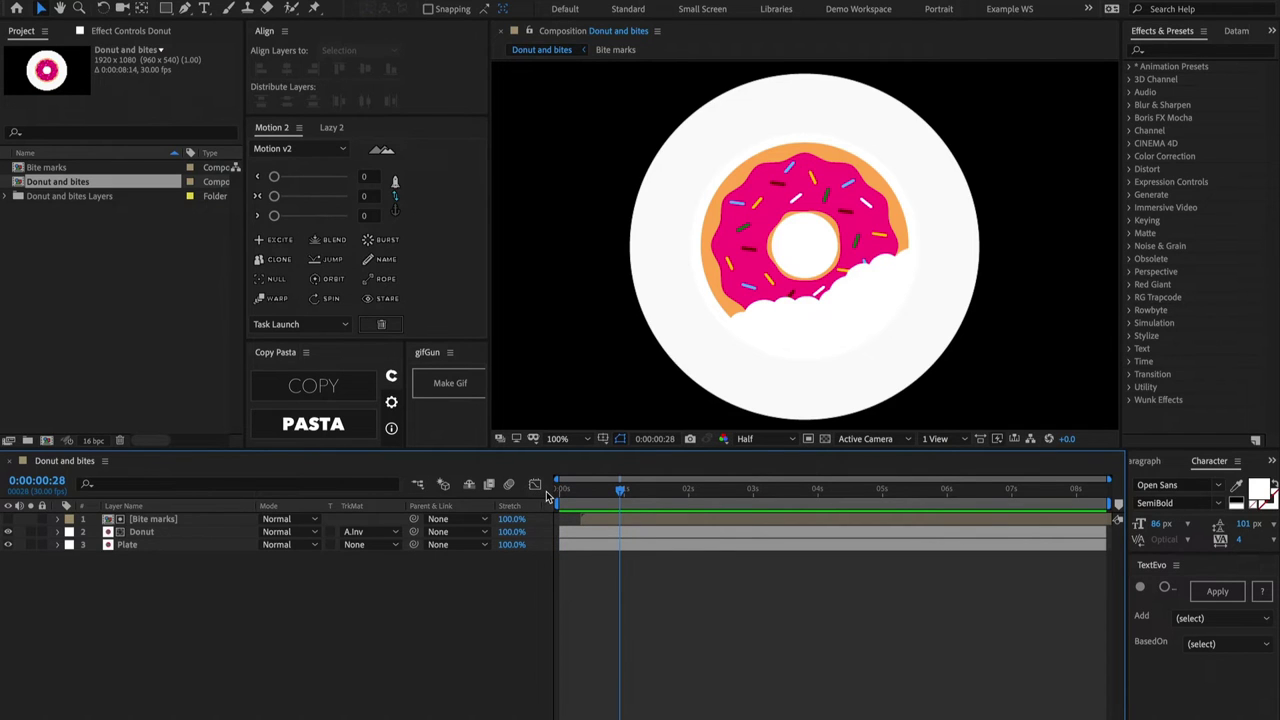
# Step: Add a Rotation keyframe to the Donut layer at frame 10 and parent the Bite marks layer to Donut
pyautogui.moveTo(596, 498); pyautogui.dragTo(572, 499)
pyautogui.click(597, 531)
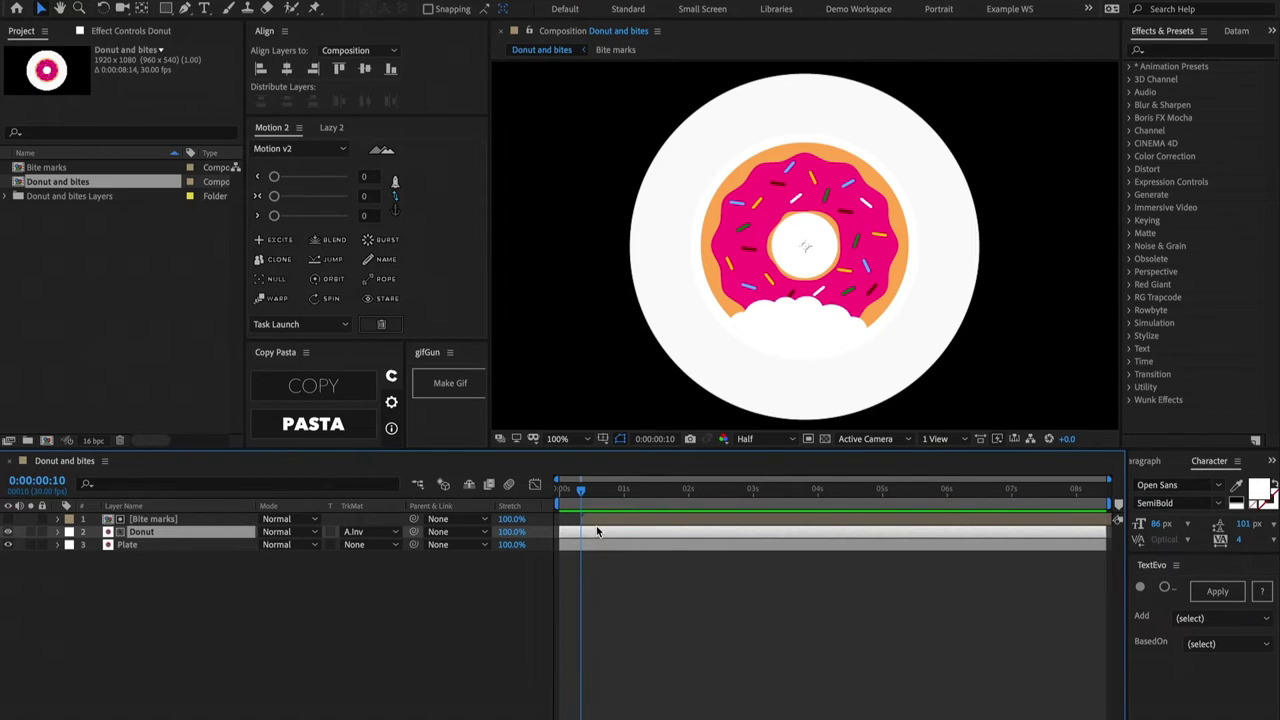
pyautogui.hotkey('alt', 'shift', 'r')
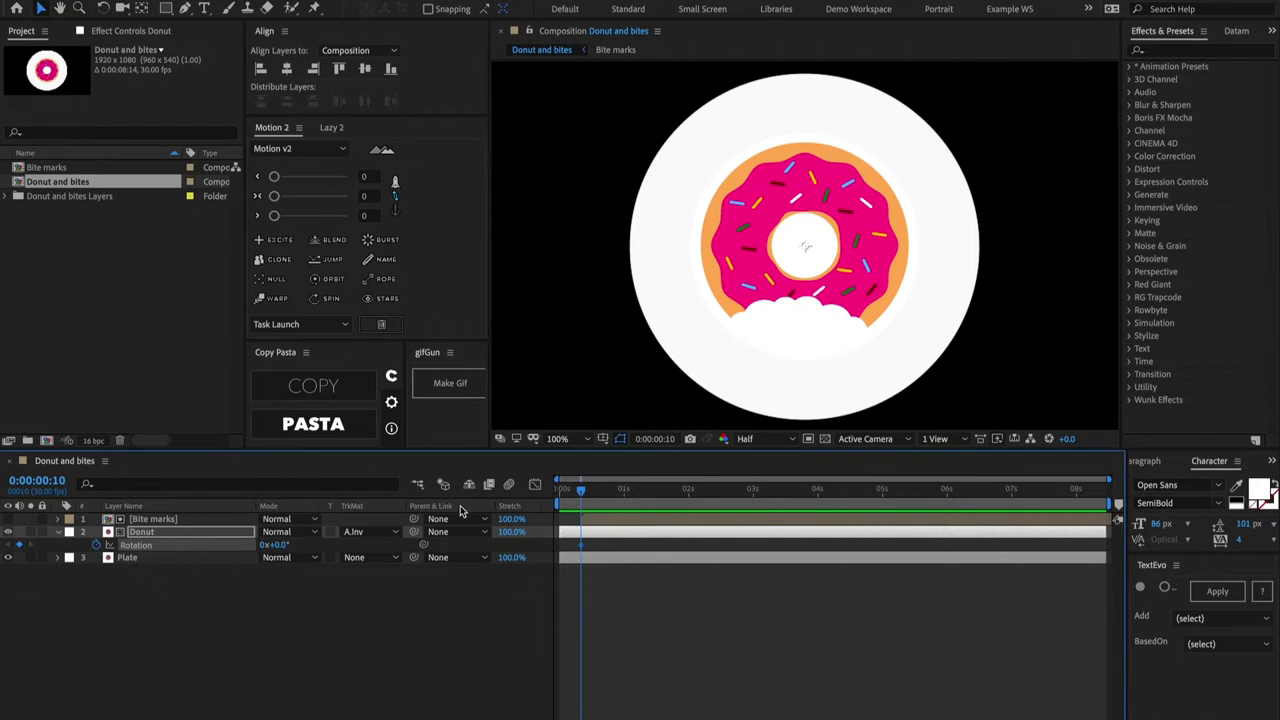
pyautogui.moveTo(414, 531); pyautogui.dragTo(184, 533)
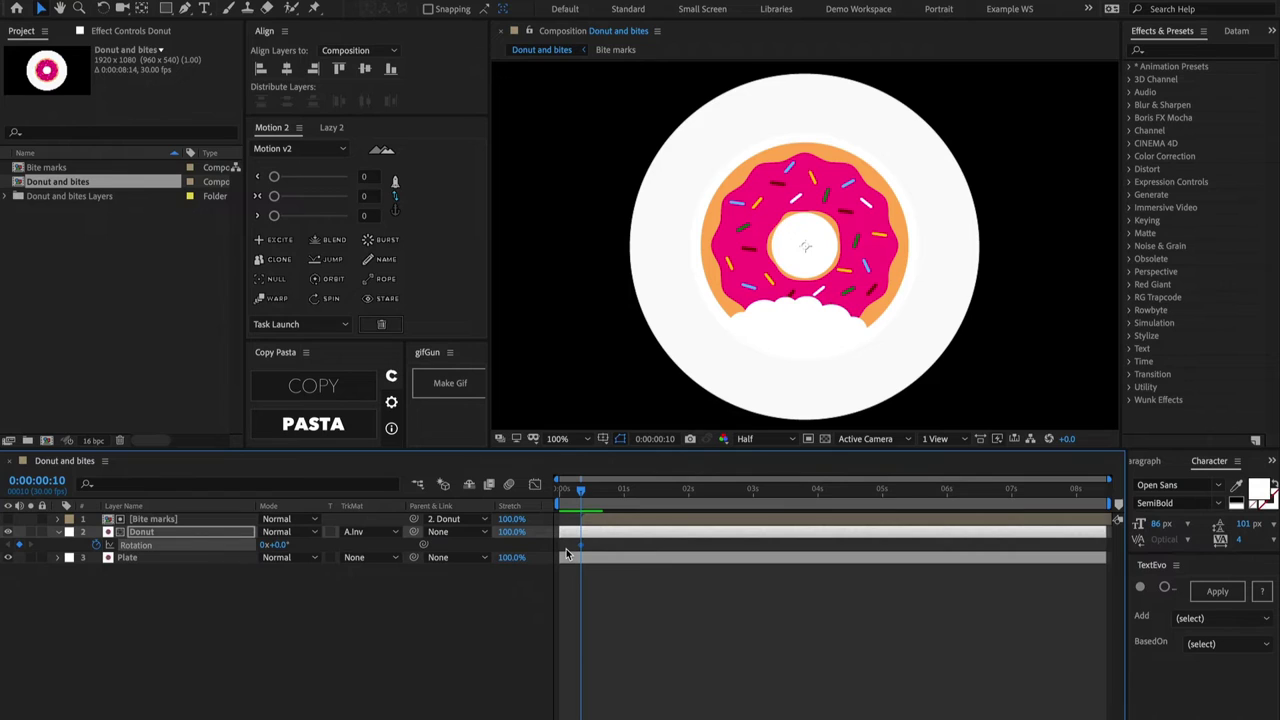
# Step: Shift the Donut's Rotation keyframe back to frame 9 and set its rotation to -2° at frame 10
pyautogui.press('pageup')
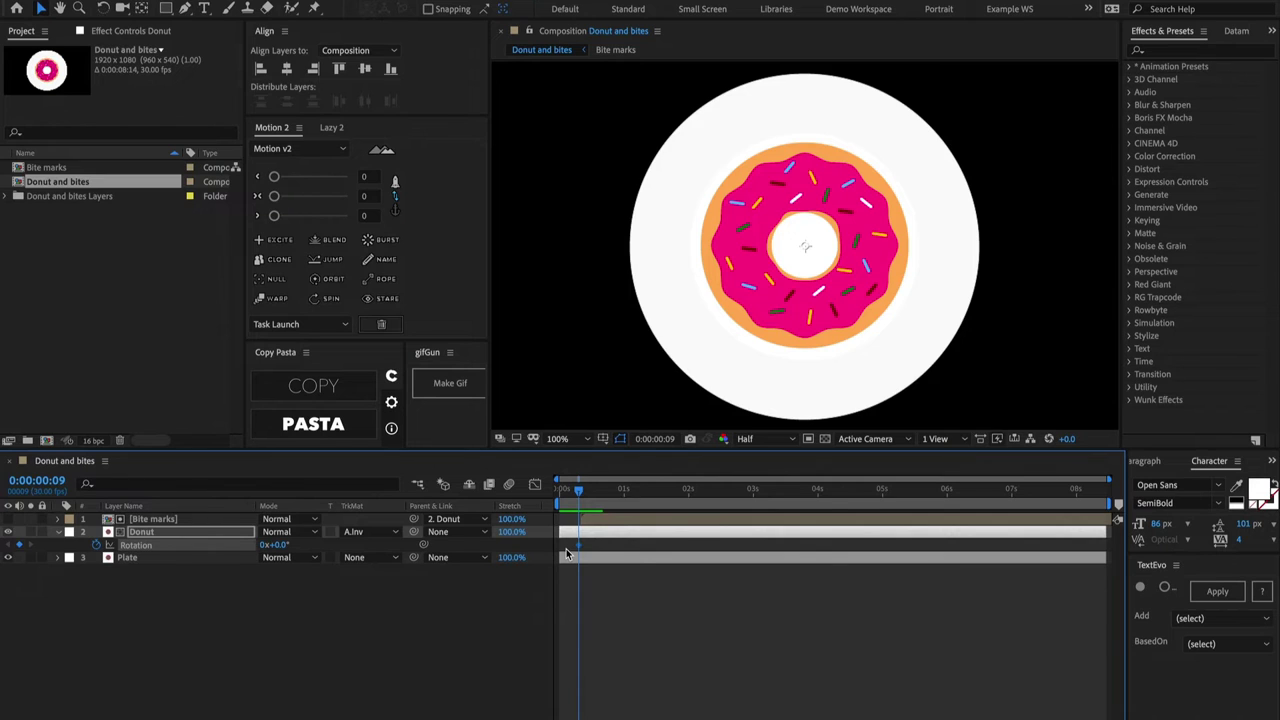
pyautogui.press('pagedown')
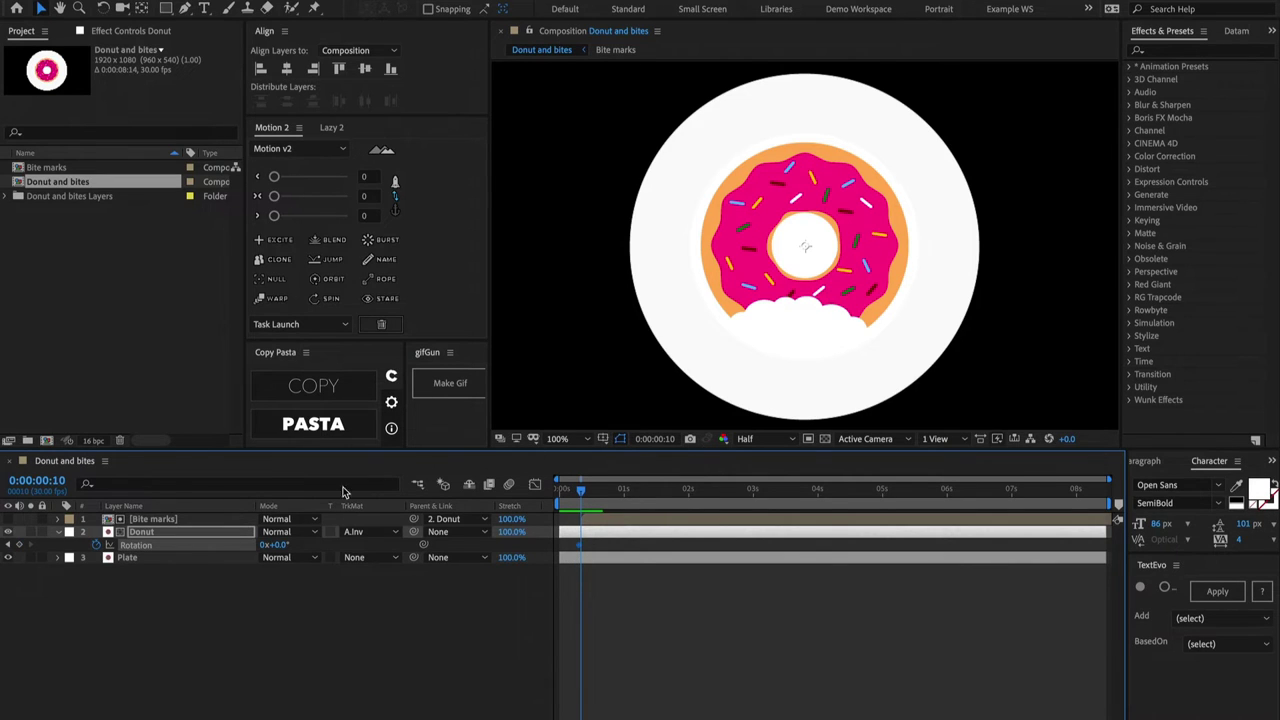
pyautogui.moveTo(286, 550); pyautogui.dragTo(268, 550)
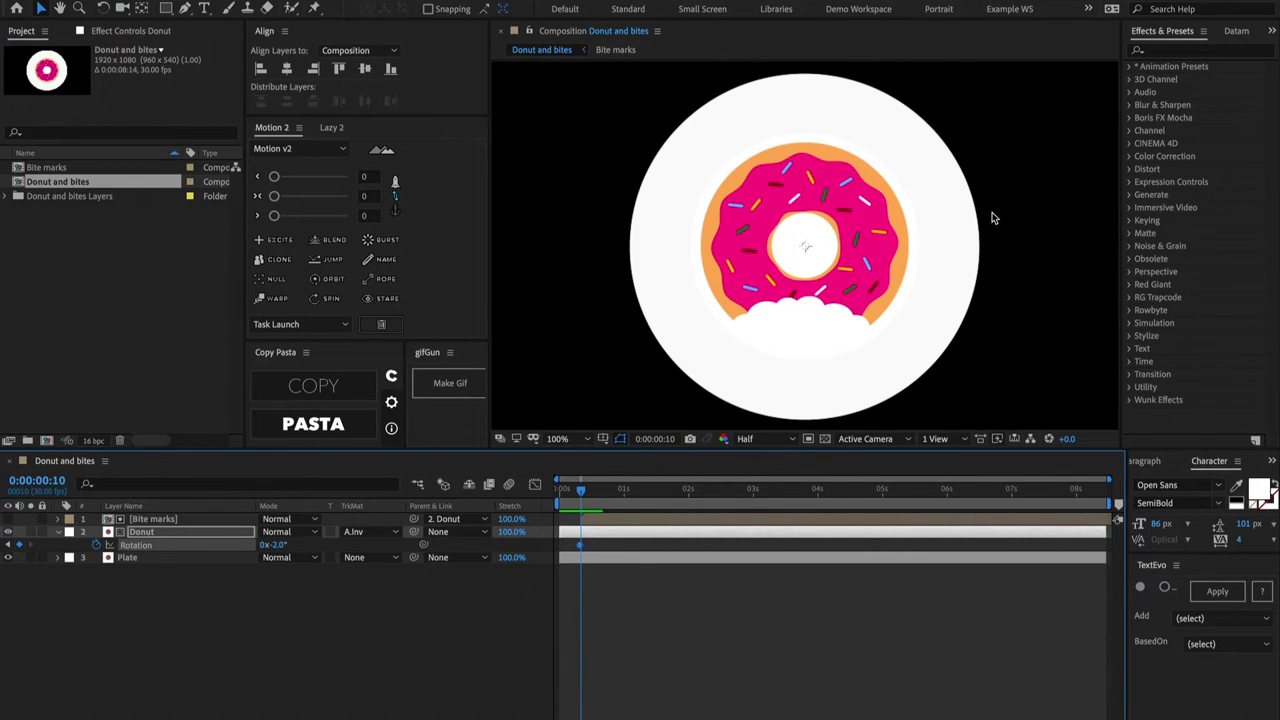
# Step: Add a holding Rotation keyframe to Donut at frame 19 and set the rotation to 4° at frame 20
pyautogui.press('=')
pyautogui.press('=')
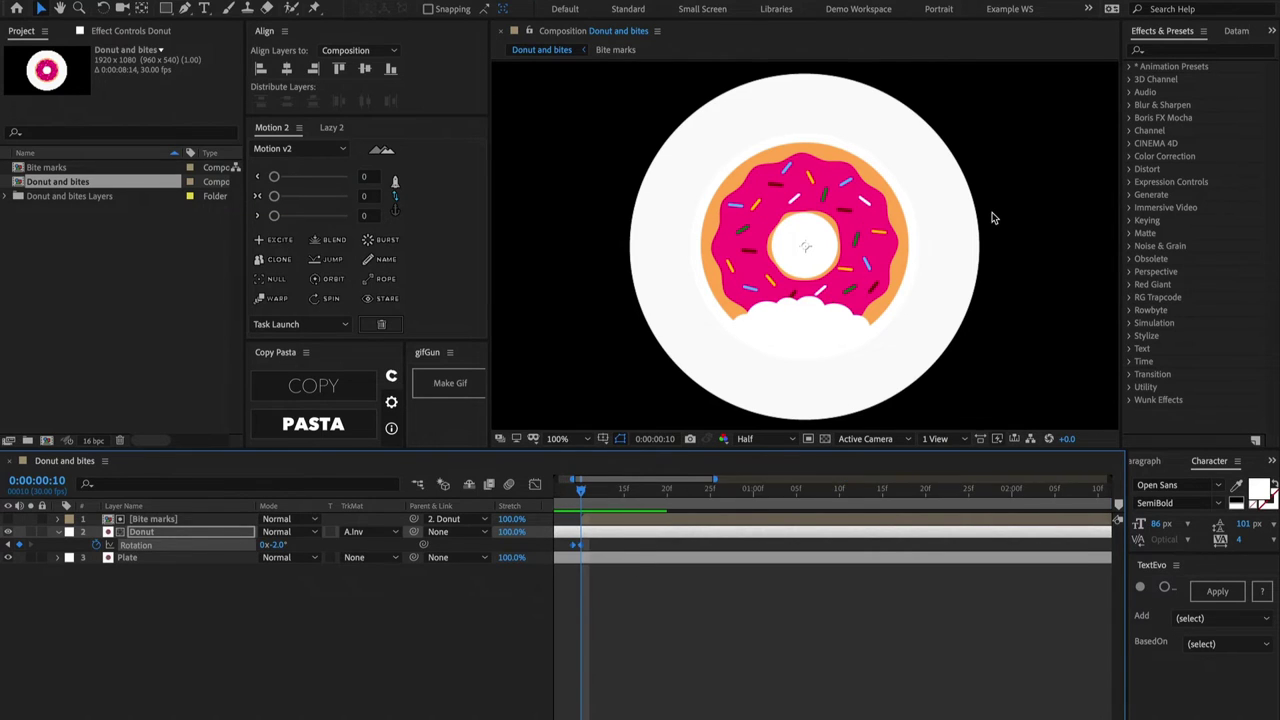
pyautogui.hotkey('shift', 'pagedown')
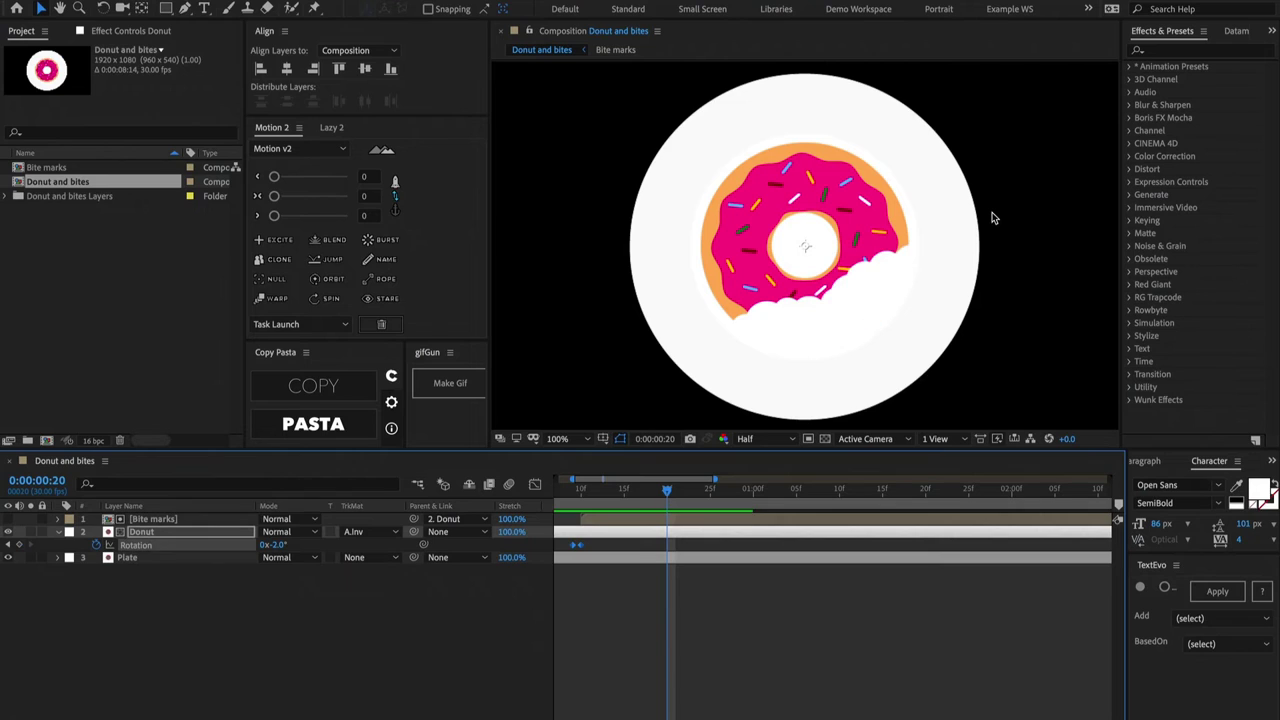
pyautogui.press('pageup')
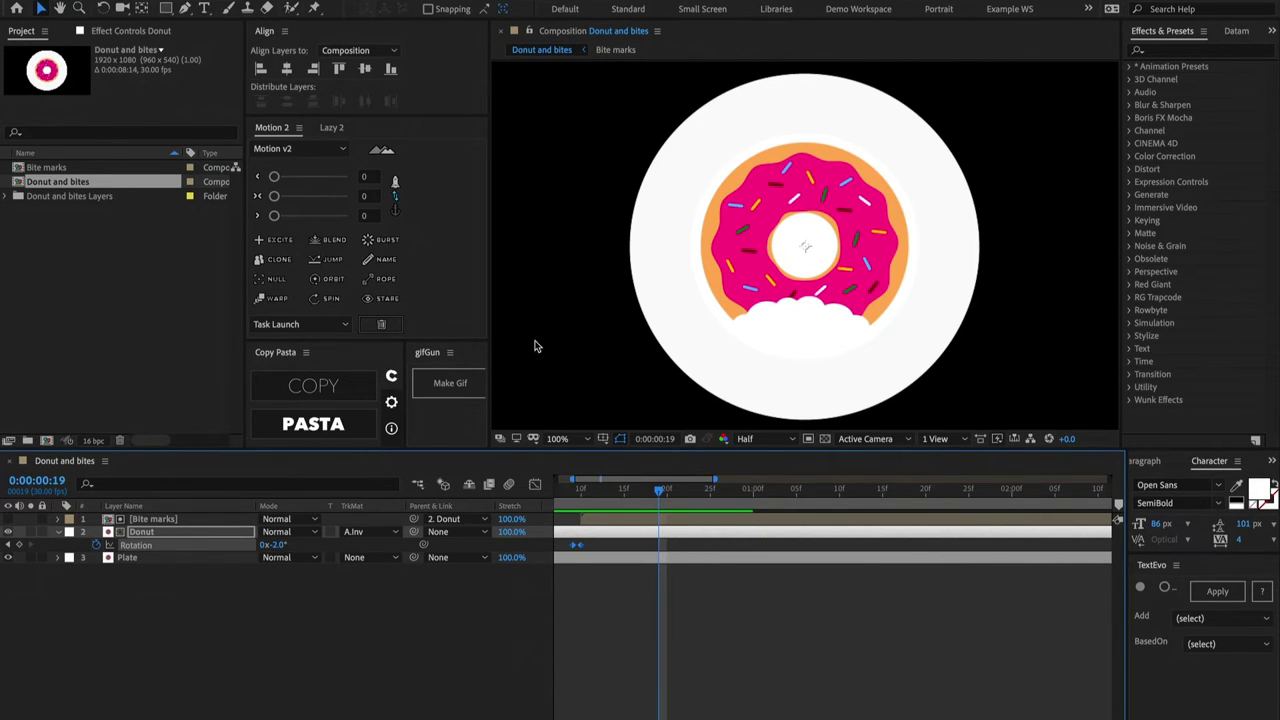
pyautogui.click(659, 672)
pyautogui.click(19, 545)
pyautogui.press('pagedown')
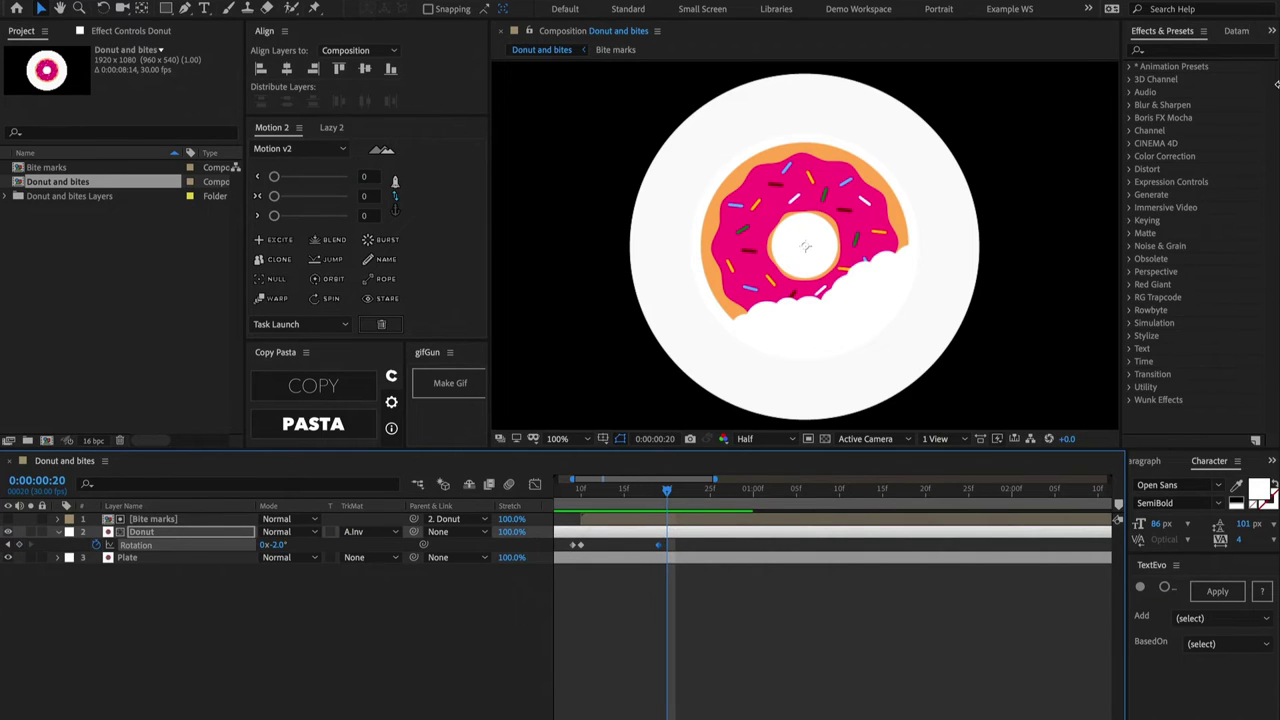
pyautogui.click(278, 545)
pyautogui.write('4')
pyautogui.press('Return')
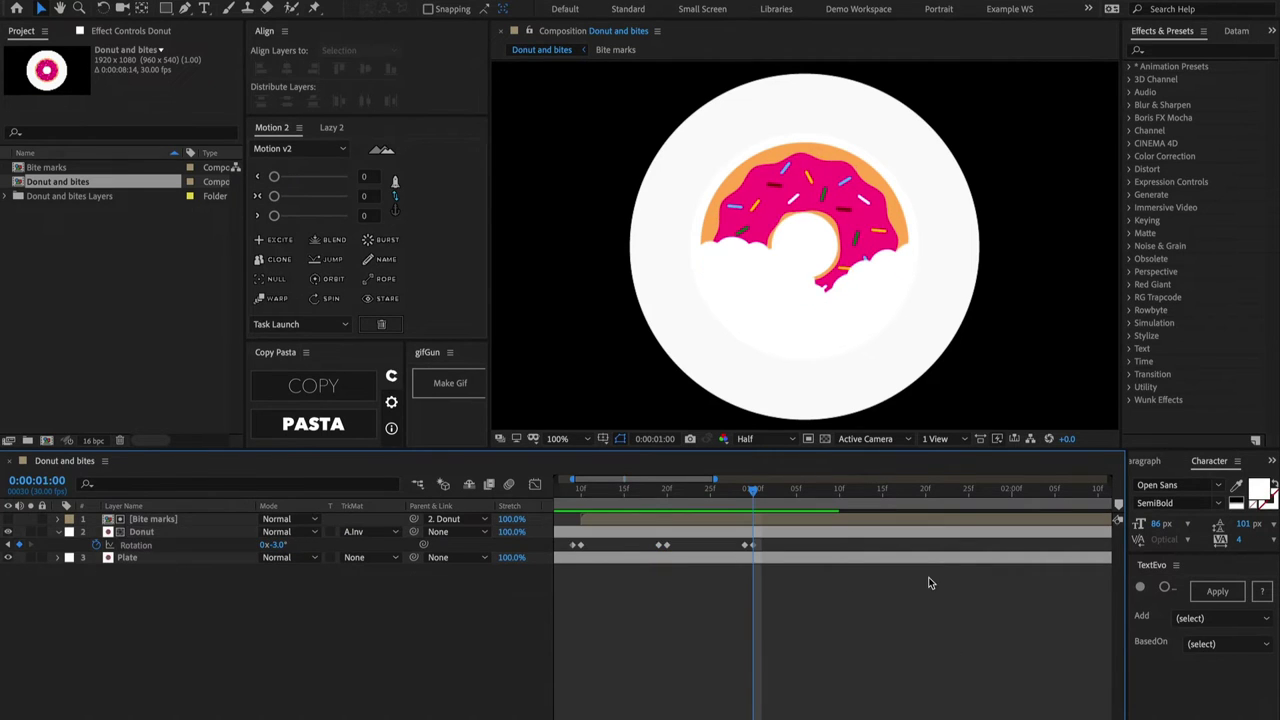
# Step: Hold the Donut's rotation with a keyframe at 0:00:01:09 and set it to 5° at 0:00:01:10
pyautogui.hotkey('shift', 'pagedown')
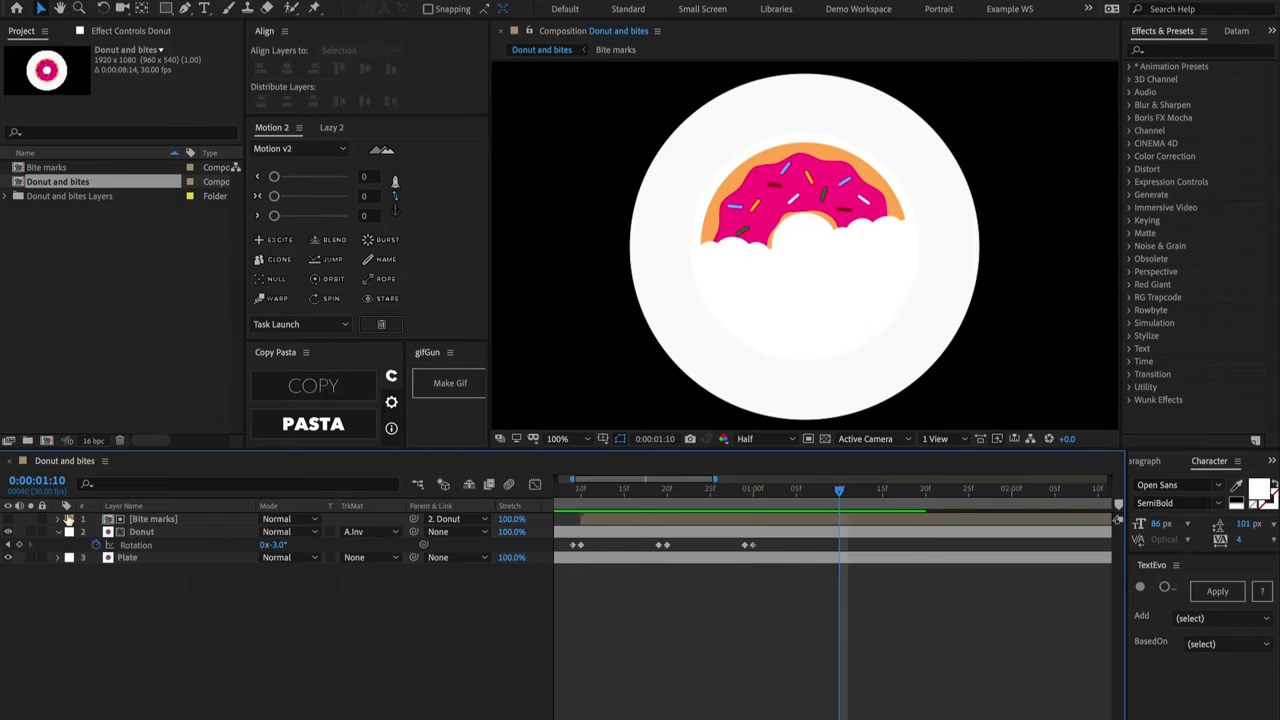
pyautogui.click(19, 545)
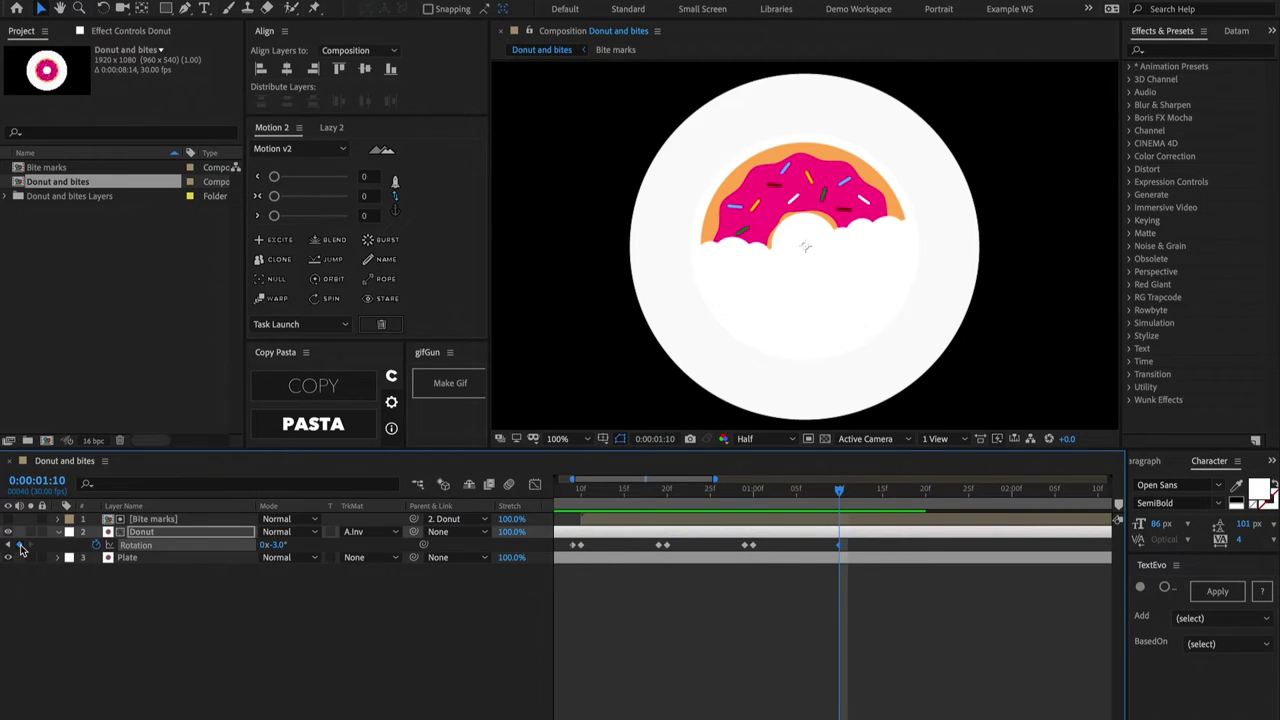
pyautogui.click(278, 546)
pyautogui.write('5')
pyautogui.press('Return')
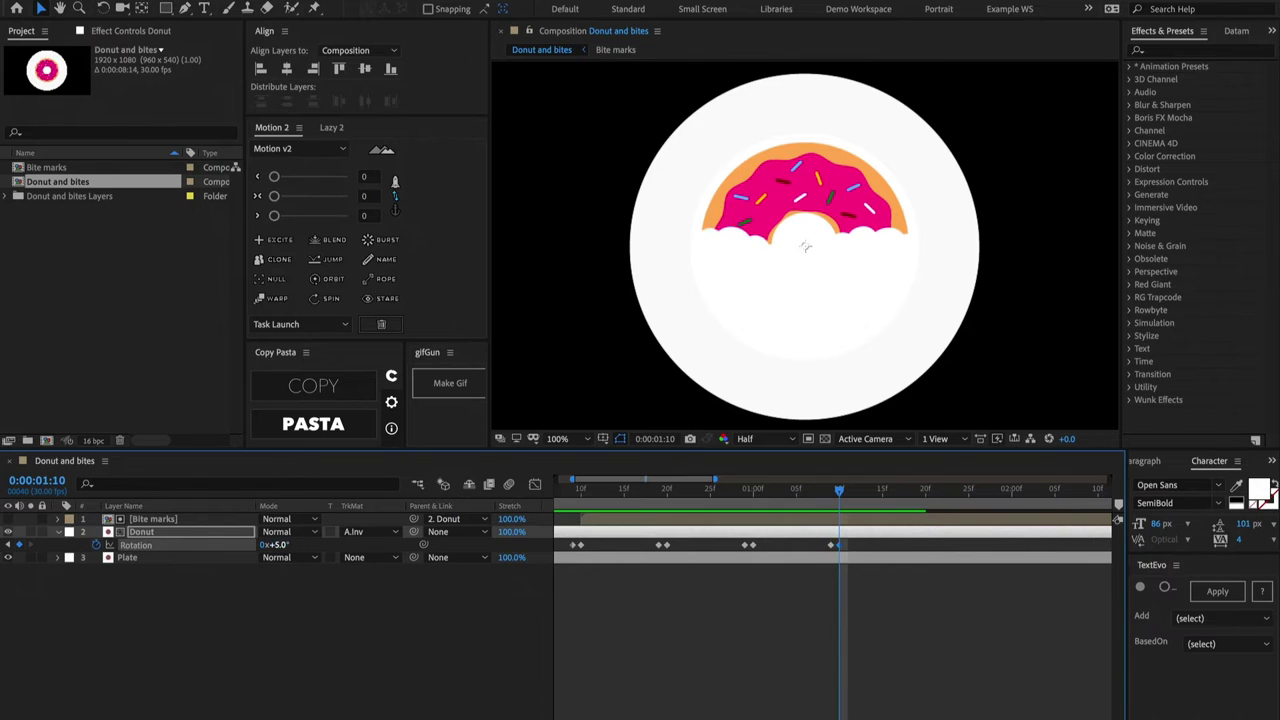
# Step: Hold the Donut's rotation with a keyframe at 0:00:01:19 and set it to -2° at 0:00:01:20
pyautogui.hotkey('shift', 'pagedown')
pyautogui.press('pageup')
pyautogui.press('pagedown')
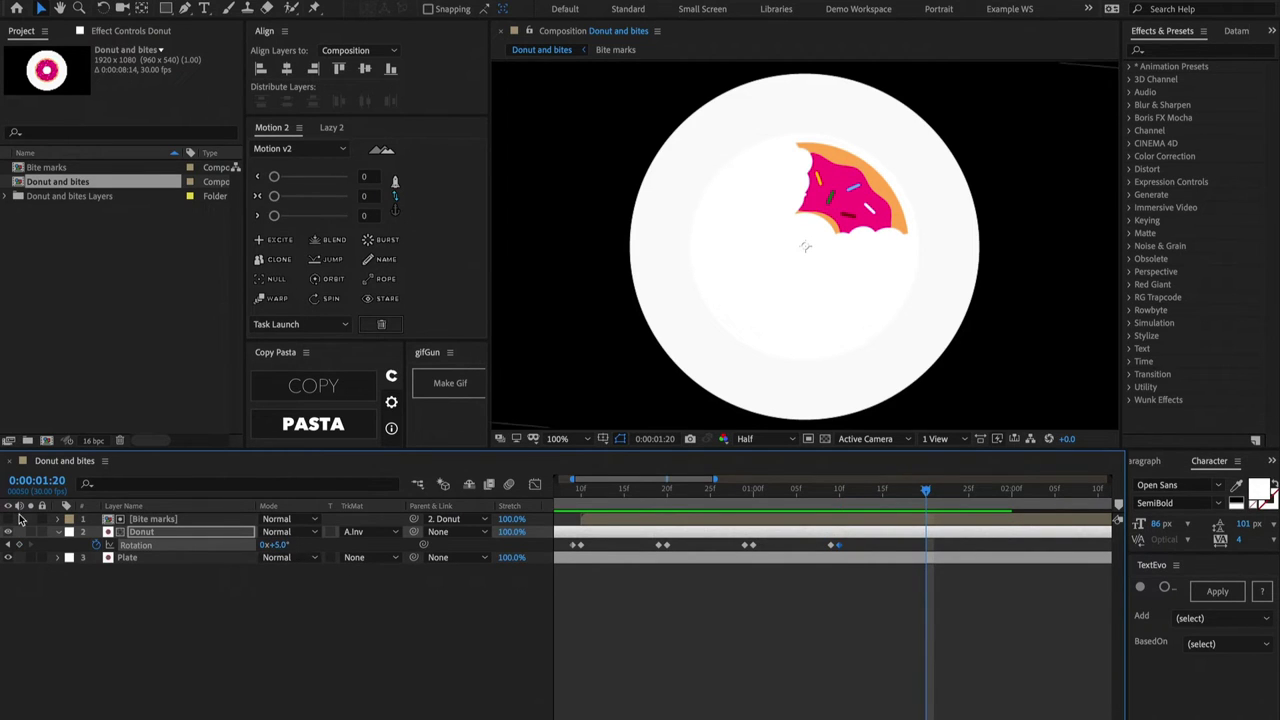
pyautogui.click(19, 546)
pyautogui.click(281, 545)
pyautogui.write('-2')
pyautogui.press('Return')
# Step: Review the donut's rotation from the first frame and scrub to 0:00:01:20
pyautogui.hotkey('shift', 'pagedown')
pyautogui.press('Home')
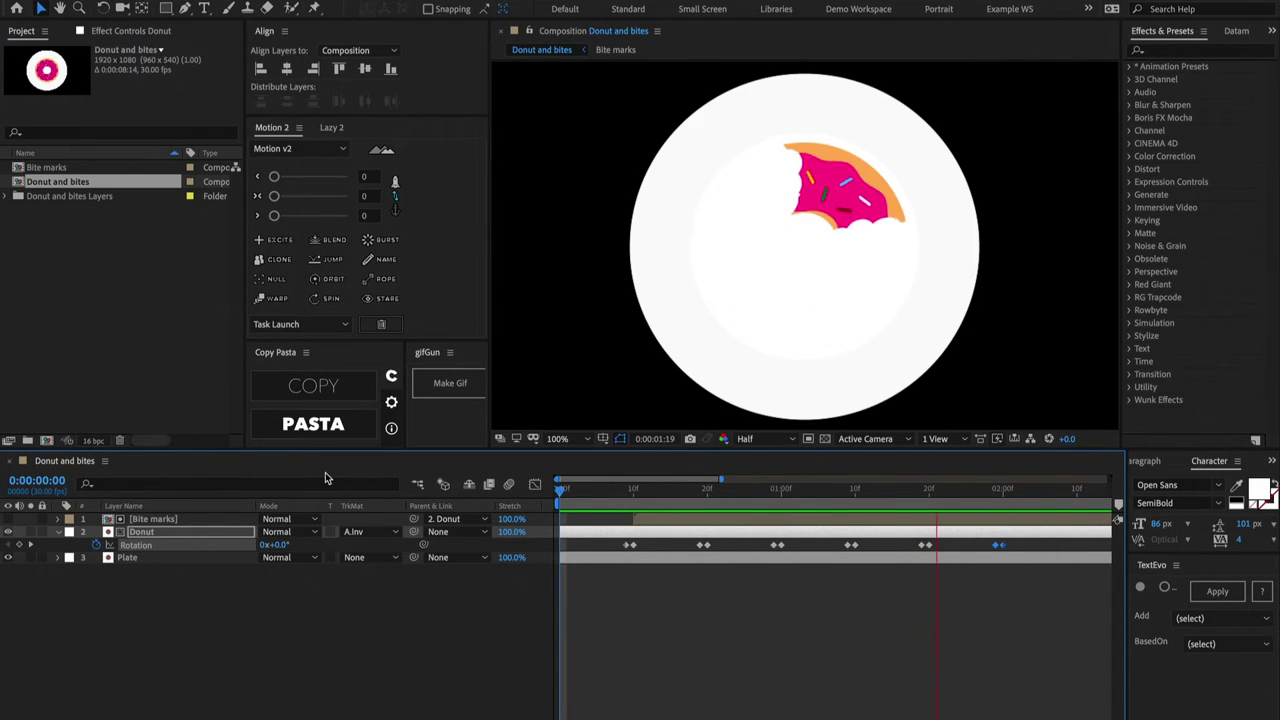
pyautogui.moveTo(648, 489); pyautogui.dragTo(928, 490)
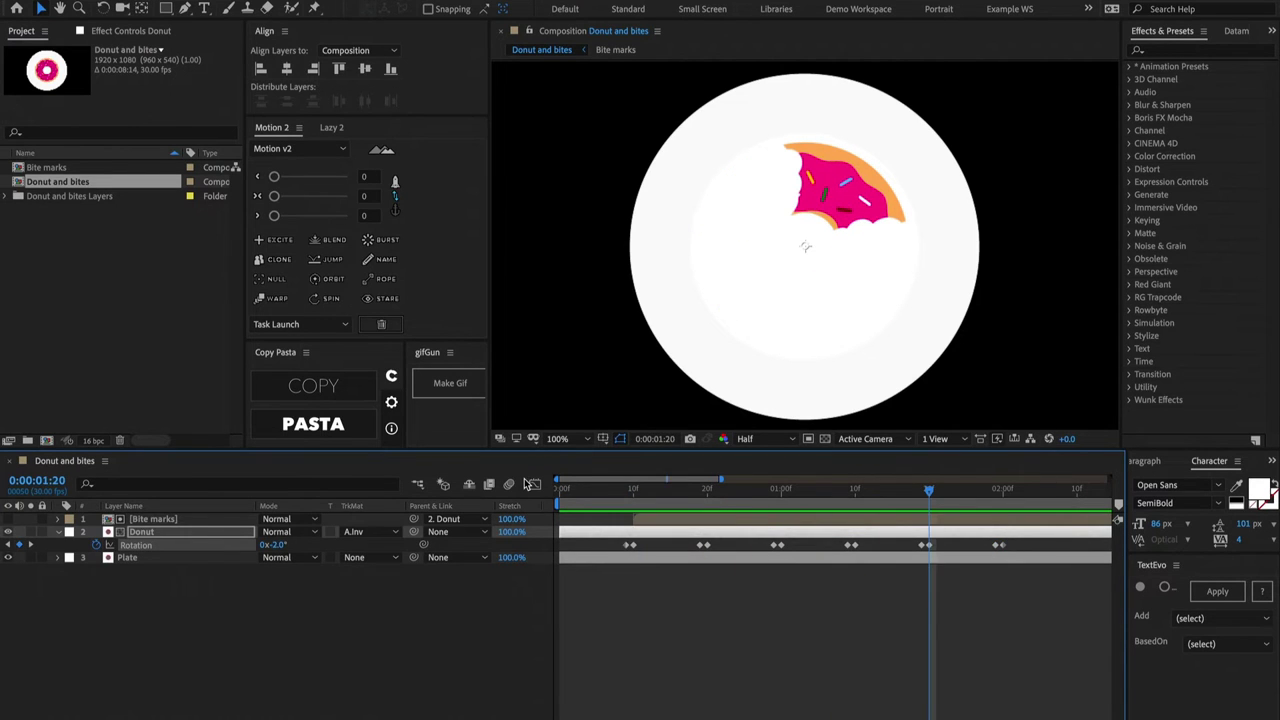
# Step: Scale down all of the Donut's Rotation keyframes in the value graph, bringing the rotation at 0:00:01:20 to -0.9°
pyautogui.click(534, 484)
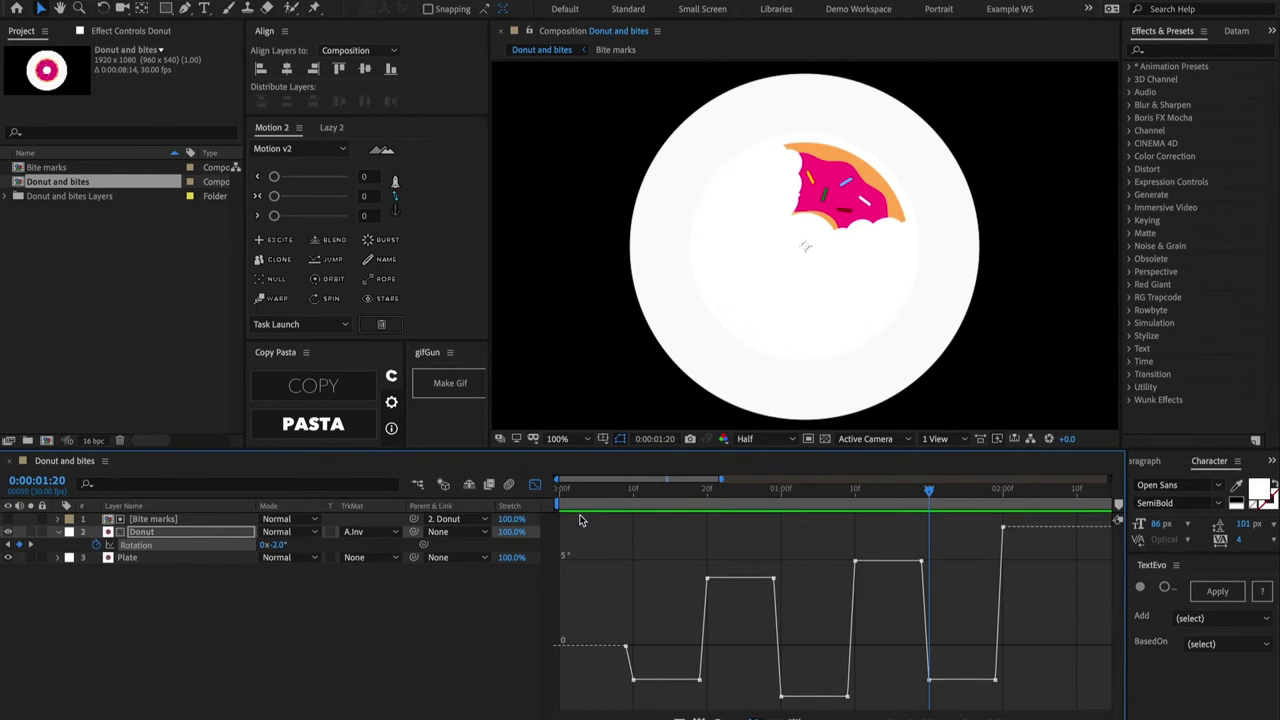
pyautogui.moveTo(605, 524); pyautogui.dragTo(1053, 688)
pyautogui.hotkey('ctrl', 'a')
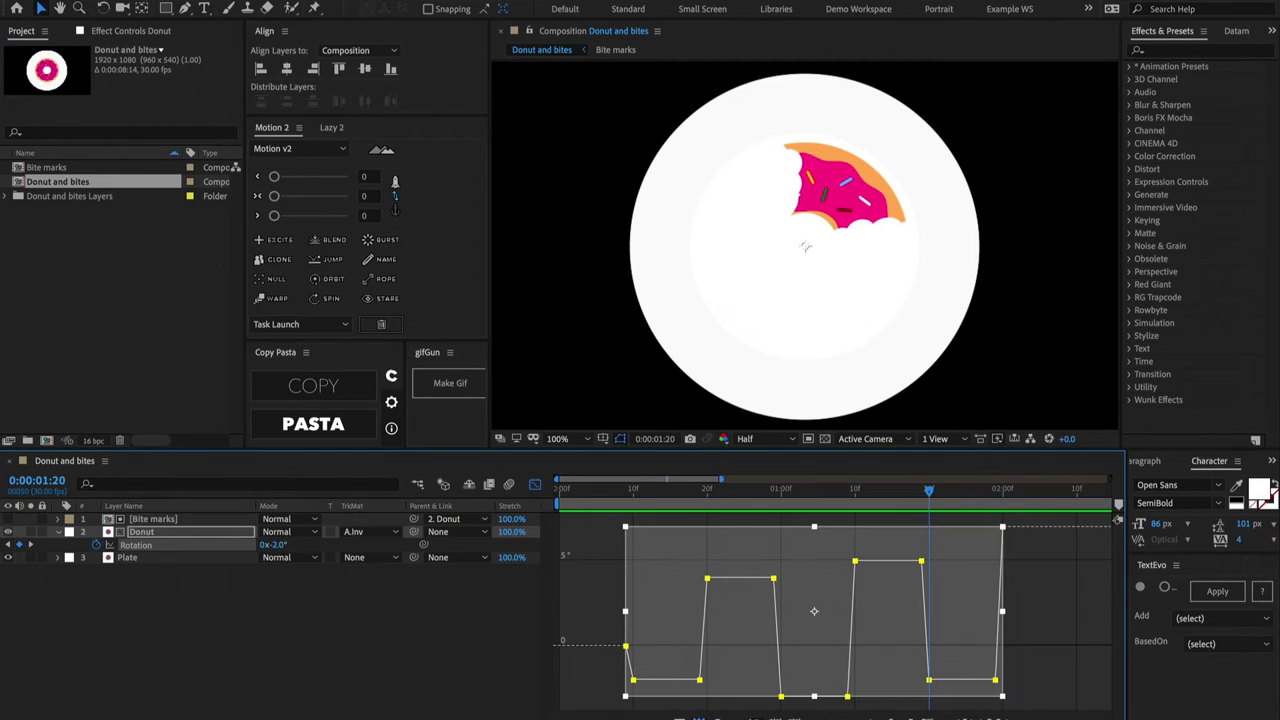
pyautogui.moveTo(814, 528); pyautogui.dragTo(817, 566)
pyautogui.moveTo(814, 700); pyautogui.dragTo(814, 678)
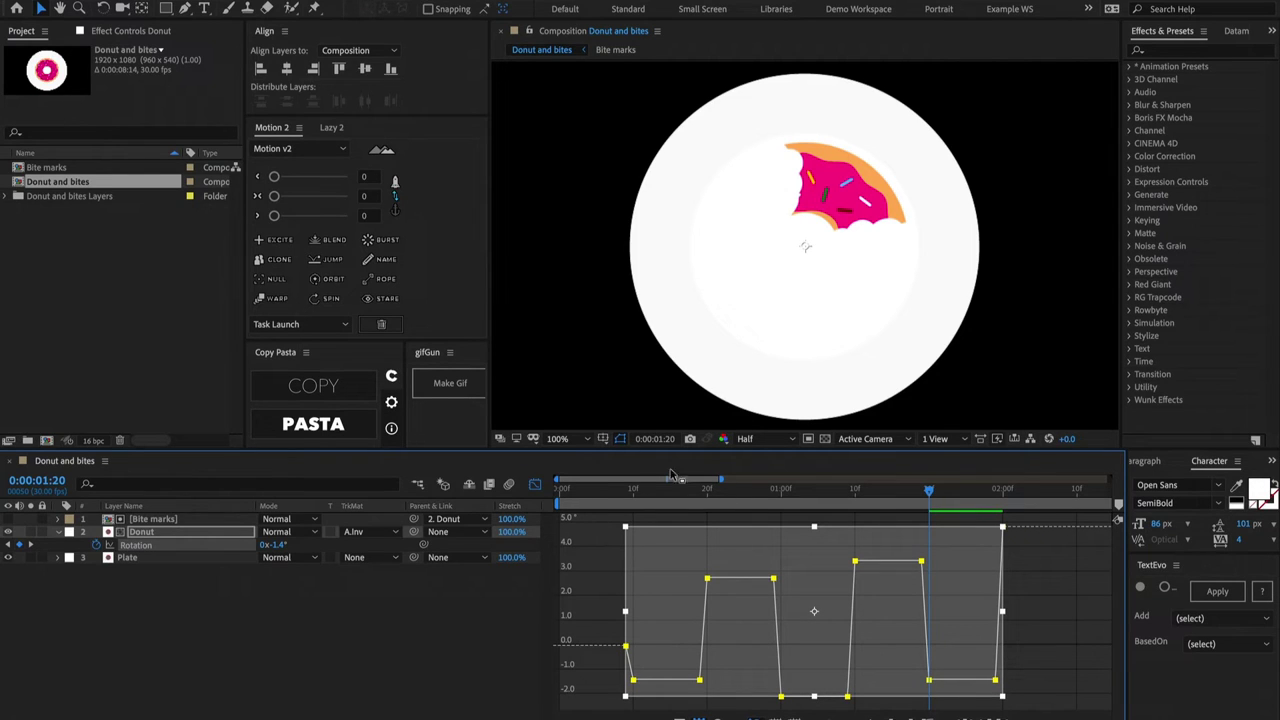
pyautogui.moveTo(815, 528); pyautogui.dragTo(815, 569)
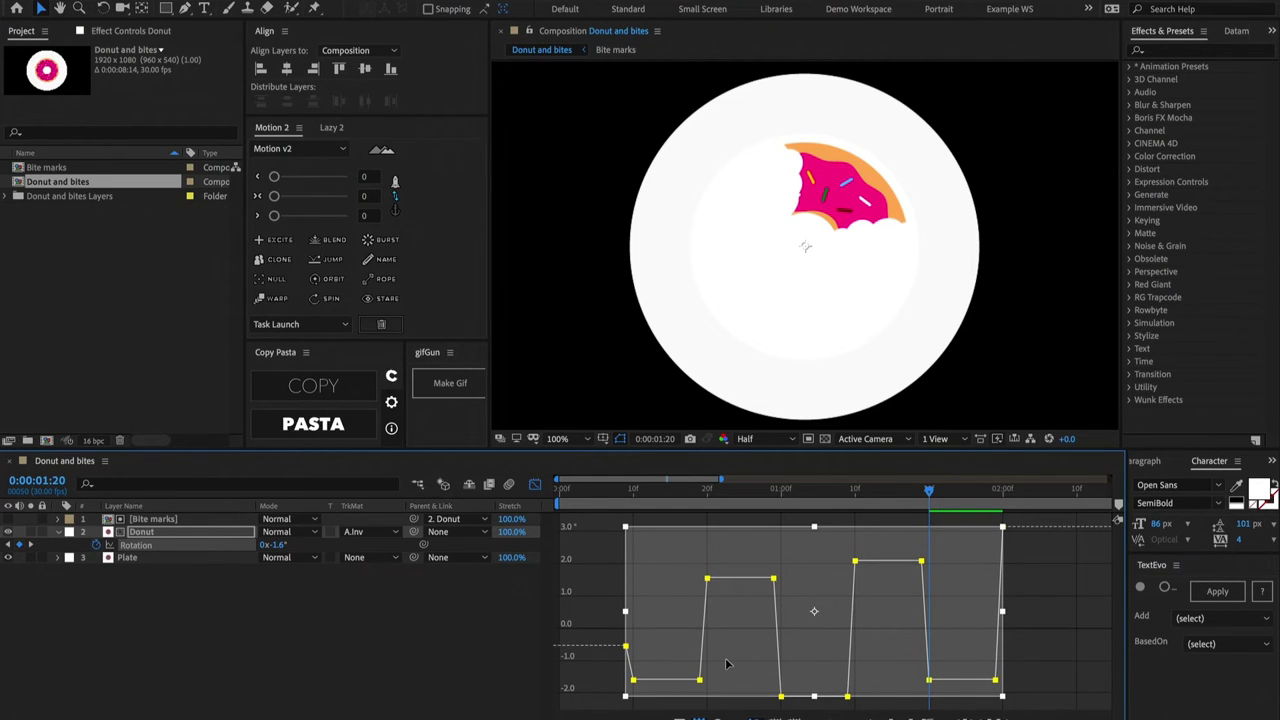
pyautogui.moveTo(815, 698); pyautogui.dragTo(815, 672)
pyautogui.click(535, 485)
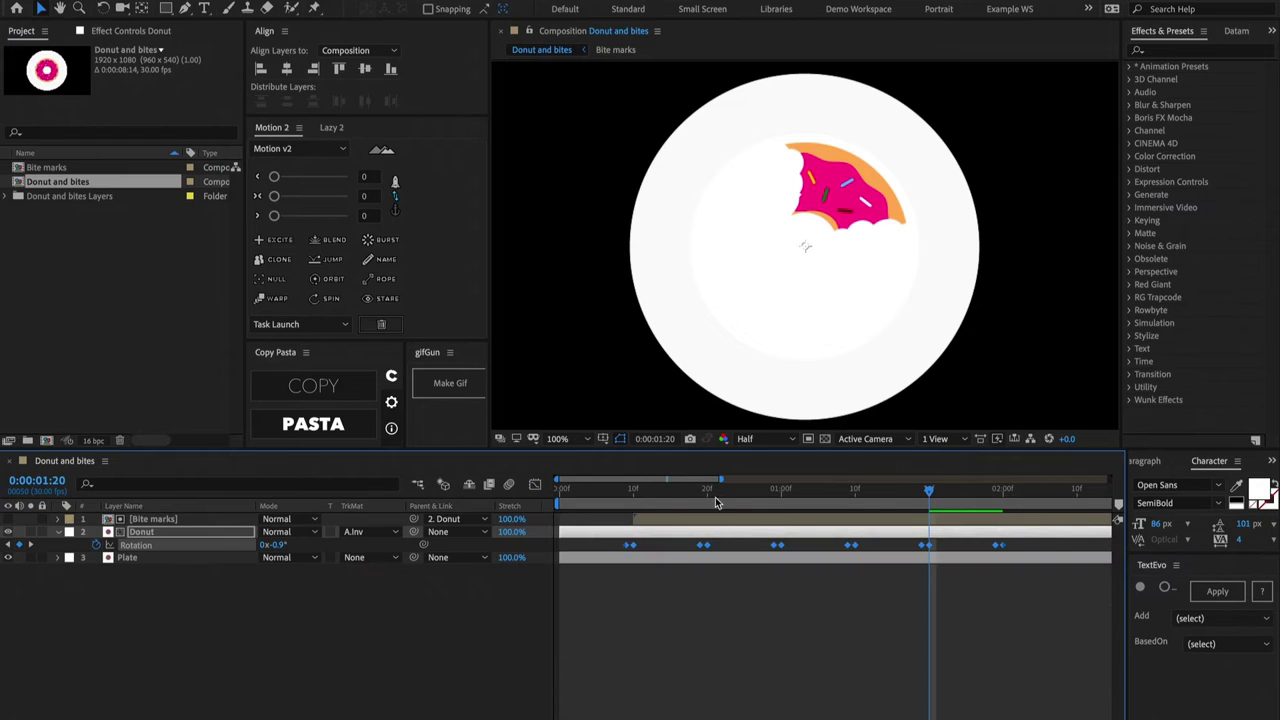
# Step: Preview the donut animation and examine the first bite up close around frames 8 to 10
pyautogui.press('space')
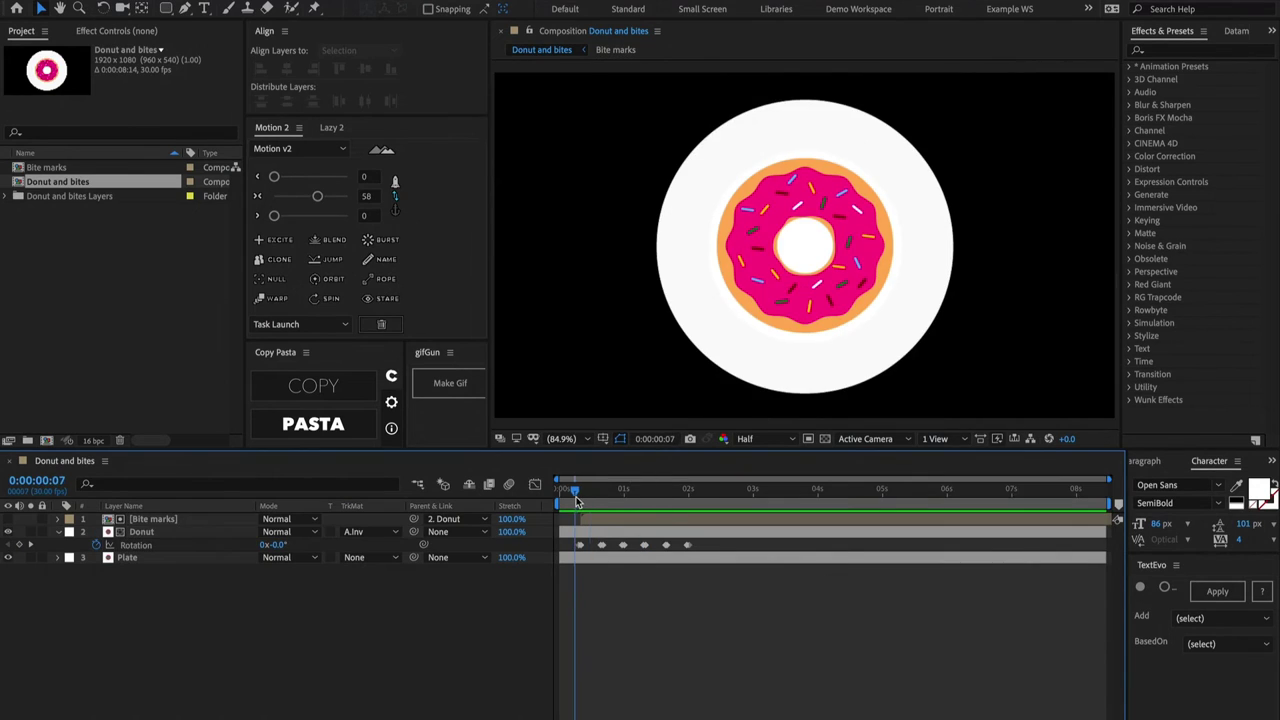
pyautogui.moveTo(600, 491); pyautogui.dragTo(577, 491)
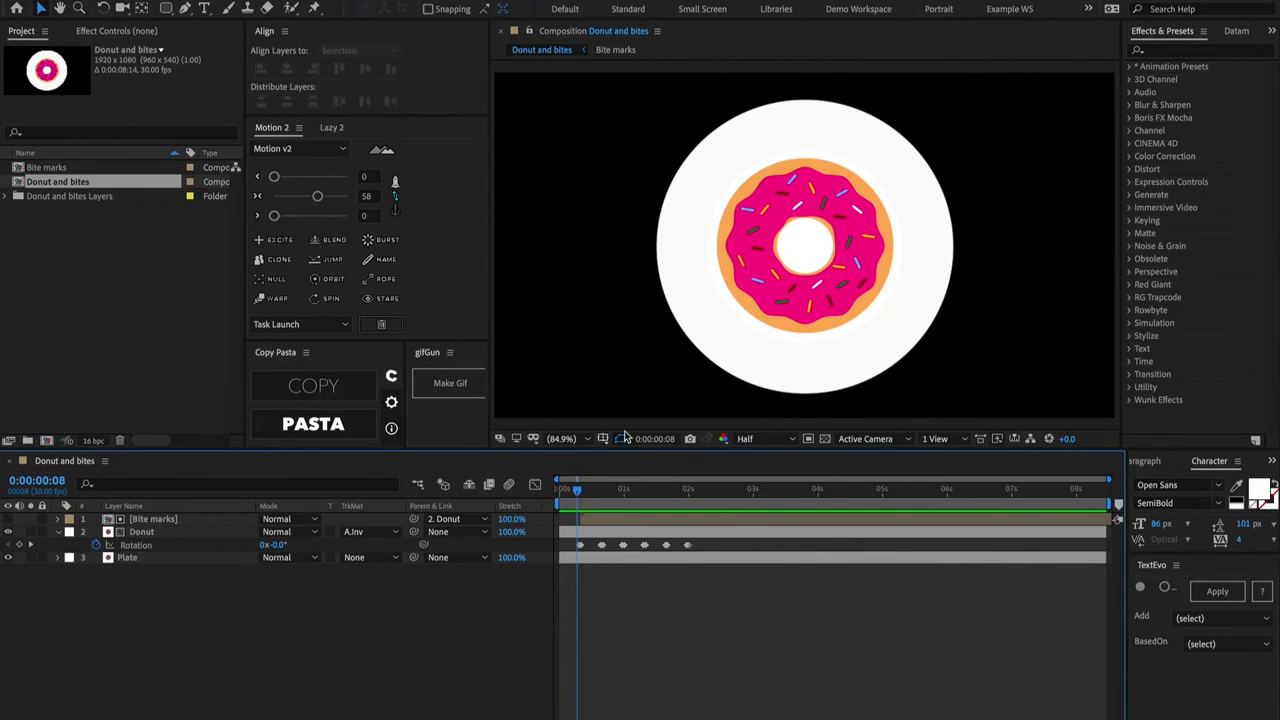
pyautogui.scroll(3, 766, 362)
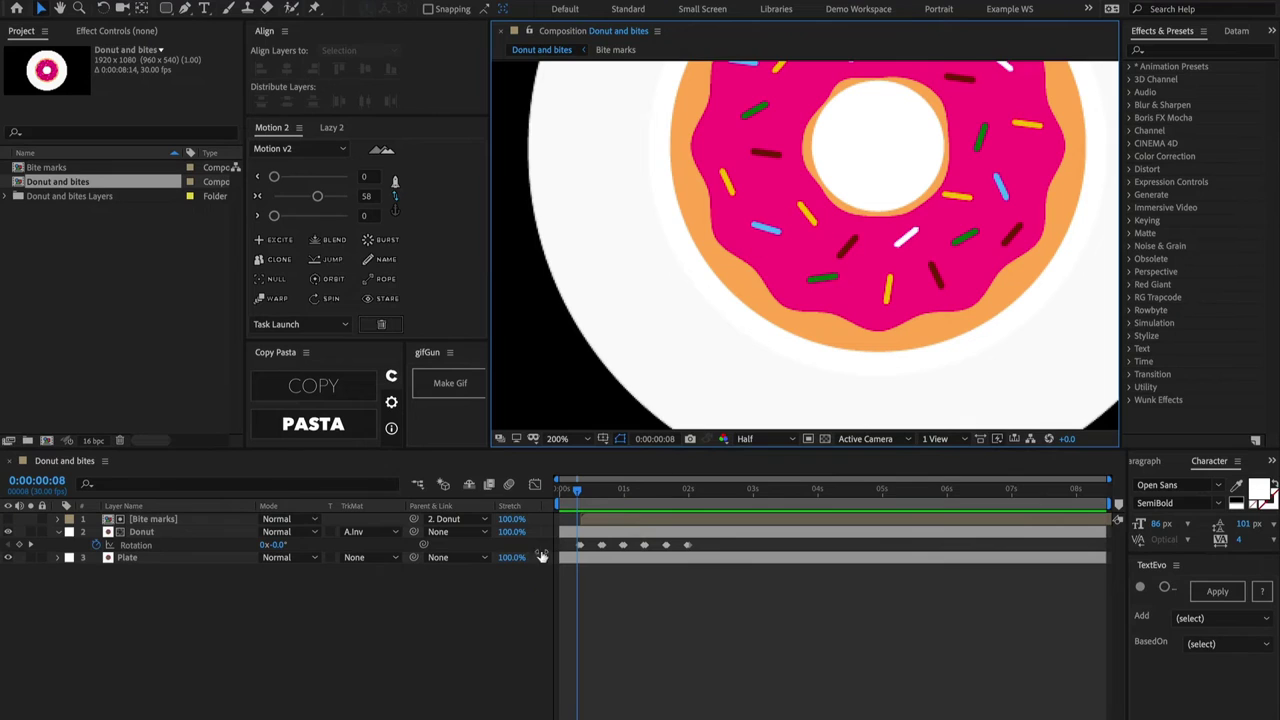
pyautogui.moveTo(577, 490); pyautogui.dragTo(584, 495)
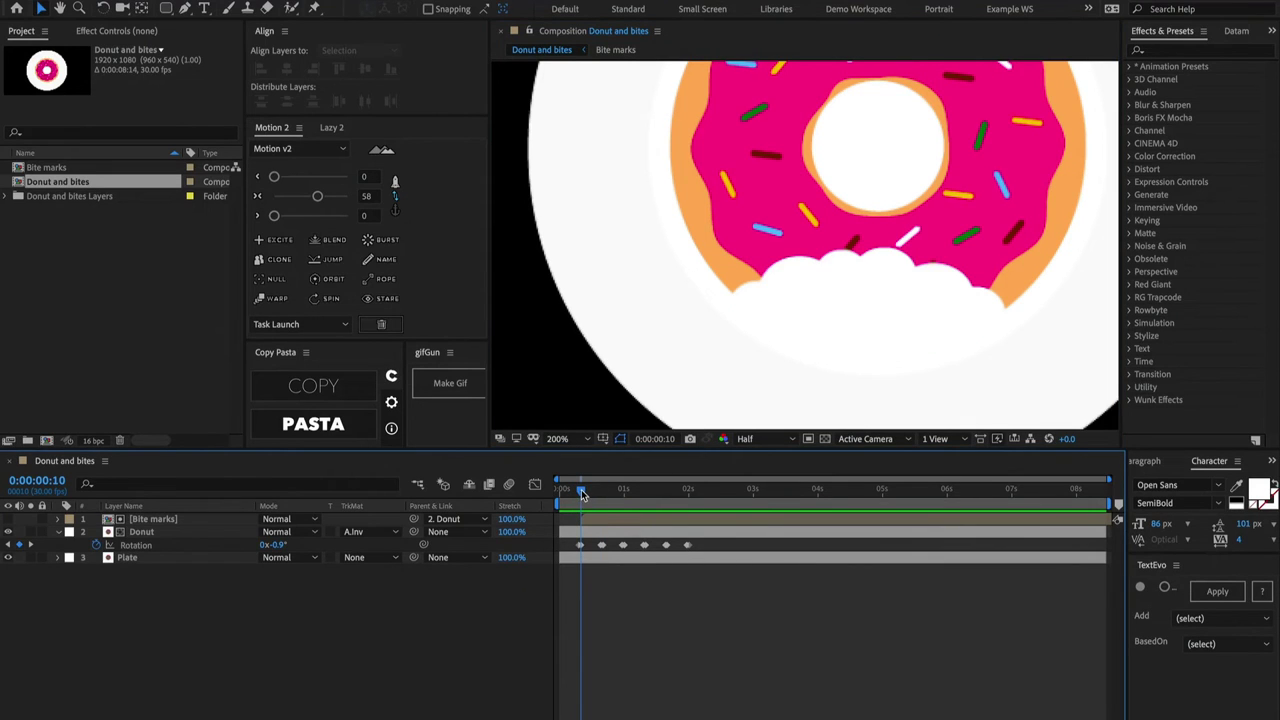
# Step: Draw four tiny brown ellipse crumbs on one new shape layer inside the first bite at 0:00:00:10
pyautogui.press('=')
pyautogui.press('=')
pyautogui.press('pageup')
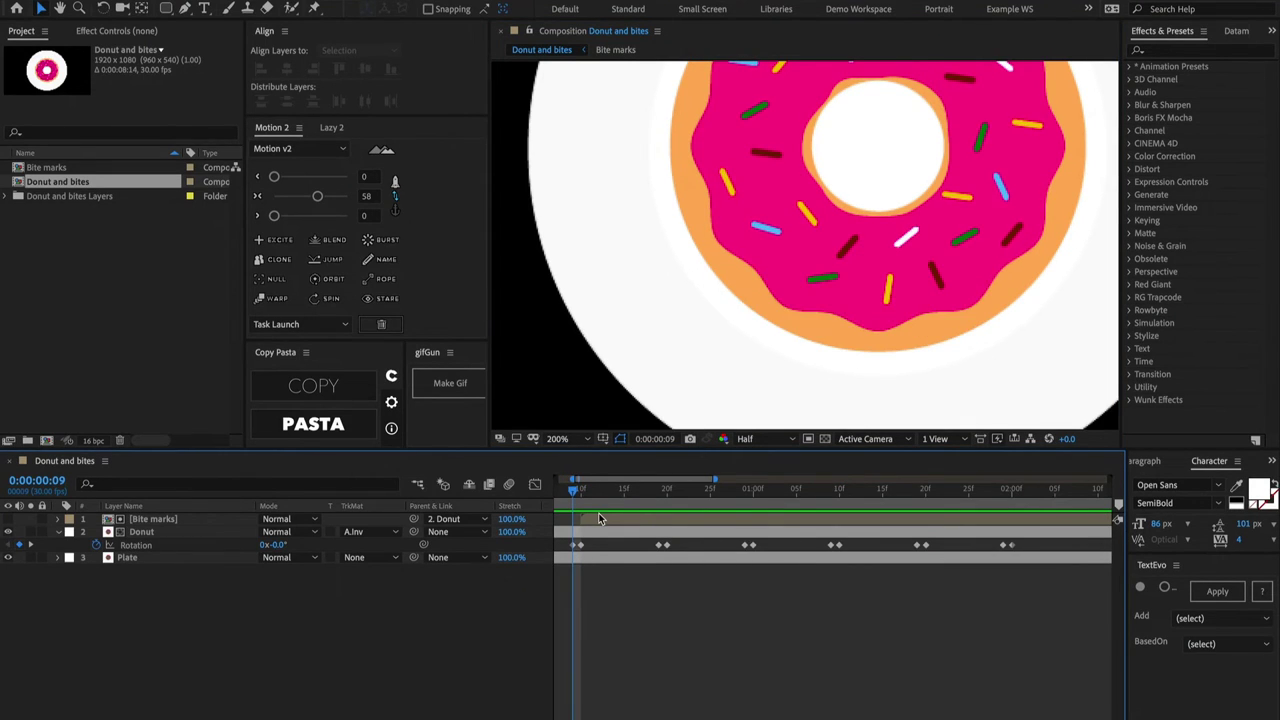
pyautogui.moveTo(654, 351); pyautogui.dragTo(609, 338)
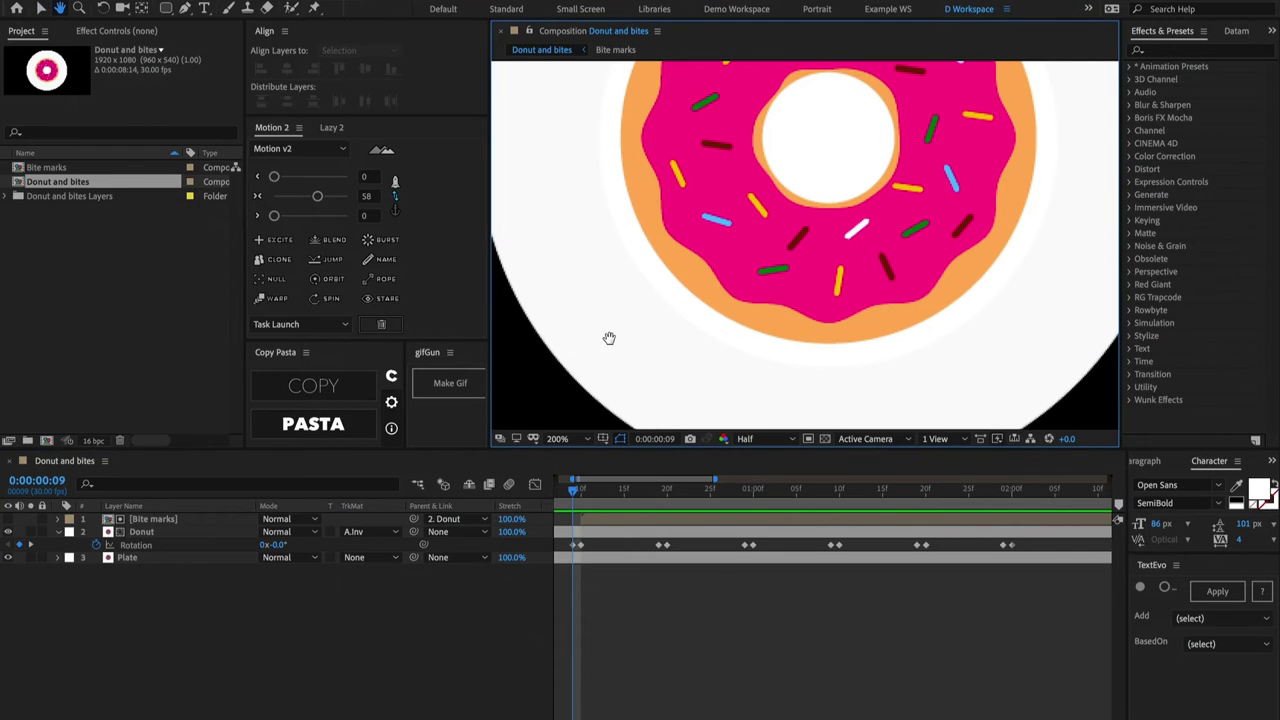
pyautogui.press('q')
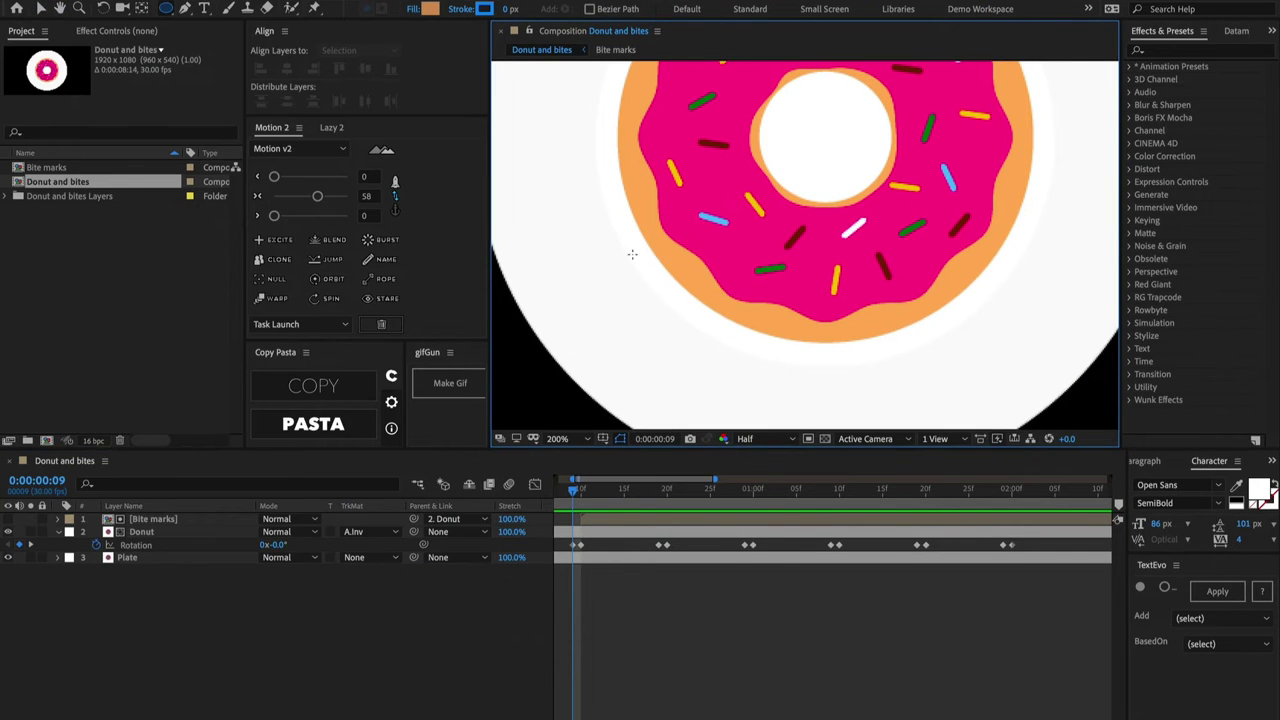
pyautogui.press('.')
pyautogui.press('pagedown')
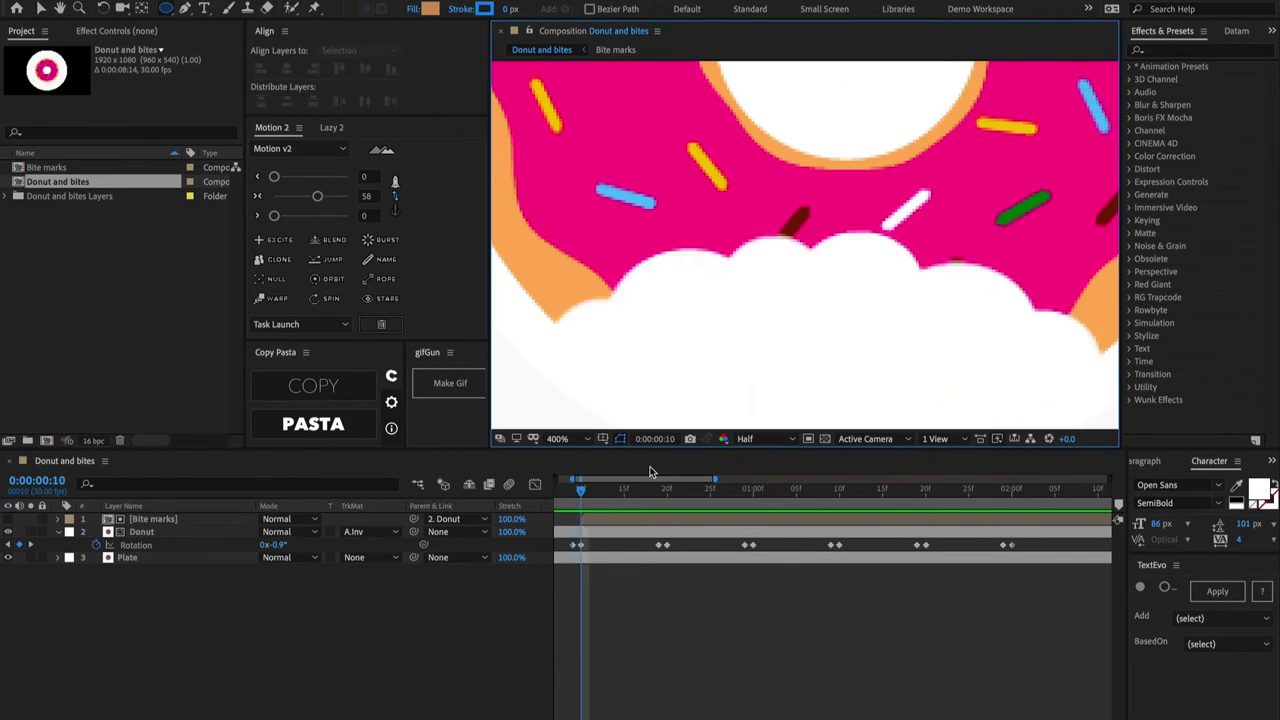
pyautogui.moveTo(657, 291)
pyautogui.mouseDown()
pyautogui.moveTo(667, 302)
pyautogui.moveTo(951, 131)
pyautogui.mouseUp()
pyautogui.press('.')
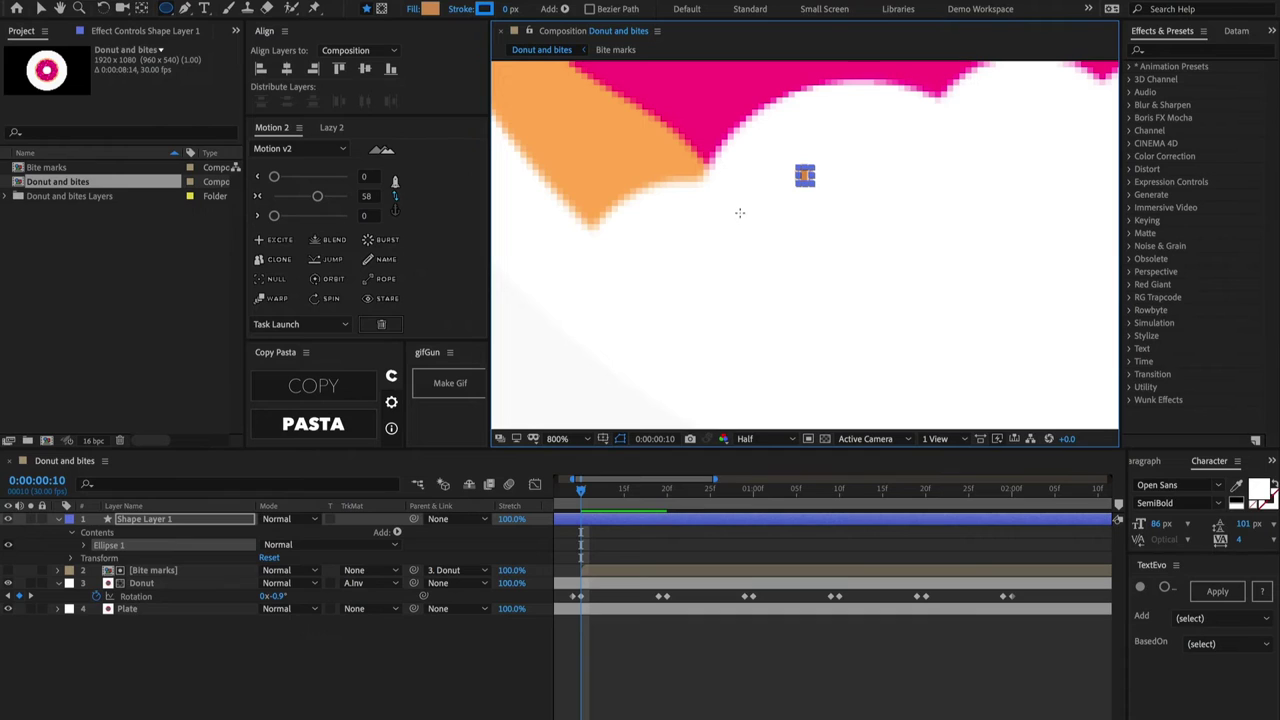
pyautogui.moveTo(736, 201); pyautogui.dragTo(757, 209)
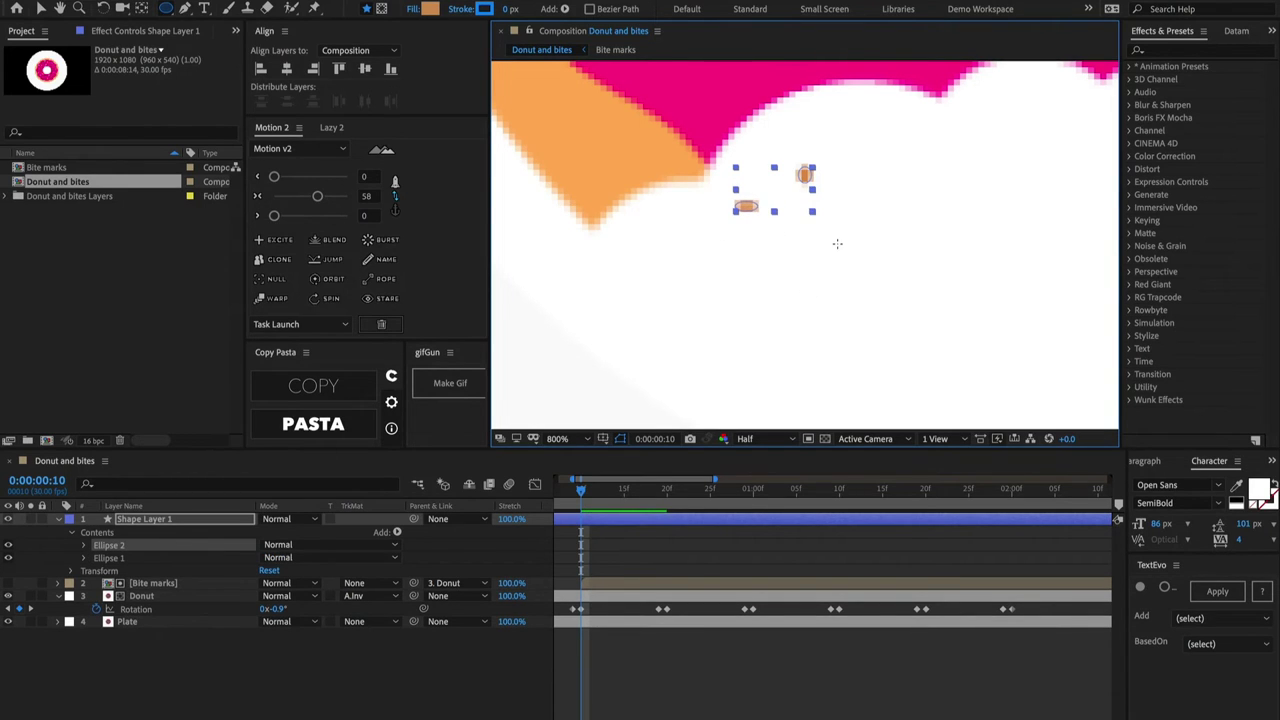
pyautogui.moveTo(797, 193)
pyautogui.mouseDown()
pyautogui.moveTo(828, 228)
pyautogui.moveTo(813, 218)
pyautogui.mouseUp()
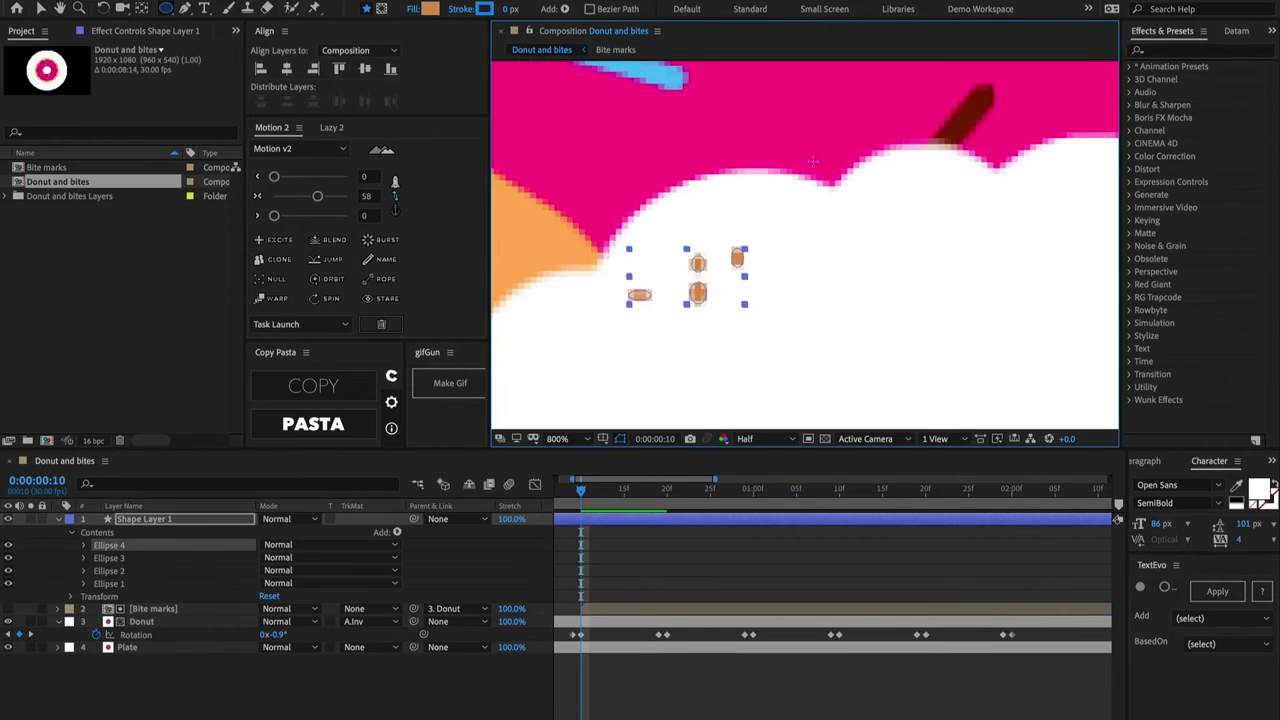
# Step: Add a tall, thin rounded rectangle to the crumb shape layer as a sprinkle beside the ellipses
pyautogui.press(',')
pyautogui.scroll(2, 771, 258)
pyautogui.click(166, 8)
pyautogui.click(240, 24)
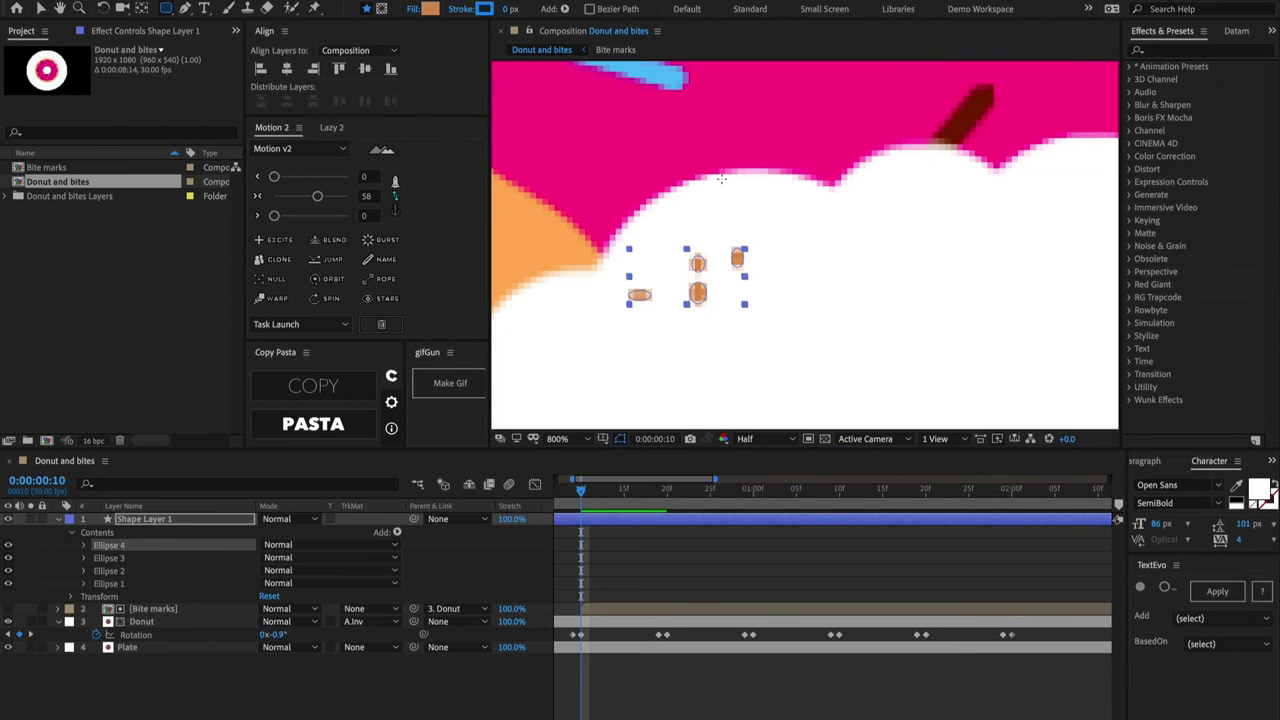
pyautogui.moveTo(783, 218); pyautogui.dragTo(798, 332)
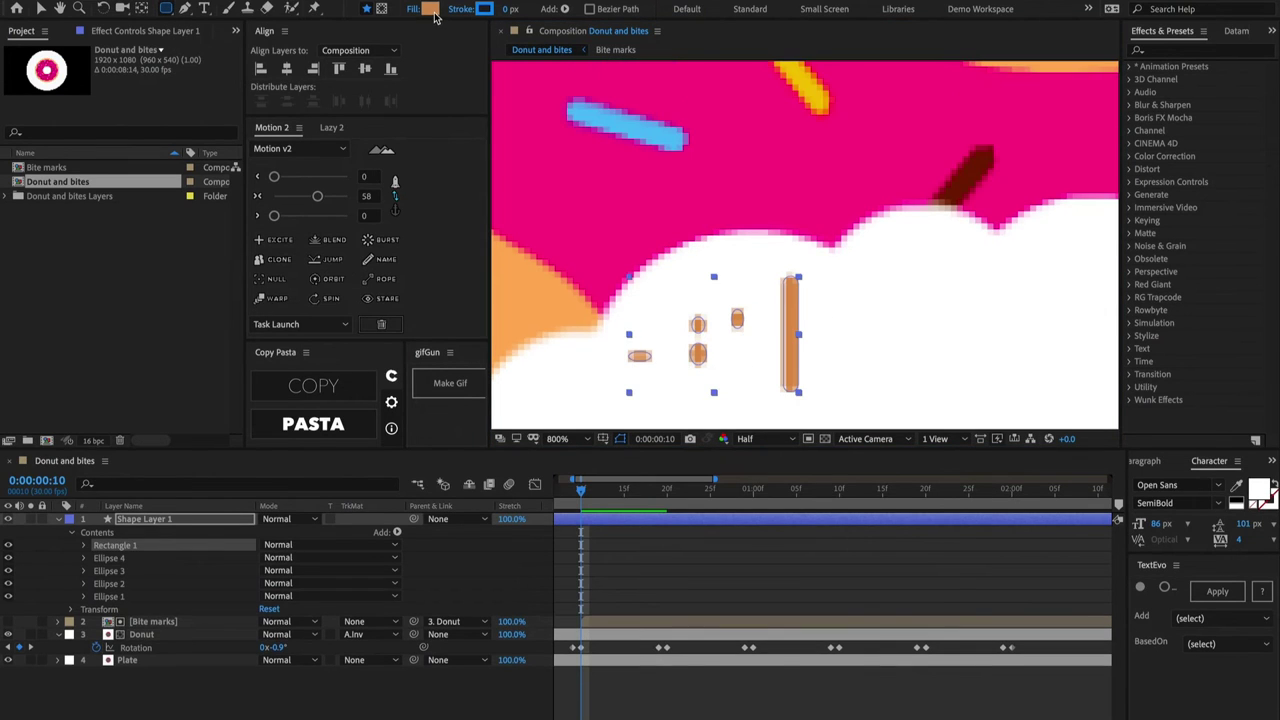
# Step: Fill the rounded-rectangle sprinkle with the light blue 6EBEF2 sampled from the donut's blue sprinkle
pyautogui.click(430, 9)
pyautogui.click(322, 162)
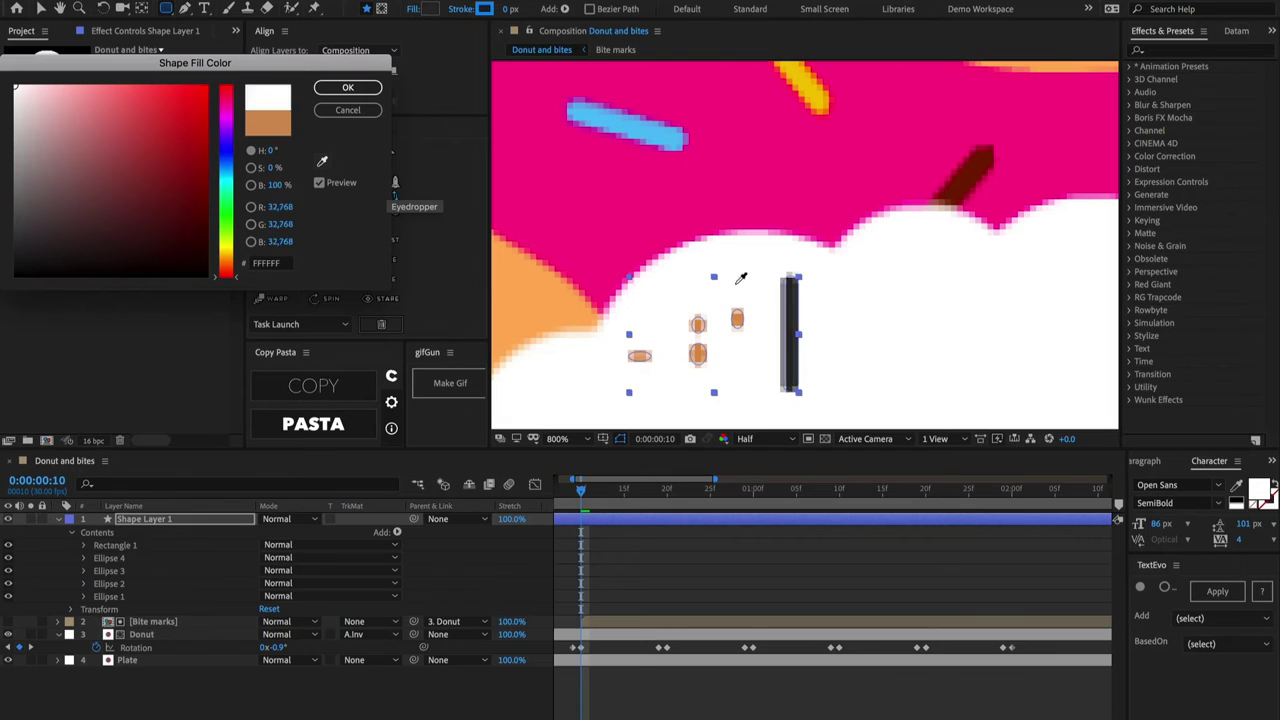
pyautogui.click(643, 120)
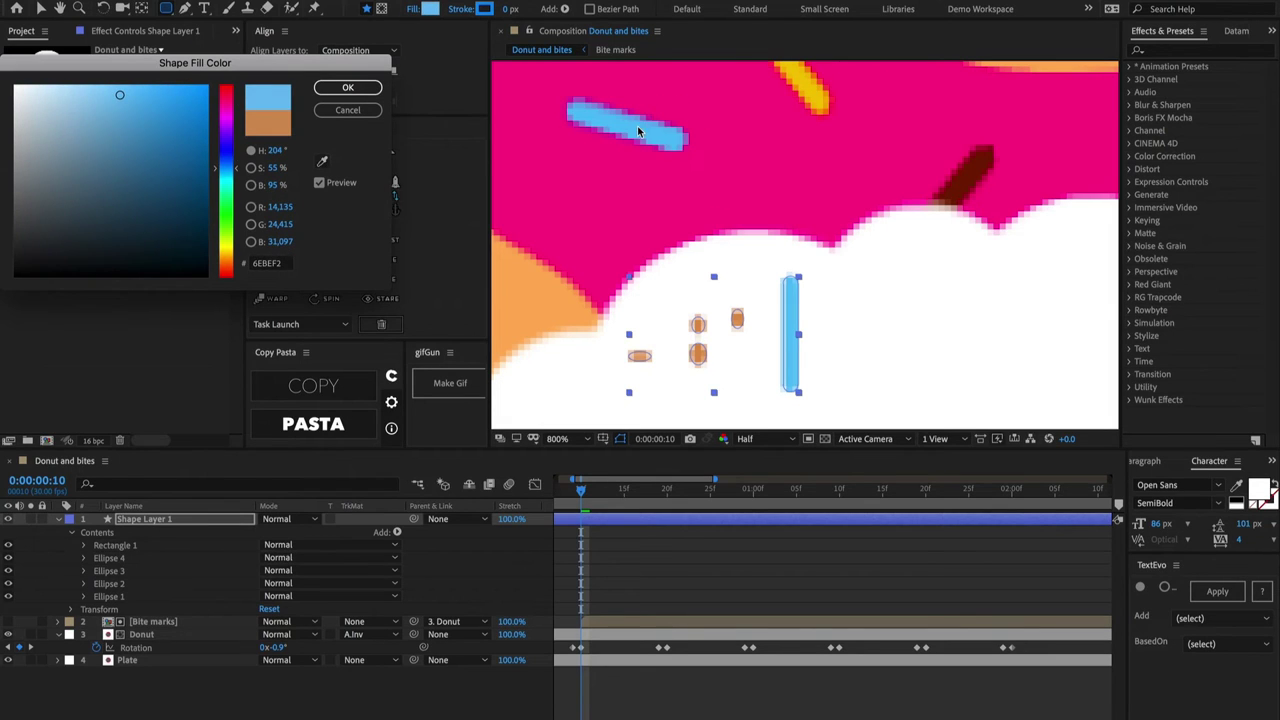
pyautogui.click(369, 88)
# Step: Recolour Ellipse 3 and Ellipse 1 with the light orange FFB469 sampled from the donut's dough edge
pyautogui.click(117, 571)
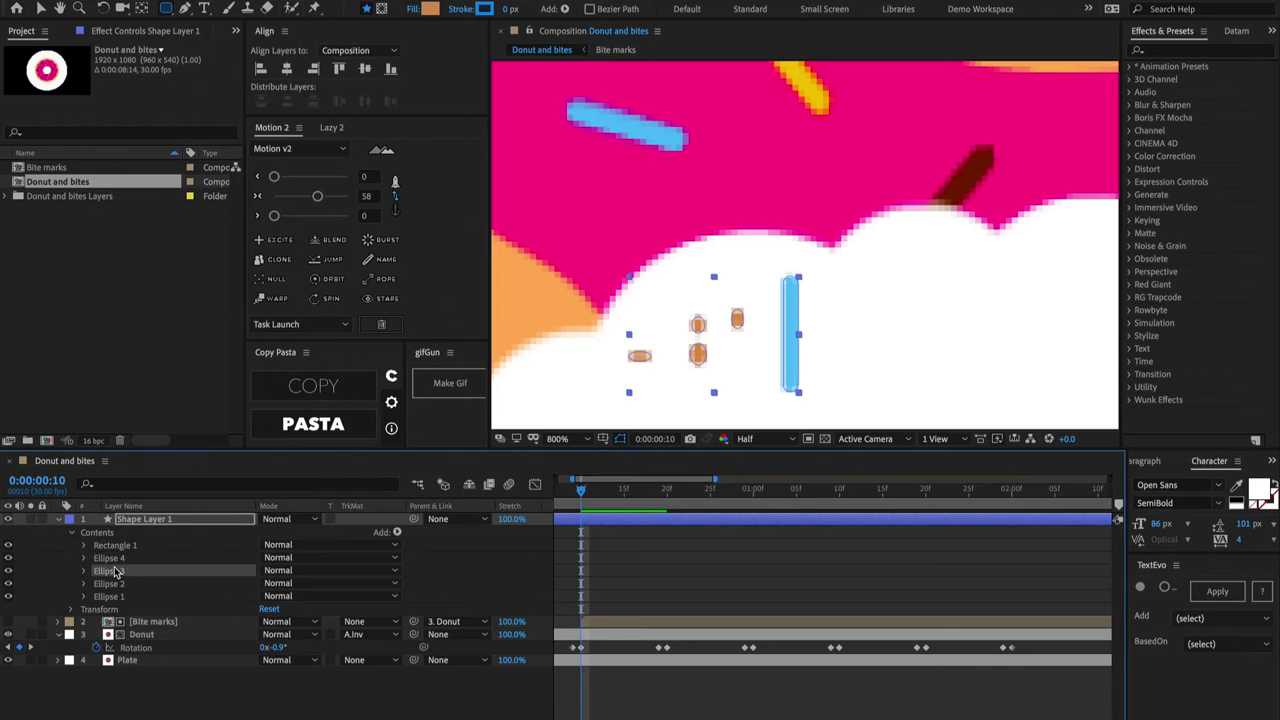
pyautogui.keyDown('ctrl'); pyautogui.click(117, 596); pyautogui.keyUp('ctrl')
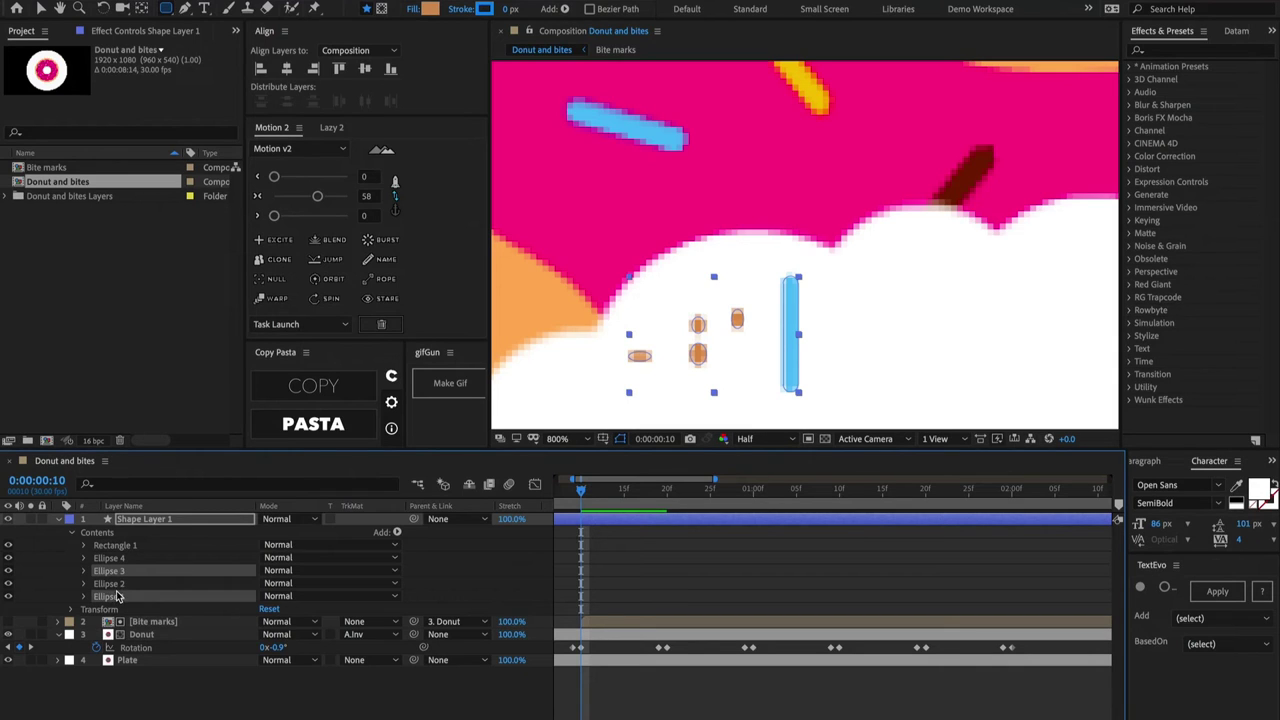
pyautogui.click(430, 9)
pyautogui.click(322, 161)
pyautogui.click(539, 295)
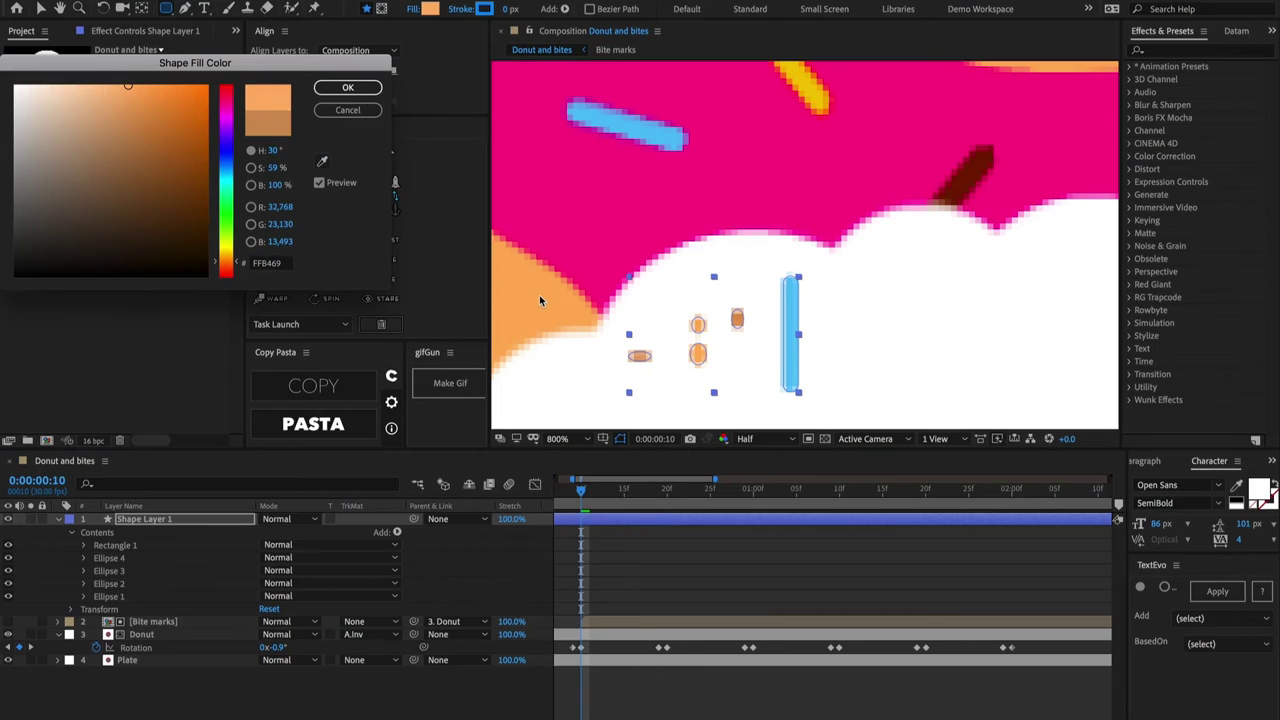
pyautogui.click(350, 87)
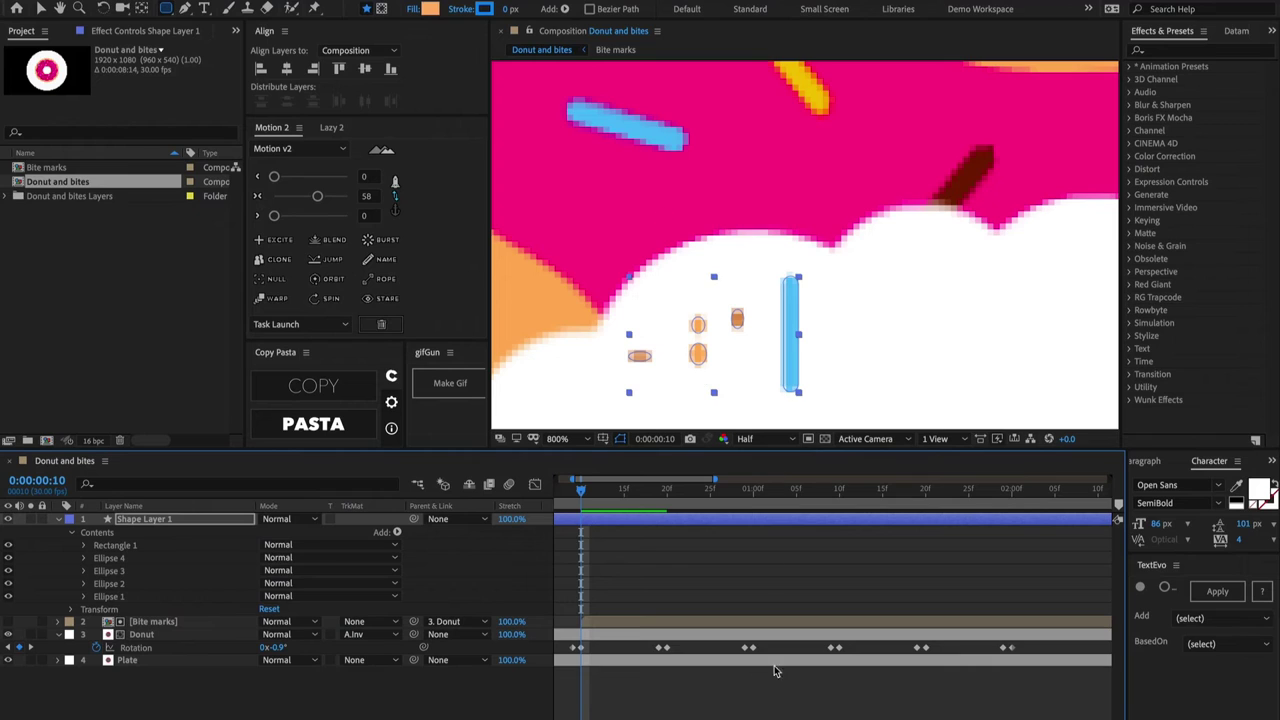
# Step: Keyframe the Position of Rectangle 1 and all four ellipses at 0:00:00:10 and 0:00:00:15, showing only the keyframed properties
pyautogui.click(607, 548)
pyautogui.click(601, 521)
pyautogui.click(146, 547)
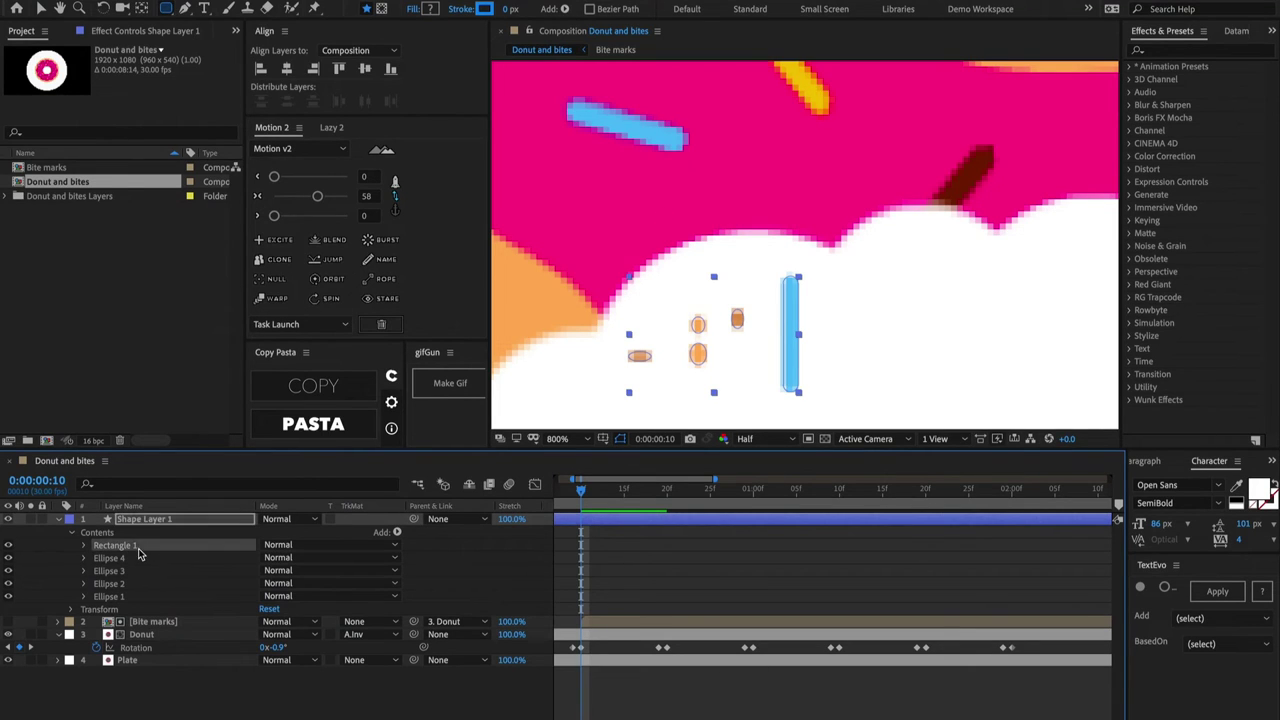
pyautogui.keyDown('shift'); pyautogui.click(115, 596); pyautogui.keyUp('shift')
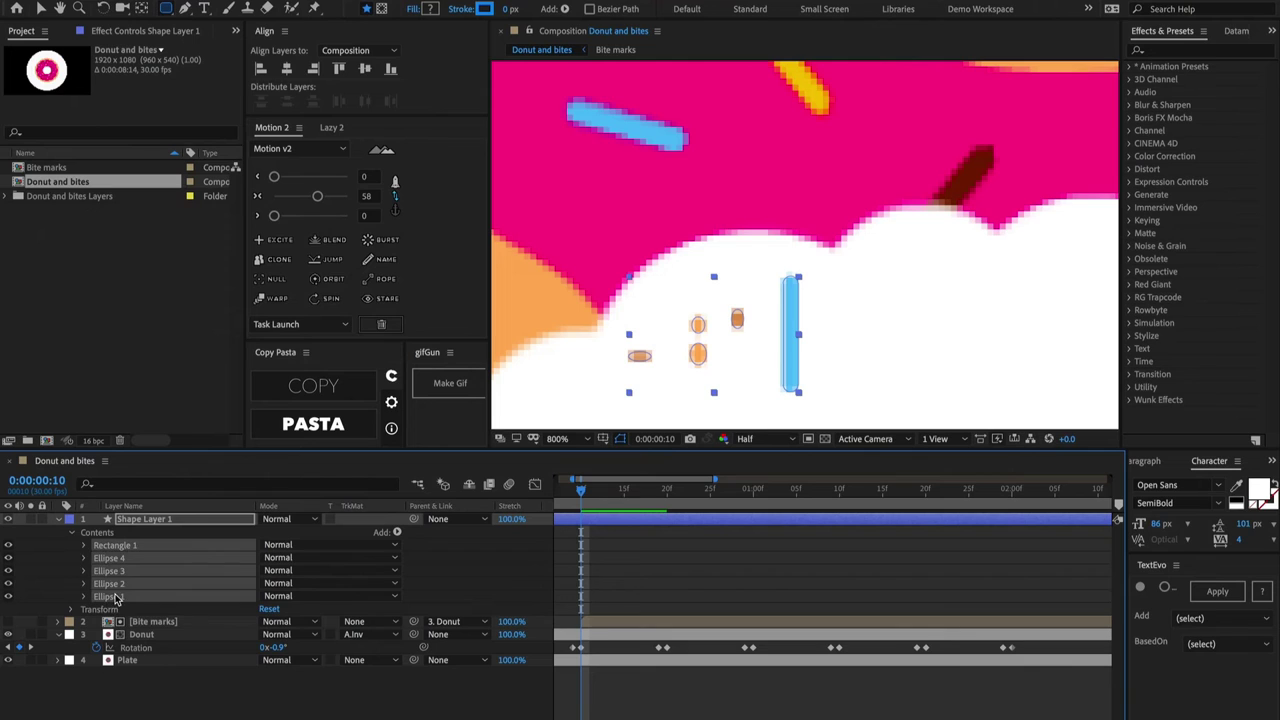
pyautogui.click(85, 546)
pyautogui.click(97, 597)
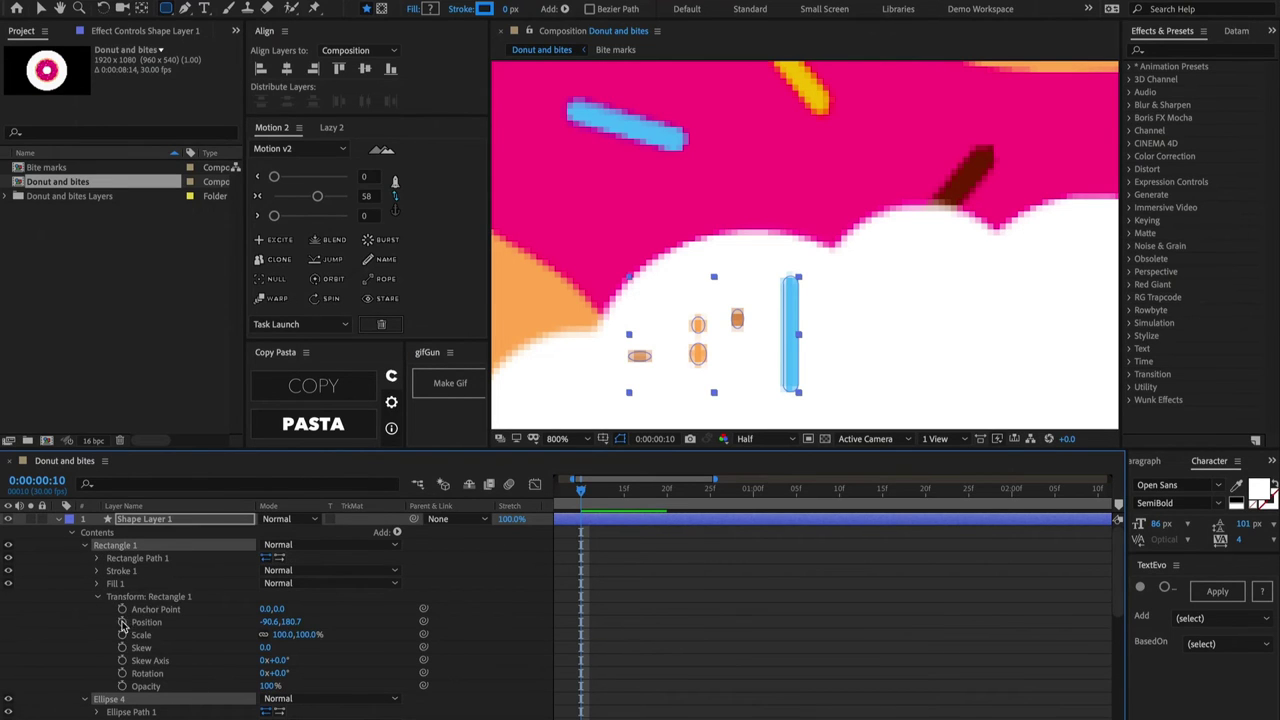
pyautogui.click(122, 622)
pyautogui.press('u')
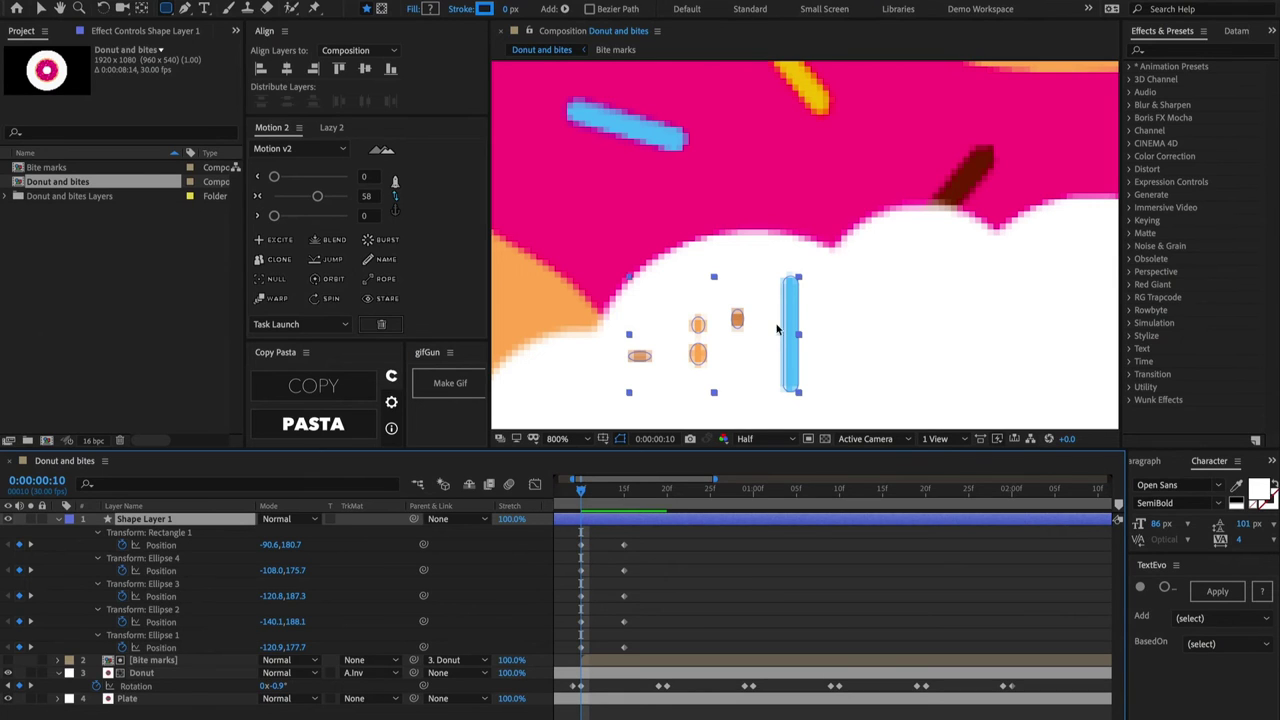
# Step: At 0:00:00:10, spread out the sprinkle and Ellipses 4, 3 and 2, placing the sprinkle at about -77.2, 164.2
pyautogui.press('v')
pyautogui.click(160, 546)
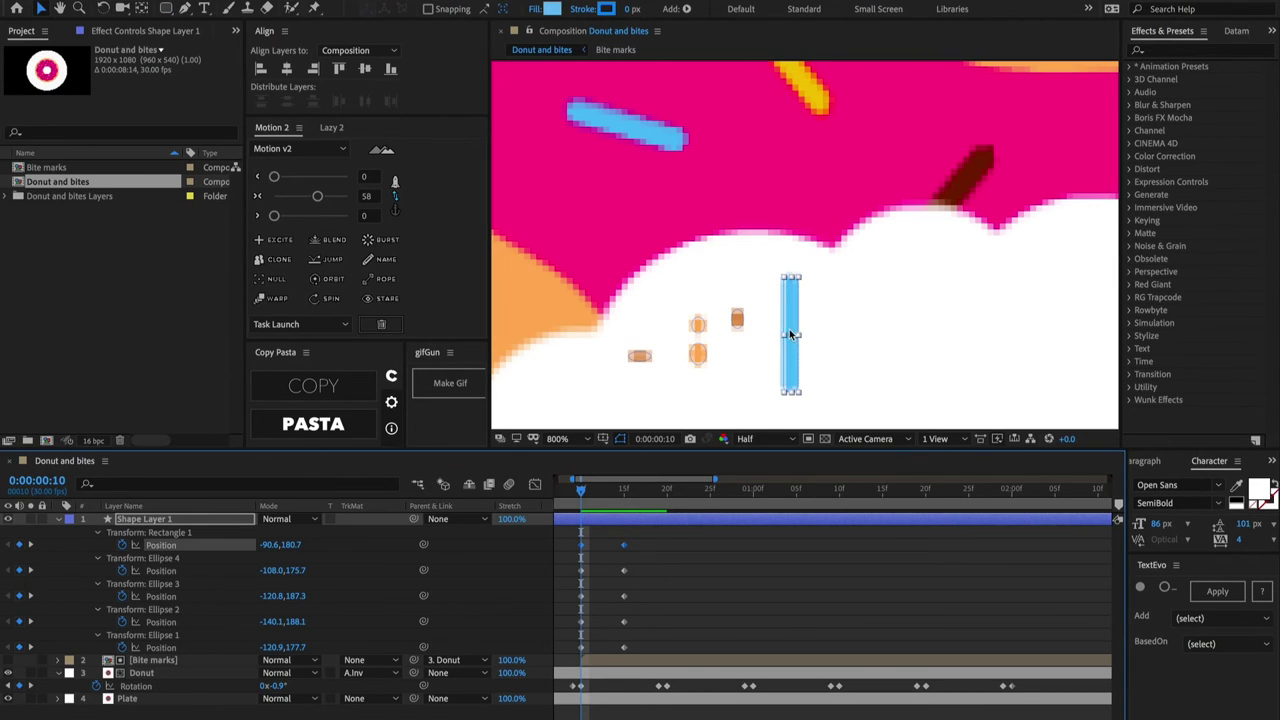
pyautogui.moveTo(791, 335); pyautogui.dragTo(832, 286)
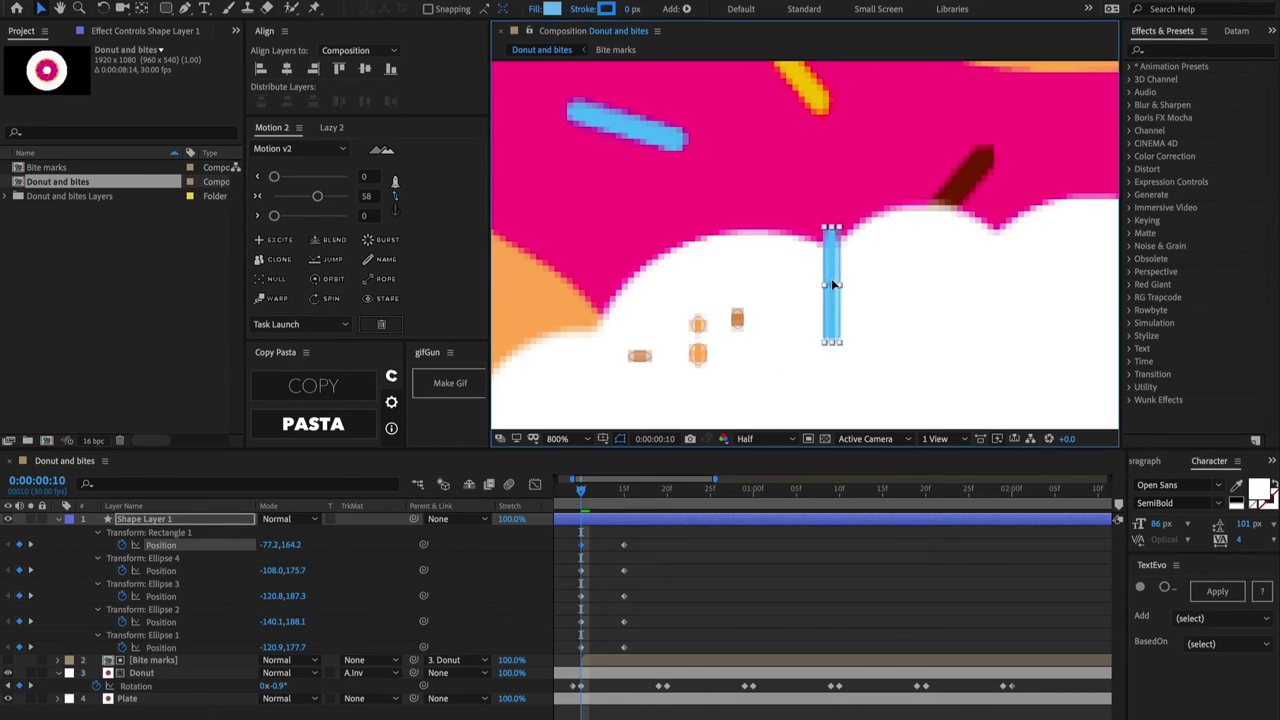
pyautogui.click(162, 571)
pyautogui.moveTo(739, 323); pyautogui.dragTo(738, 262)
pyautogui.click(161, 596)
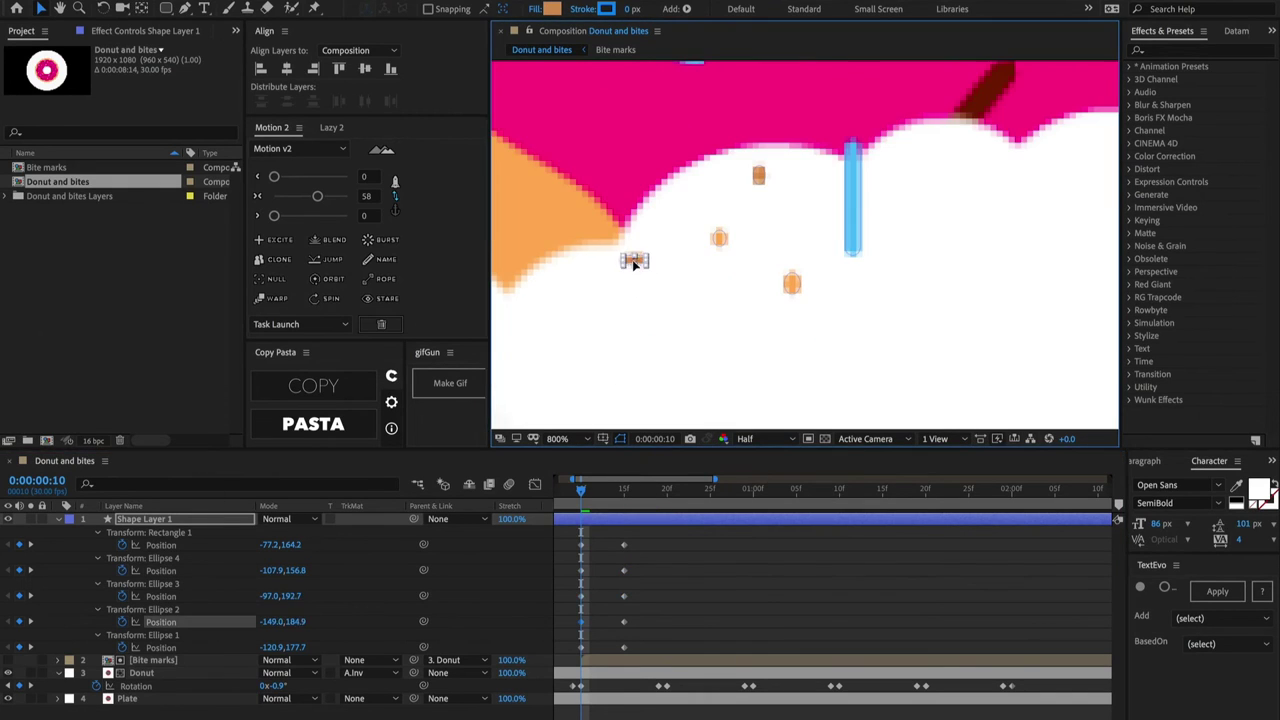
pyautogui.moveTo(634, 264); pyautogui.dragTo(595, 287)
# Step: At 0:00:00:15, move the blue sprinkle's Position to about -87, 183
pyautogui.moveTo(606, 489); pyautogui.dragTo(624, 489)
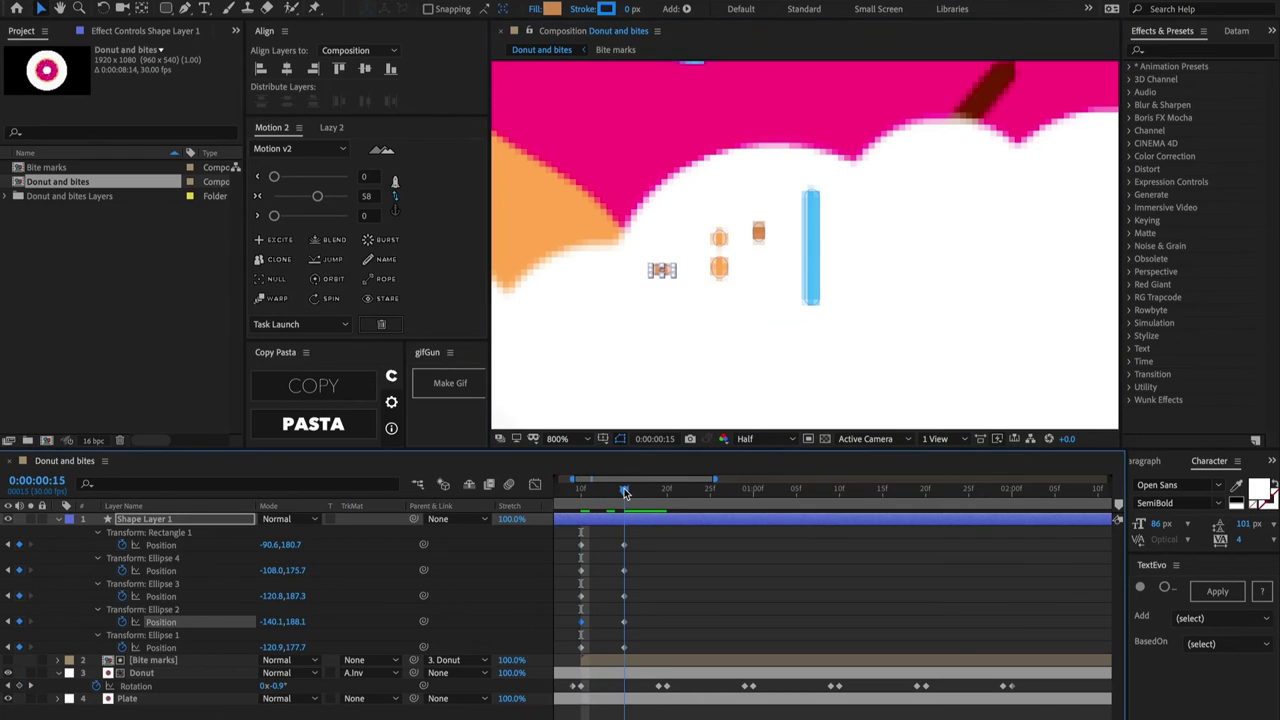
pyautogui.moveTo(617, 544); pyautogui.dragTo(640, 652)
pyautogui.click(727, 490)
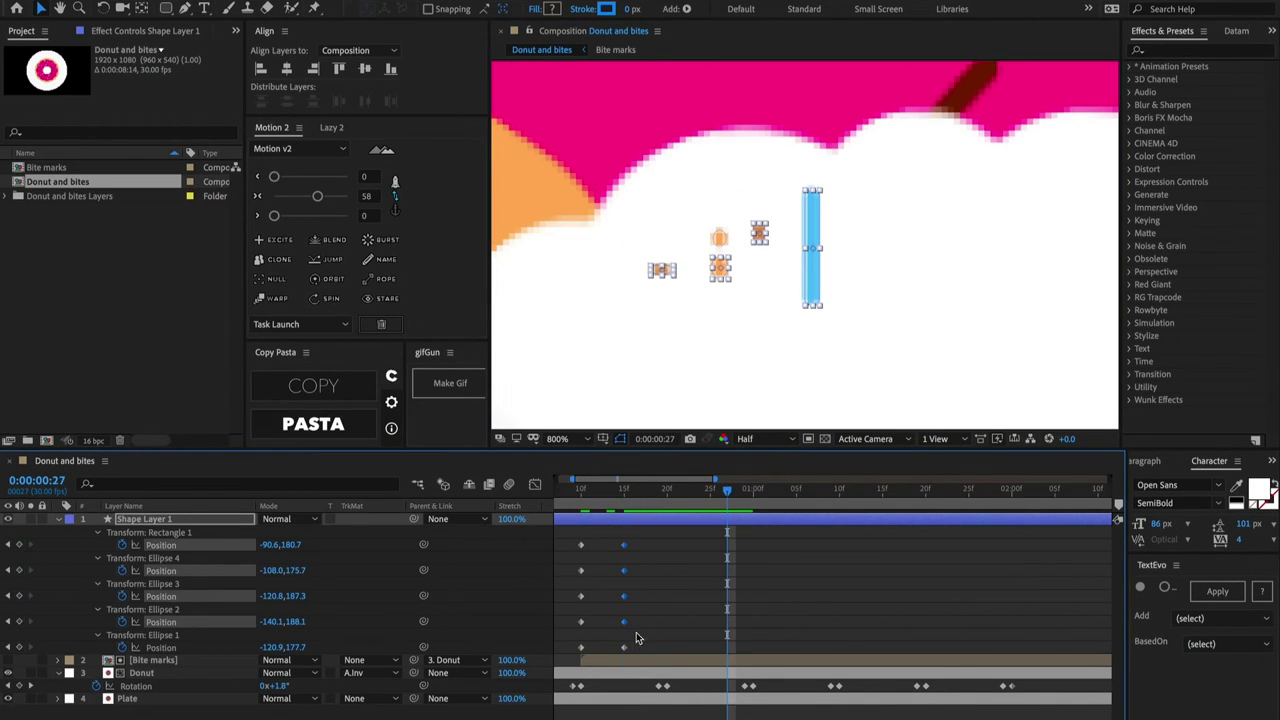
pyautogui.click(626, 491)
pyautogui.click(624, 545)
pyautogui.moveTo(812, 240); pyautogui.dragTo(823, 248)
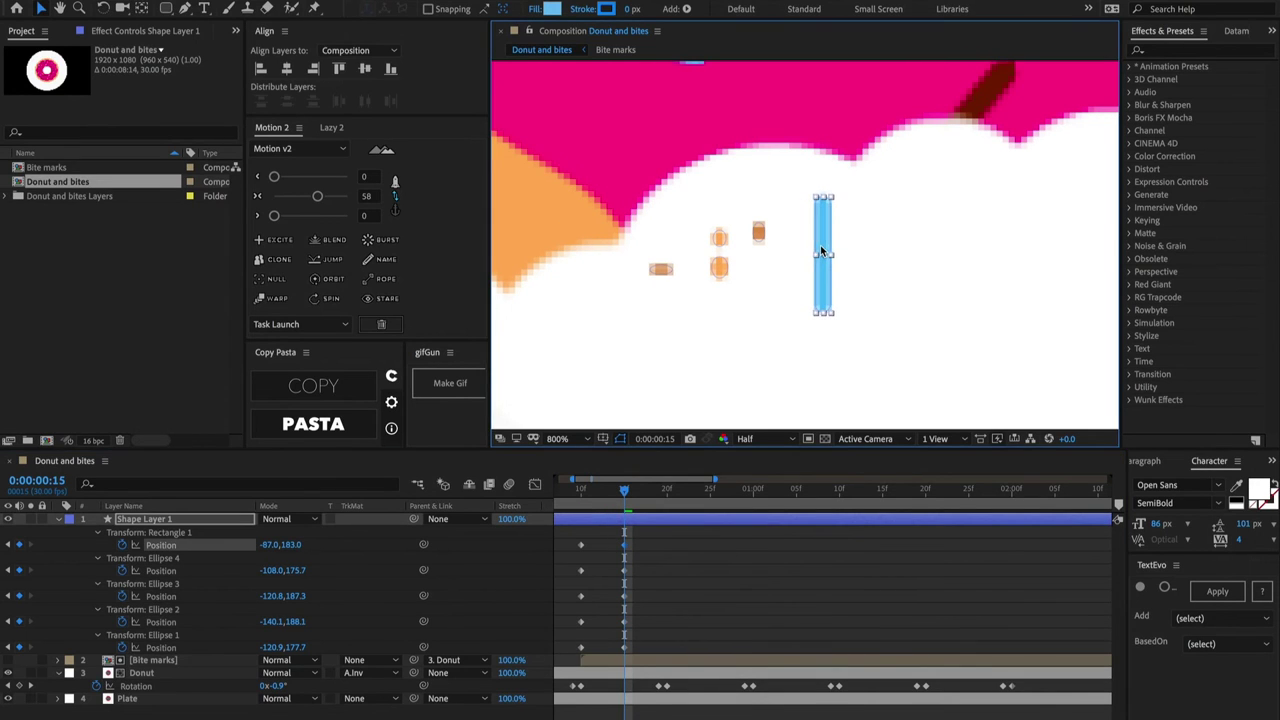
# Step: Animate the sprinkle's Rotation with a 0° keyframe at 0:00:00:10 and 34° at 0:00:00:15
pyautogui.click(98, 532)
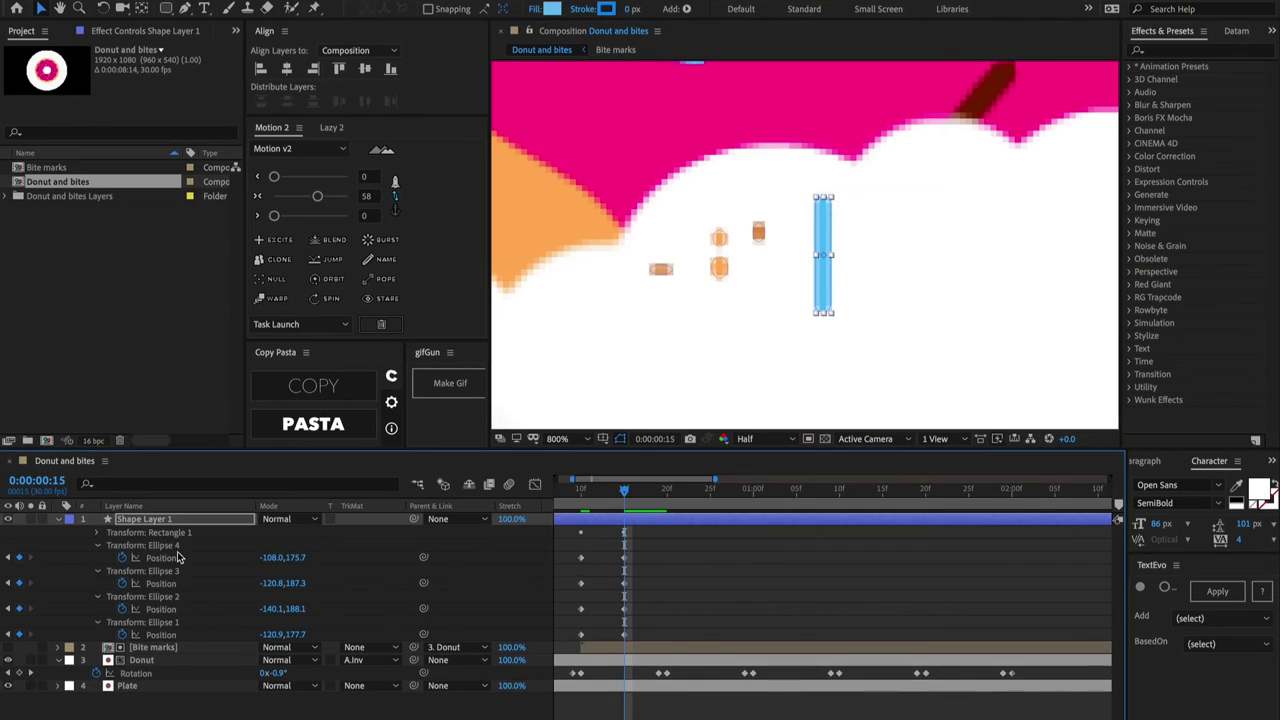
pyautogui.click(97, 533)
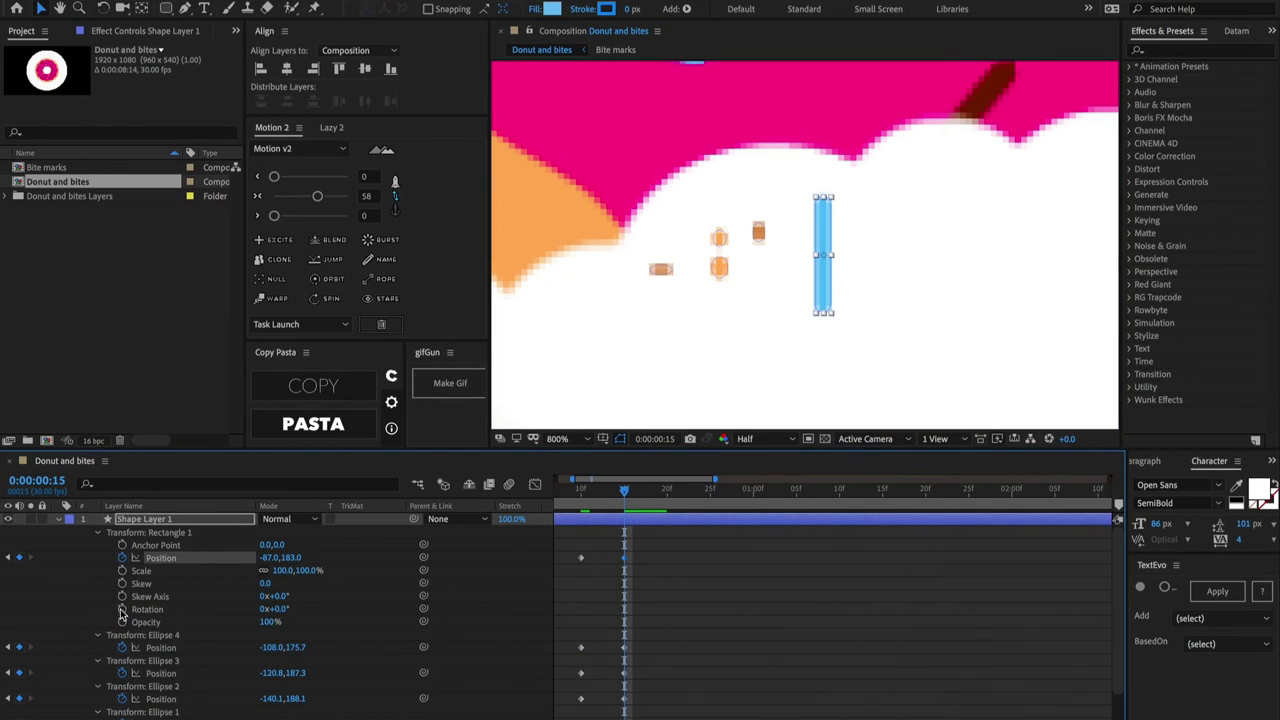
pyautogui.click(121, 609)
pyautogui.press('u')
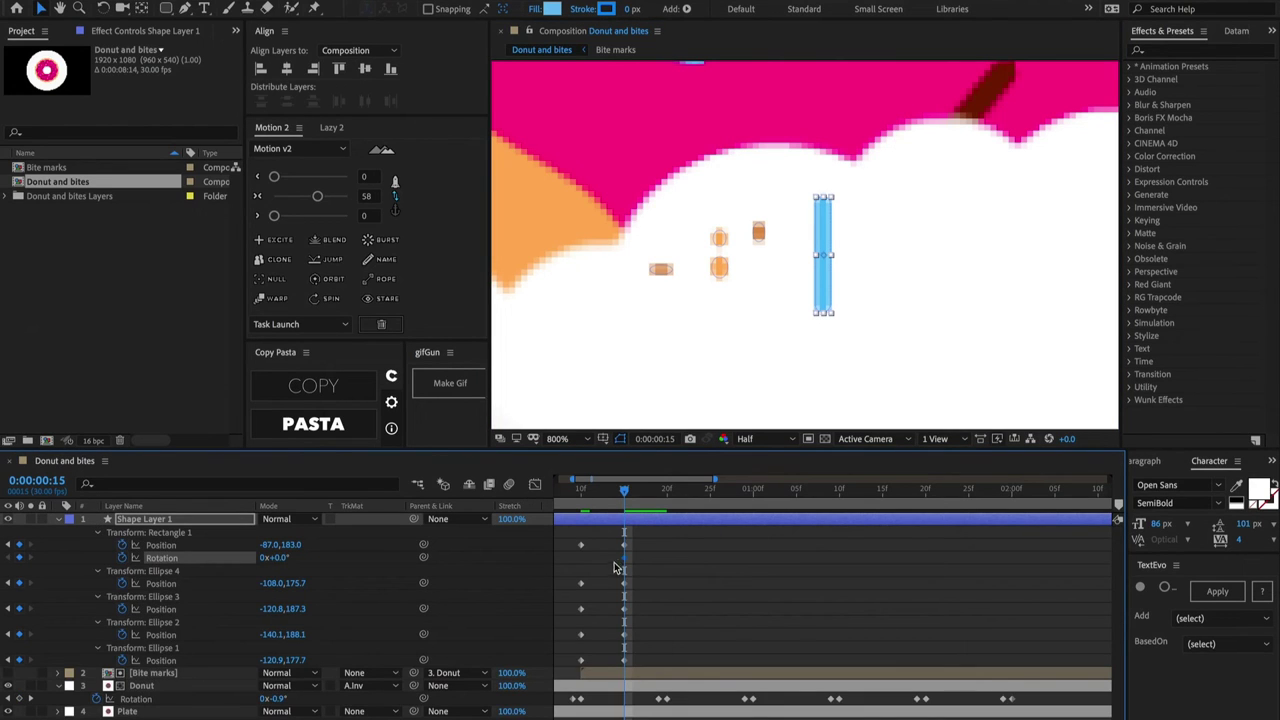
pyautogui.moveTo(623, 558); pyautogui.dragTo(592, 559)
pyautogui.moveTo(283, 562); pyautogui.dragTo(263, 562)
# Step: At 0:00:00:15, move Ellipse 4 to about -108, 162.9, Ellipse 3 to -114.8, 204.3 and Ellipse 2 to -140.1, 209.3
pyautogui.moveTo(817, 329); pyautogui.dragTo(817, 340)
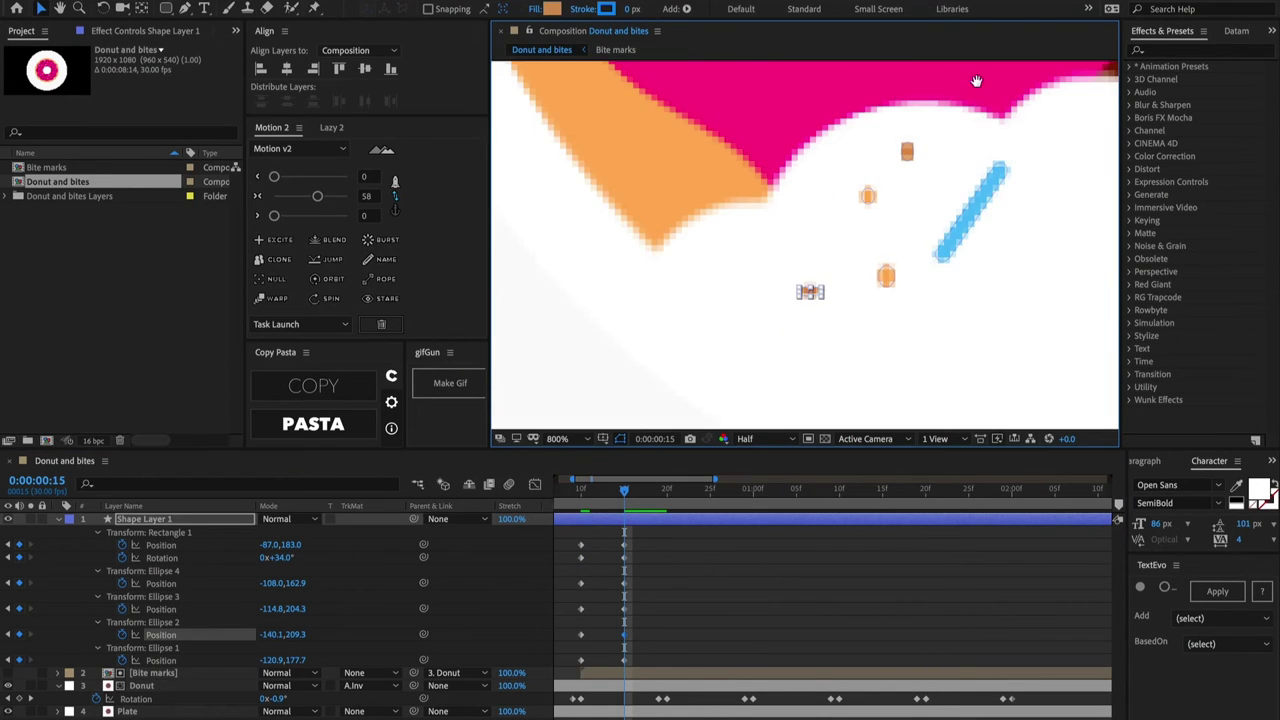
pyautogui.press('space')
pyautogui.moveTo(978, 83); pyautogui.dragTo(726, 114)
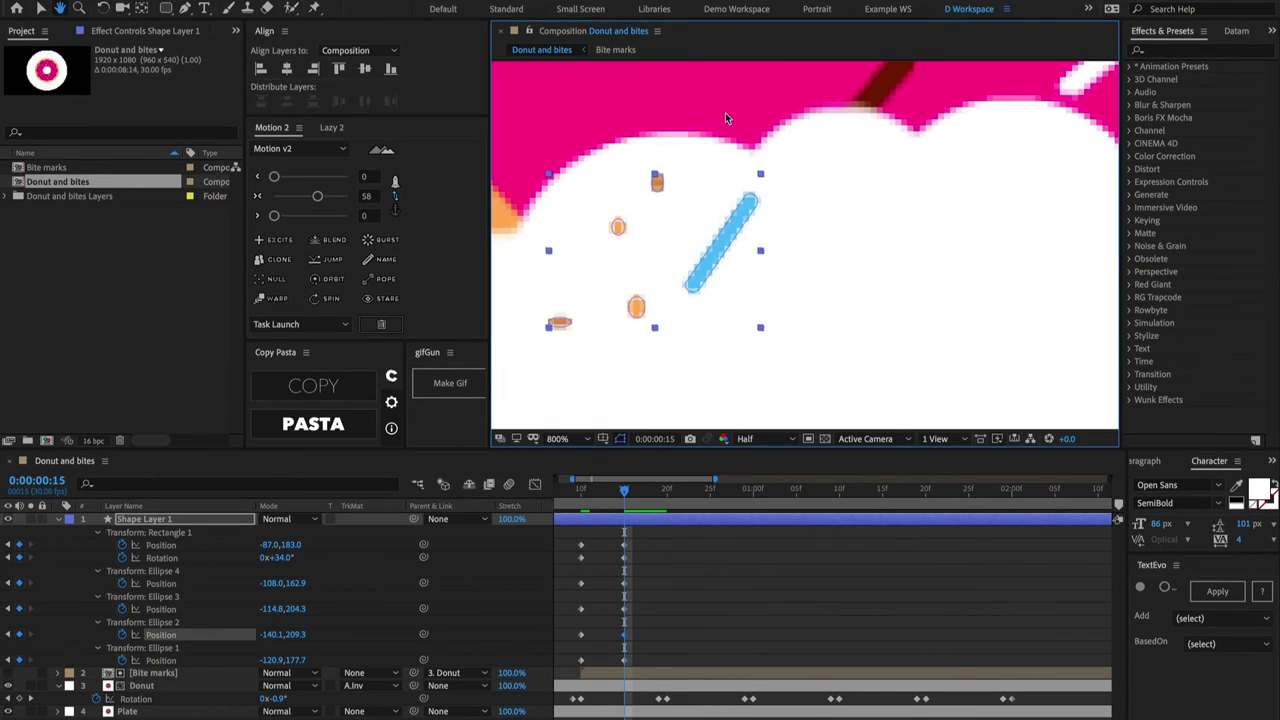
pyautogui.scroll(-2, 725, 118)
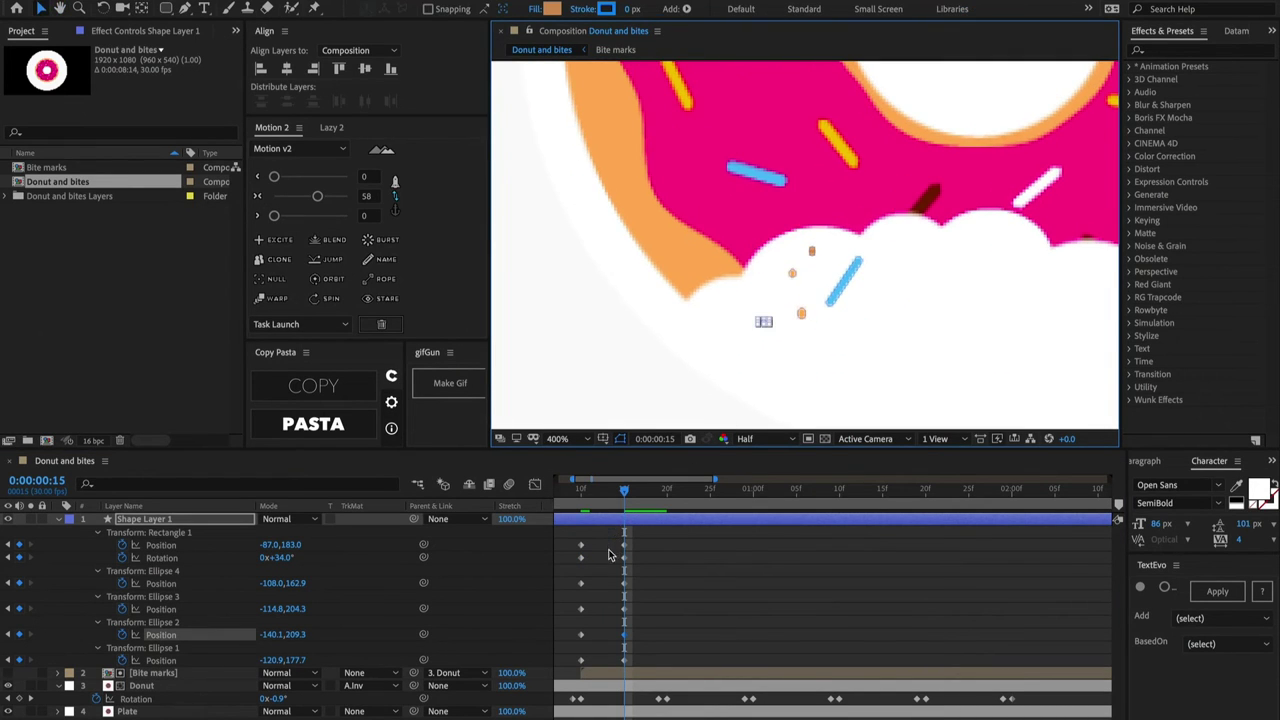
# Step: Apply Easy Ease to all the crumb layer's Position and Rotation keyframes at 0:00:00:15
pyautogui.moveTo(662, 542); pyautogui.dragTo(615, 668)
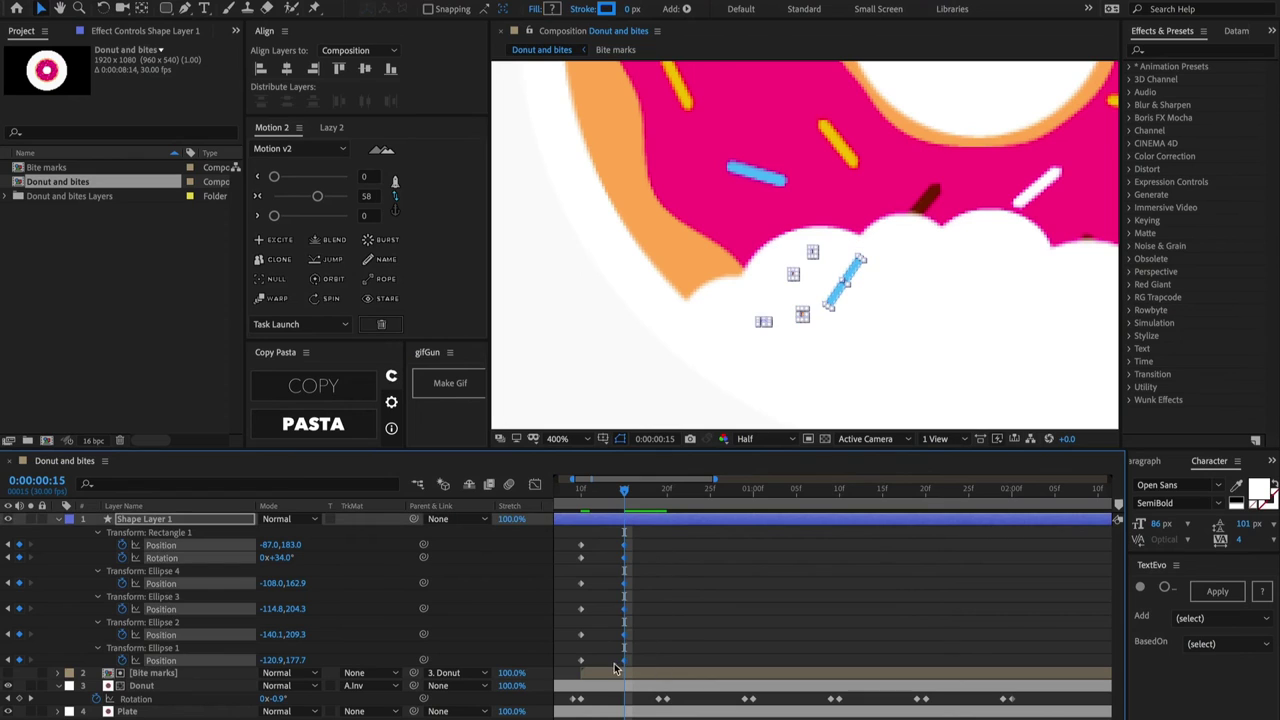
pyautogui.rightClick(624, 546)
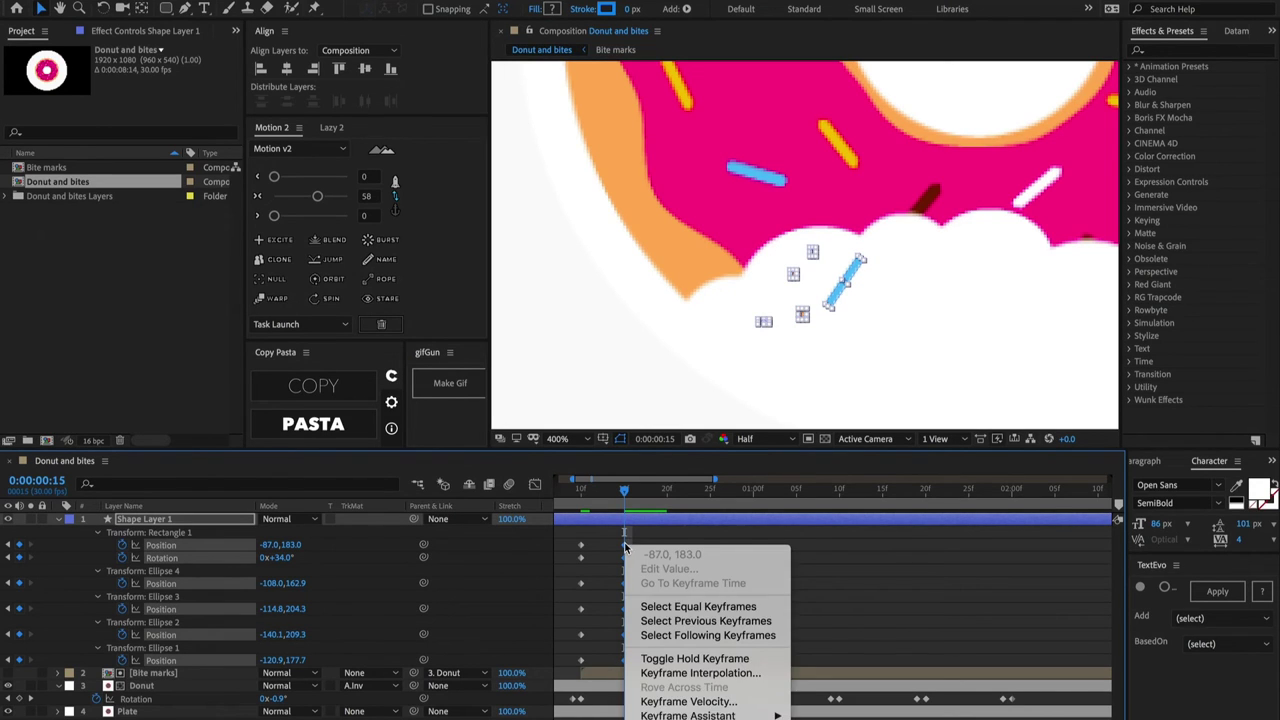
pyautogui.moveTo(762, 716)
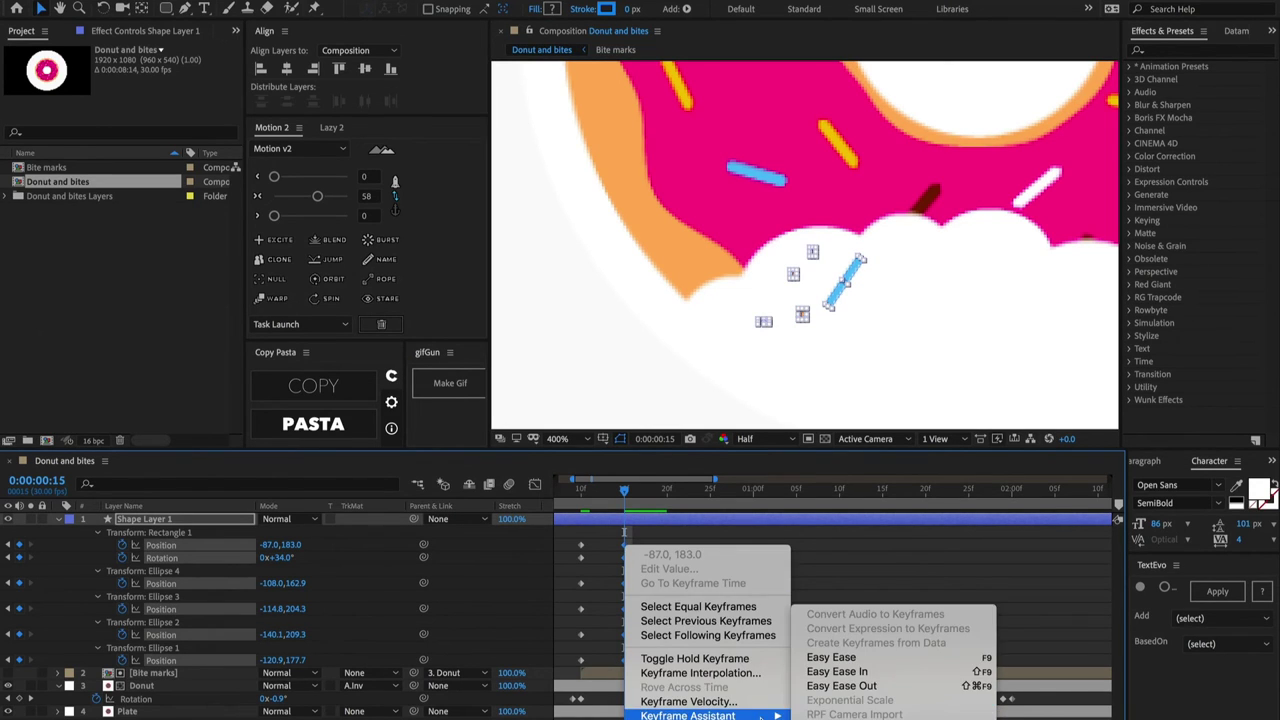
pyautogui.click(870, 655)
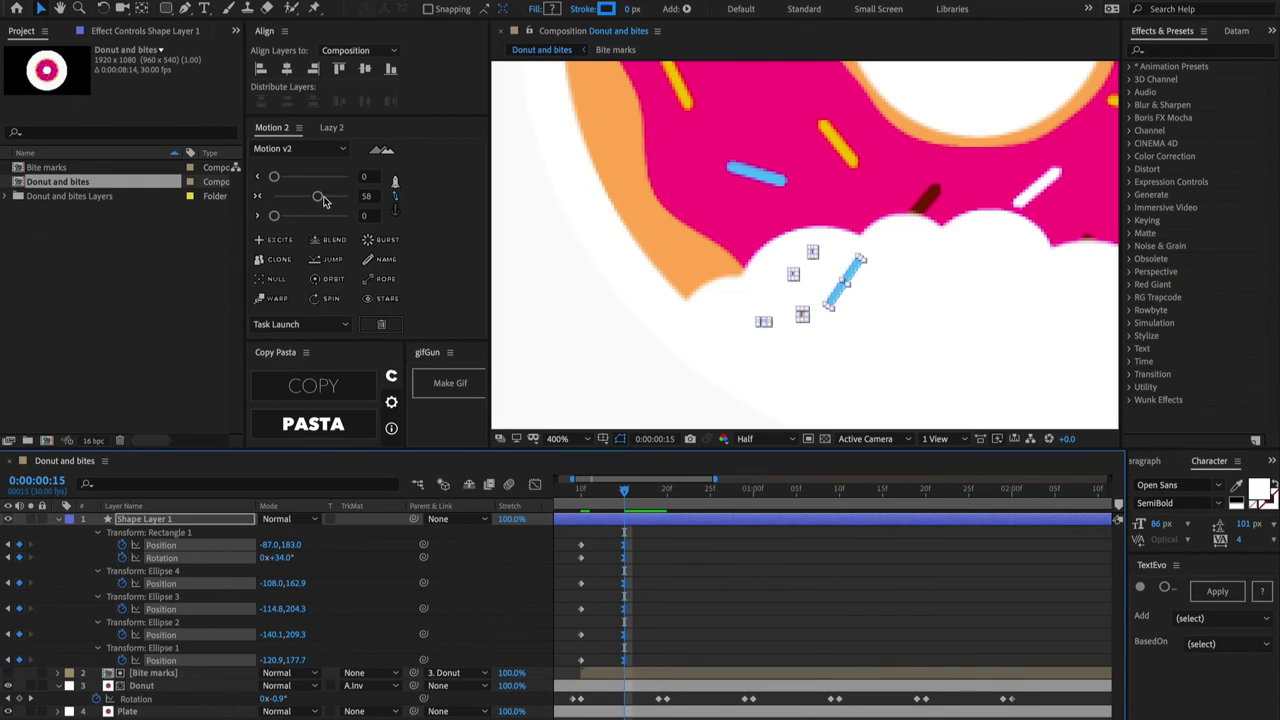
# Step: Set the ease of the selected crumb keyframes to 44 and trim Shape Layer 1 to start at 0:00:00:10
pyautogui.moveTo(321, 200)
pyautogui.mouseDown()
pyautogui.moveTo(300, 196)
pyautogui.moveTo(312, 214)
pyautogui.mouseUp()
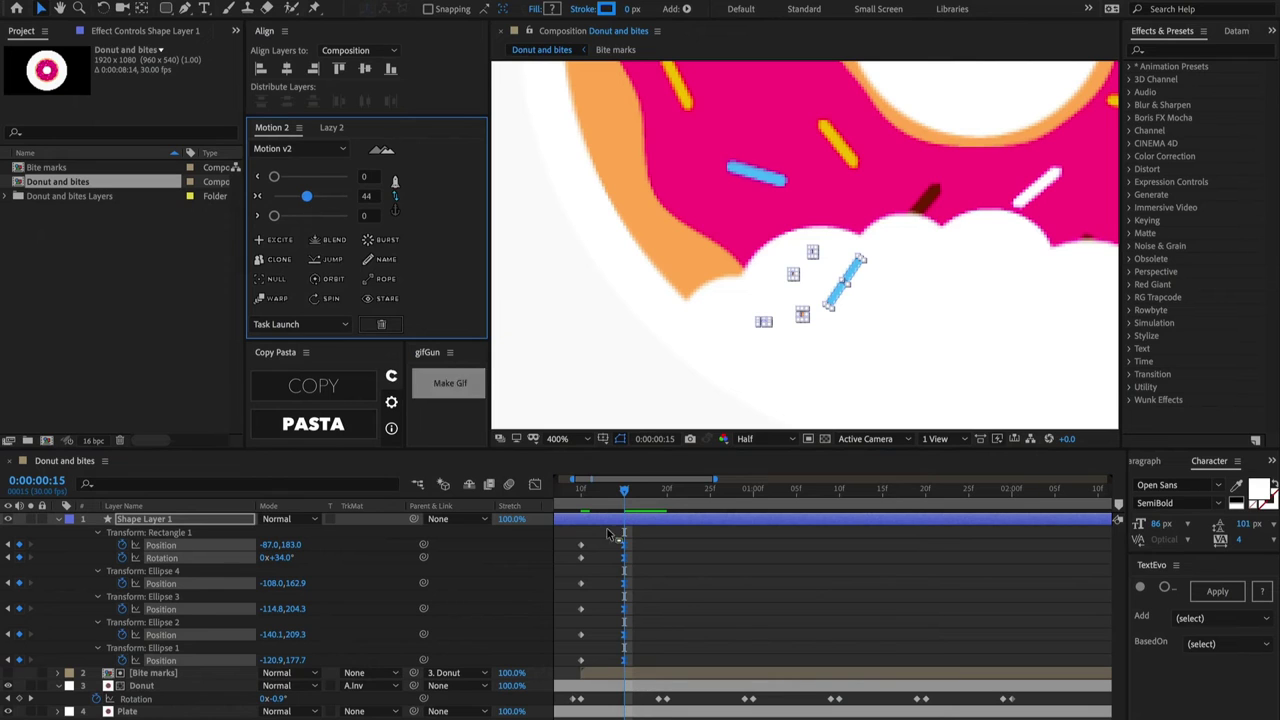
pyautogui.click(677, 599)
pyautogui.click(588, 500)
pyautogui.moveTo(587, 499)
pyautogui.mouseDown()
pyautogui.moveTo(565, 498)
pyautogui.moveTo(620, 518)
pyautogui.mouseUp()
pyautogui.click(628, 521)
pyautogui.hotkey('alt', '[')
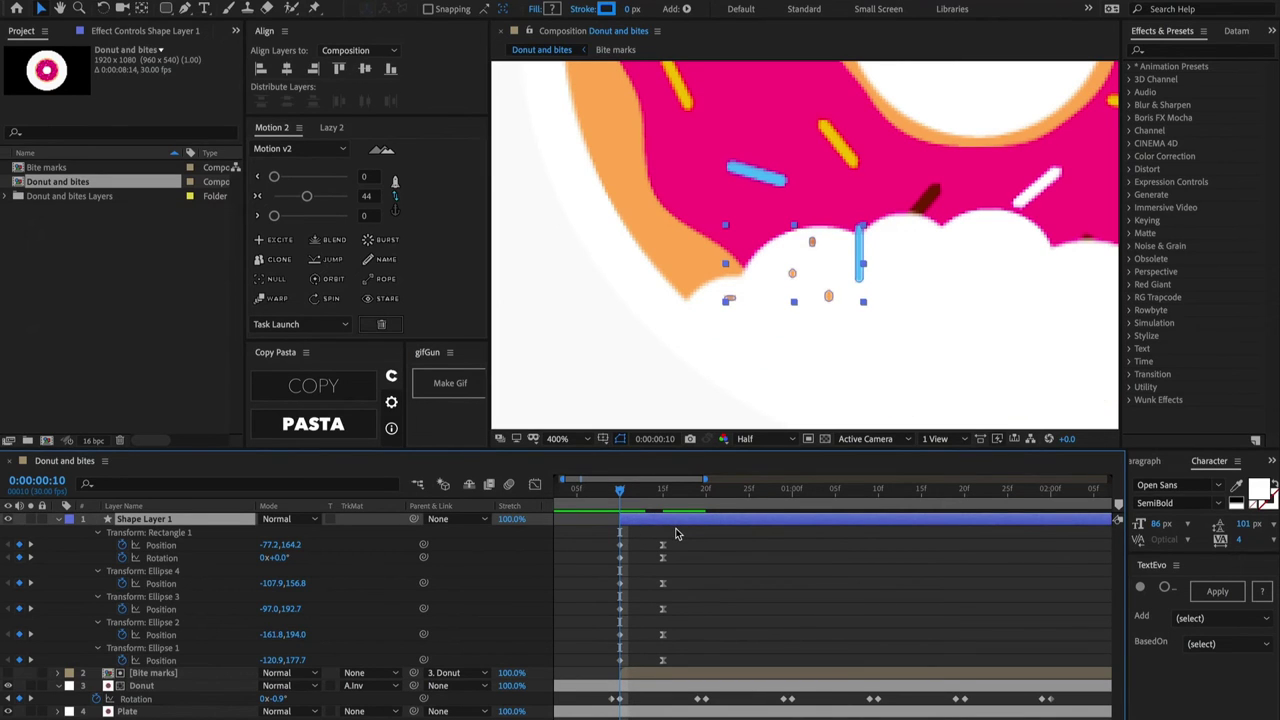
# Step: Move Shape Layer 1 below the Donut layer, collapse its properties and preview the first bite
pyautogui.hotkey('ctrl', ']')
pyautogui.hotkey('ctrl', ']')
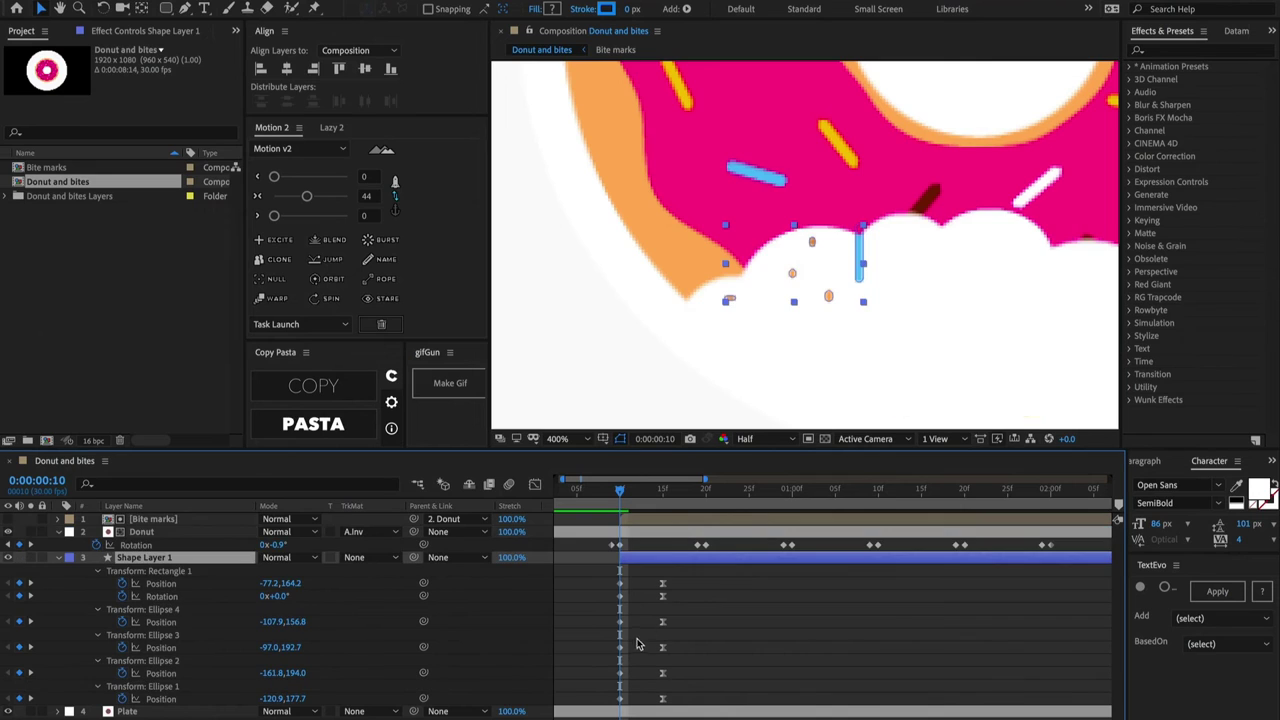
pyautogui.click(568, 642)
pyautogui.press('u')
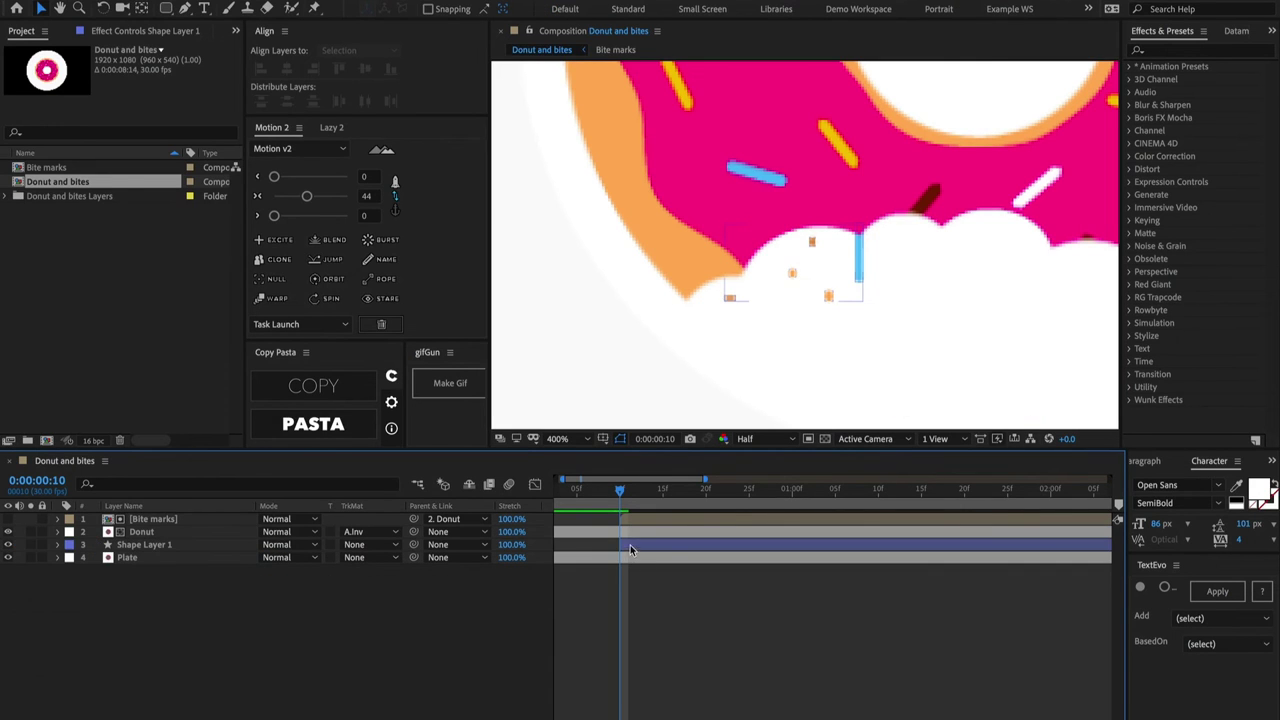
pyautogui.click(606, 487)
pyautogui.hotkey('shift', '/')
pyautogui.press('space')
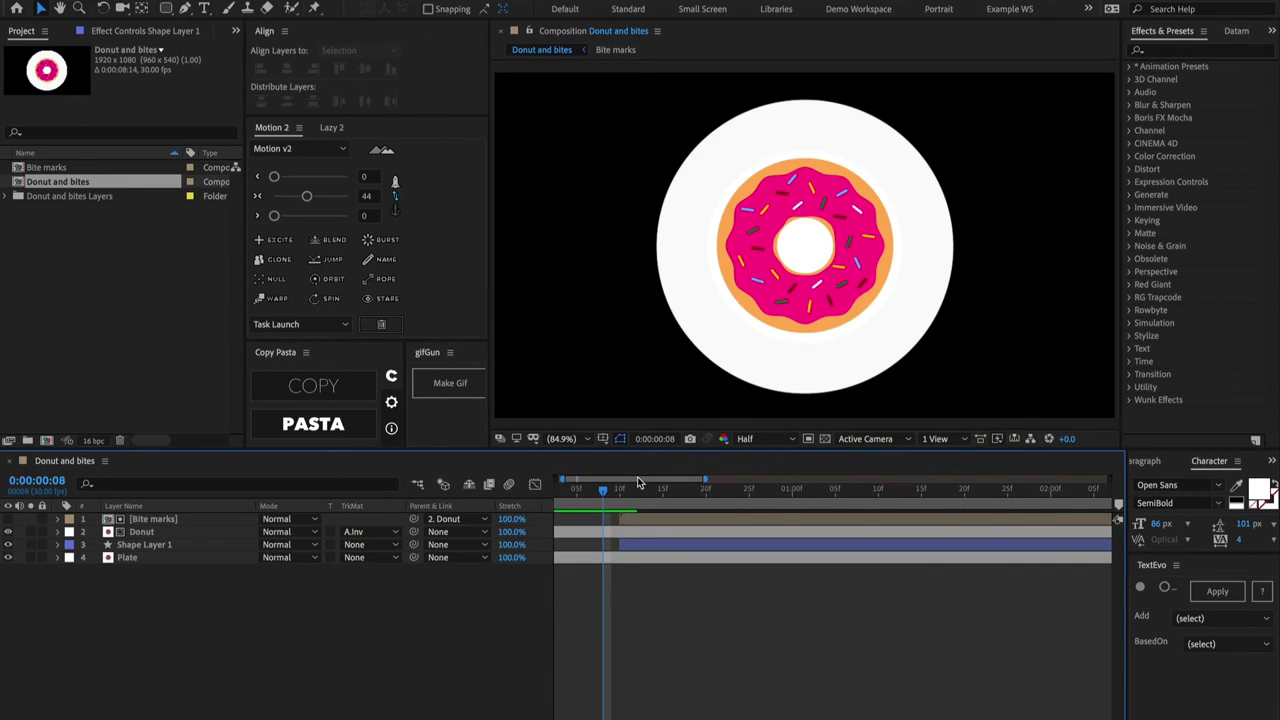
pyautogui.press('space')
pyautogui.press('.')
# Step: Duplicate Shape Layer 1 and shift the copy to start at 0:00:00:20
pyautogui.click(621, 489)
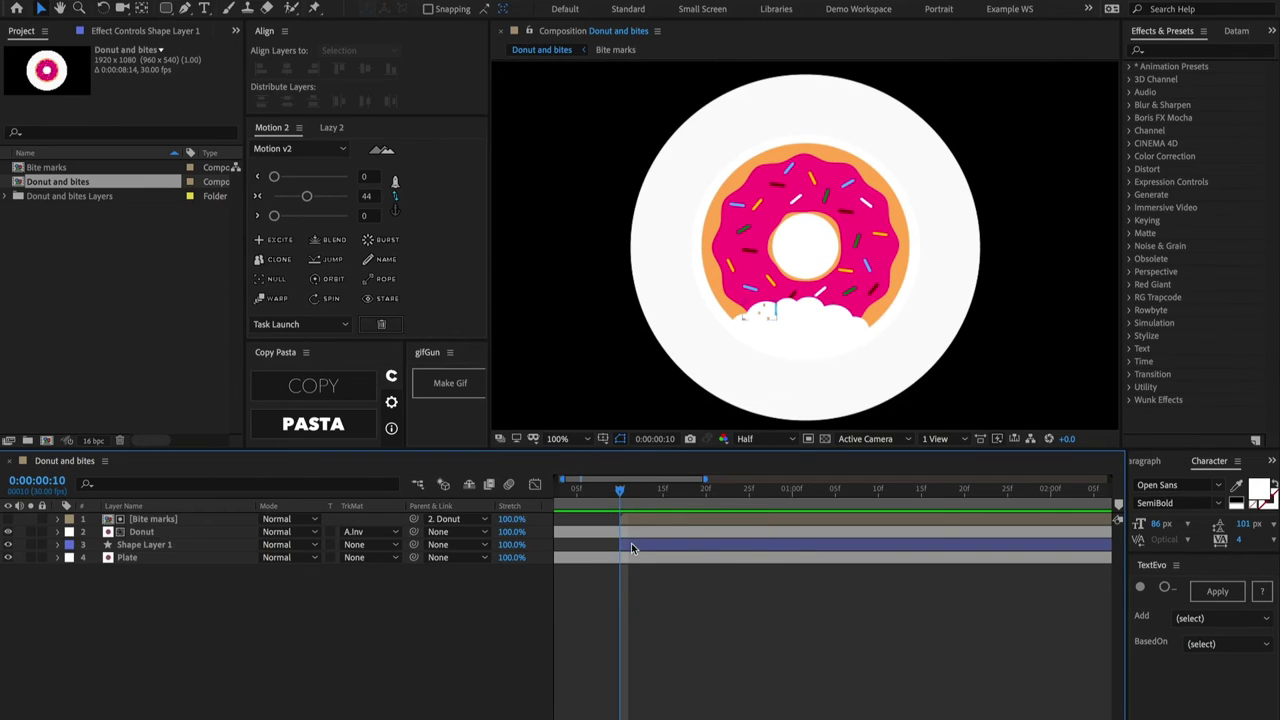
pyautogui.click(632, 543)
pyautogui.hotkey('ctrl', 'd')
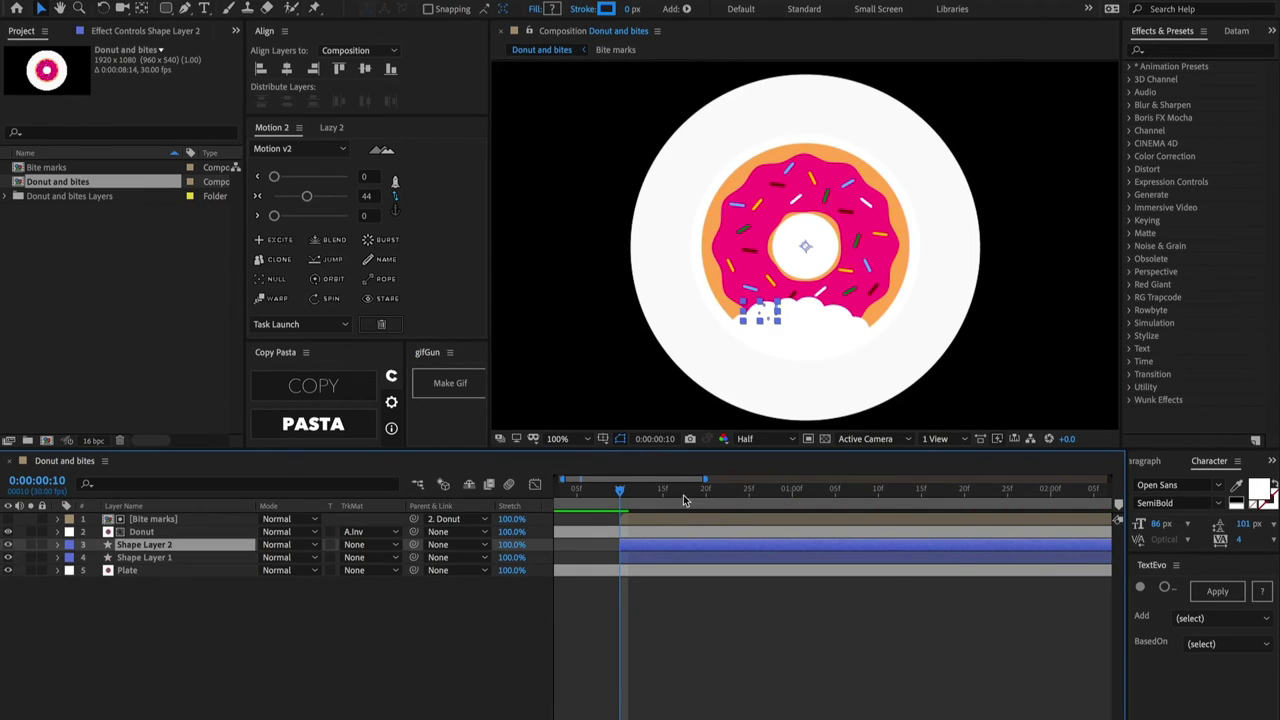
pyautogui.hotkey('shift', 'pagedown')
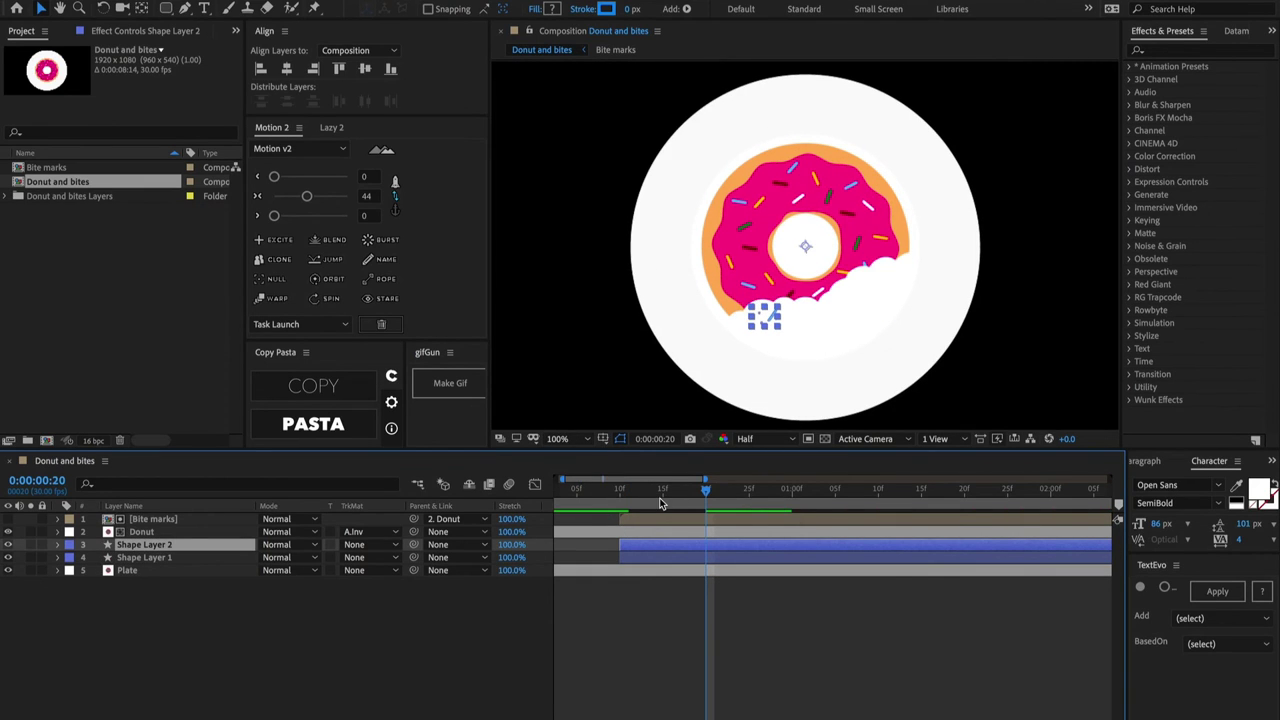
pyautogui.hotkey('alt', '[')
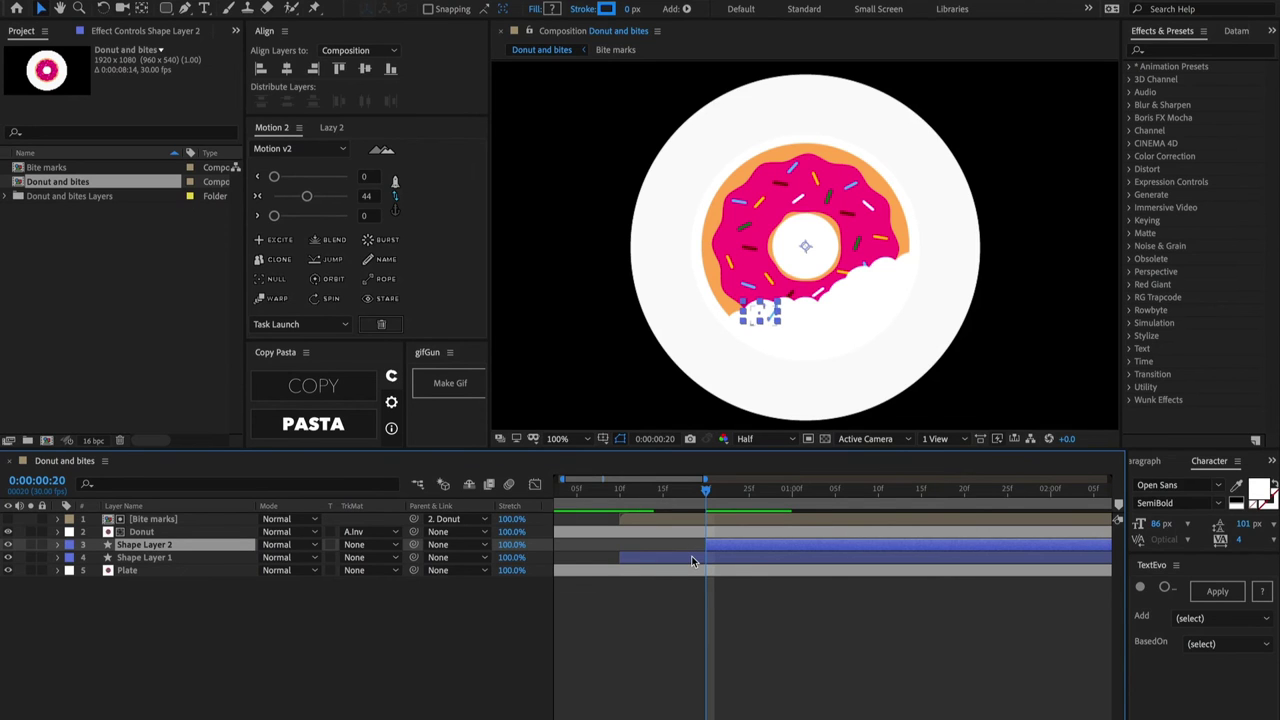
# Step: Place the copied crumbs along the second bite's edge and rotate the layer to about -153.8°
pyautogui.press('.')
pyautogui.moveTo(857, 292); pyautogui.dragTo(686, 252)
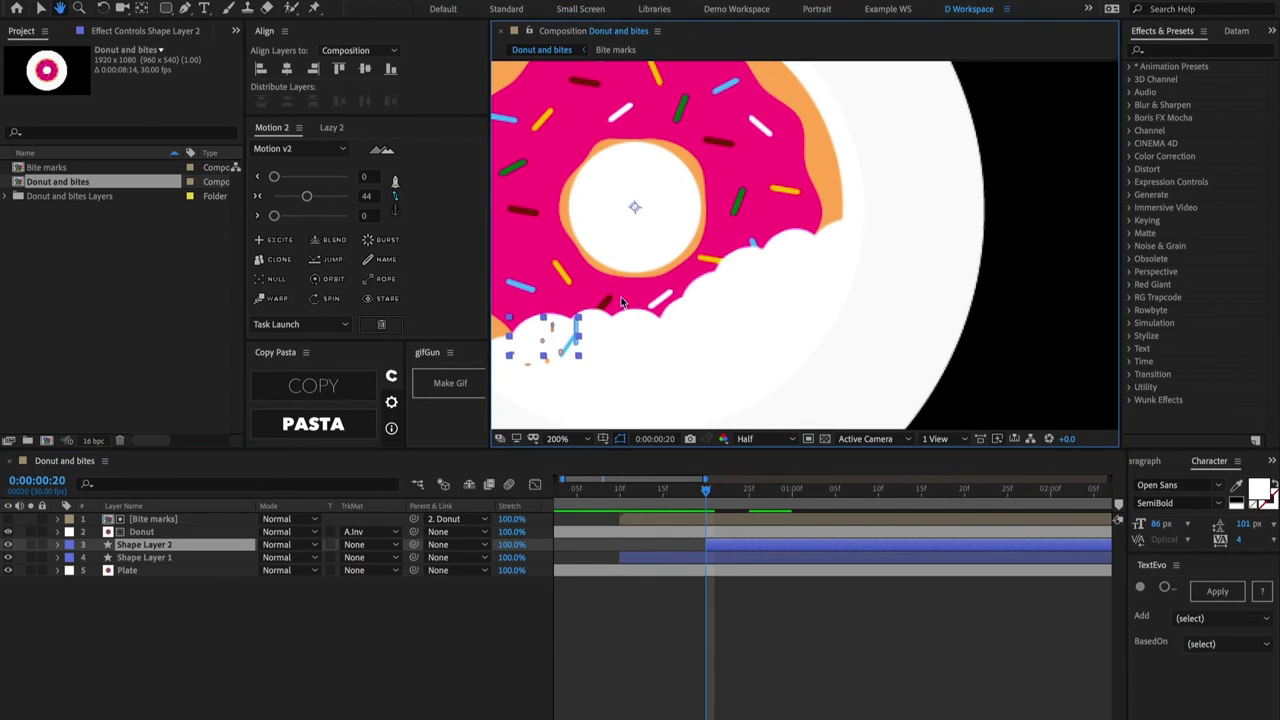
pyautogui.moveTo(543, 344); pyautogui.dragTo(744, 284)
pyautogui.press('w')
pyautogui.moveTo(744, 284); pyautogui.dragTo(896, 112)
pyautogui.press('v')
pyautogui.moveTo(975, 70); pyautogui.dragTo(766, 279)
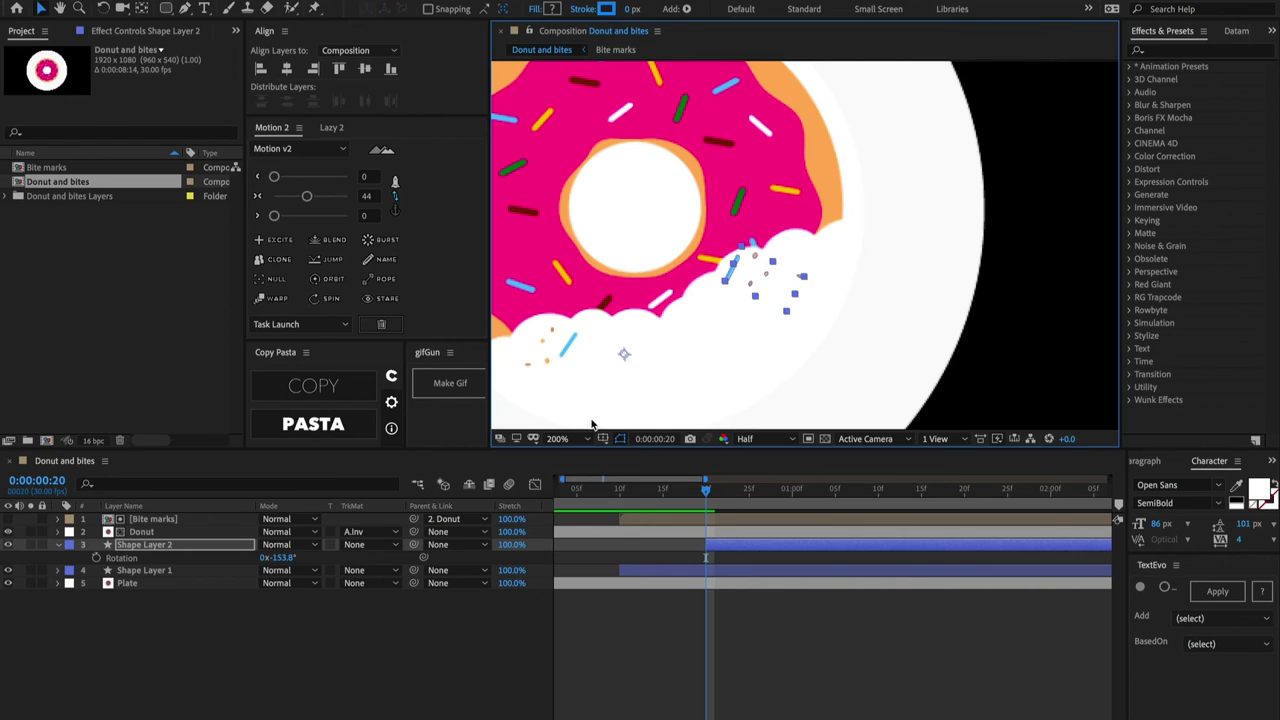
# Step: Delete Ellipse 3 from the contents of Shape Layer 2
pyautogui.press('u')
pyautogui.click(58, 545)
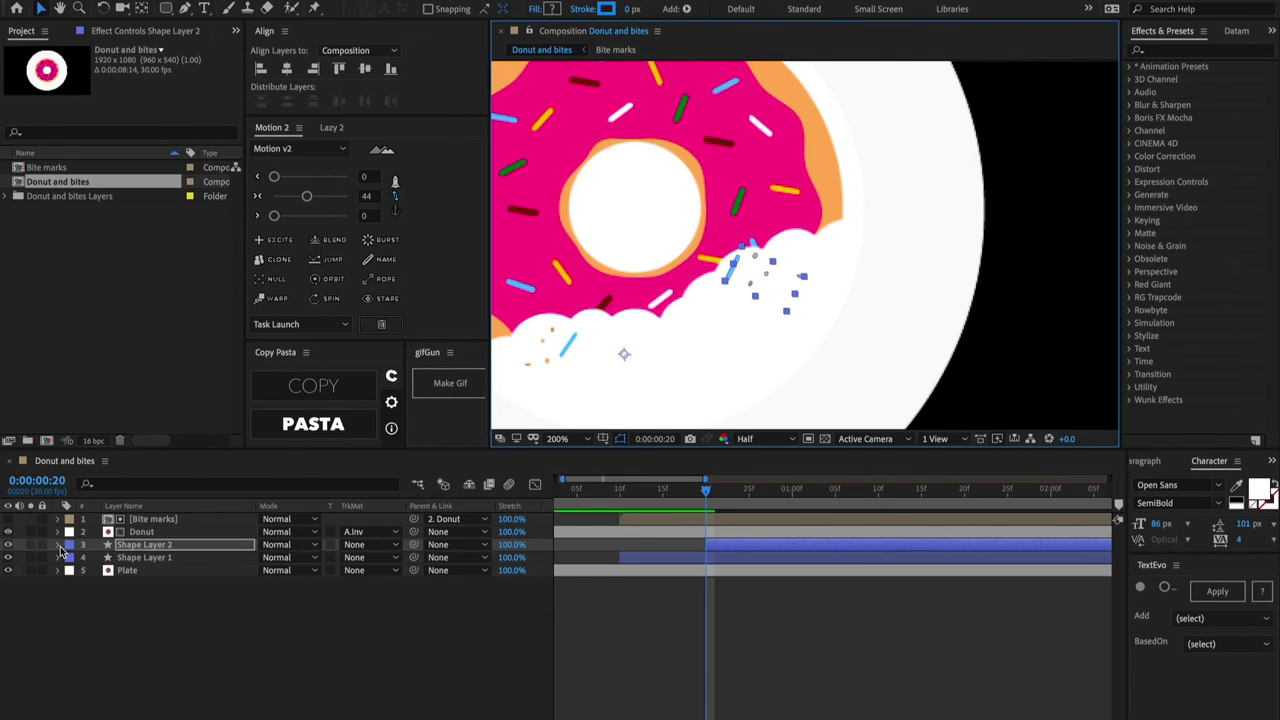
pyautogui.click(58, 545)
pyautogui.click(71, 558)
pyautogui.click(112, 572)
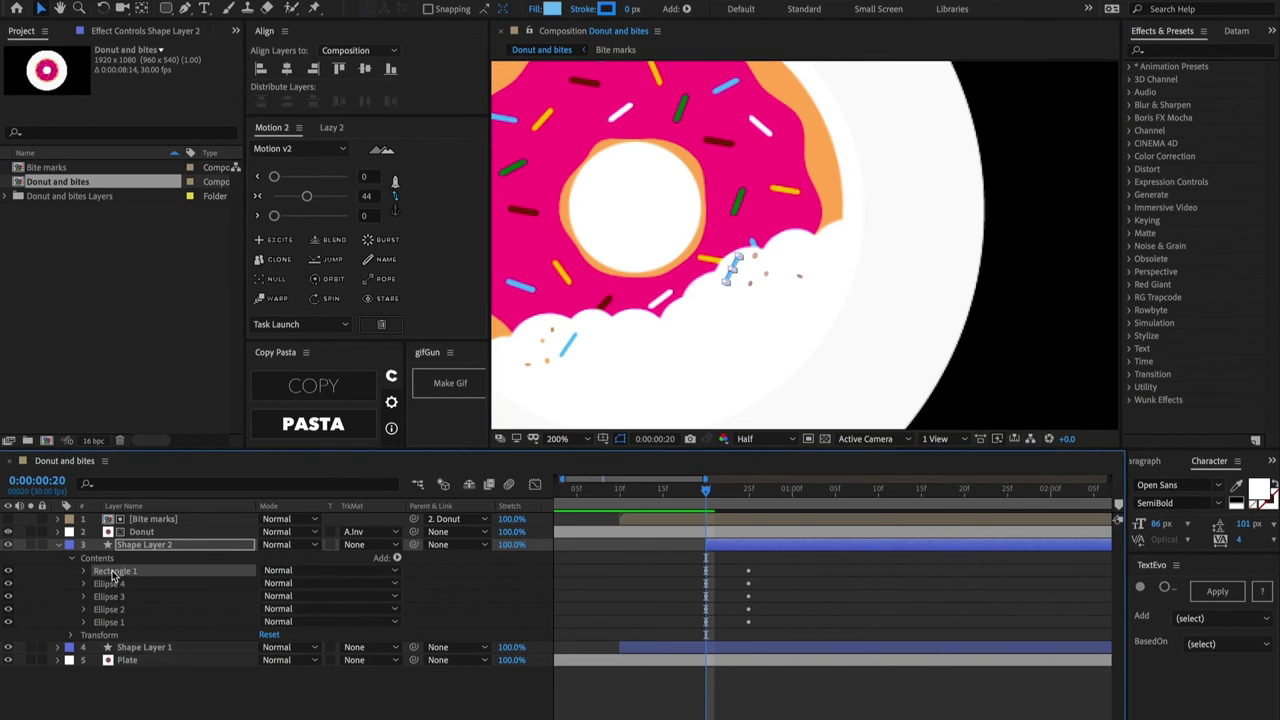
pyautogui.click(115, 596)
pyautogui.press('Delete')
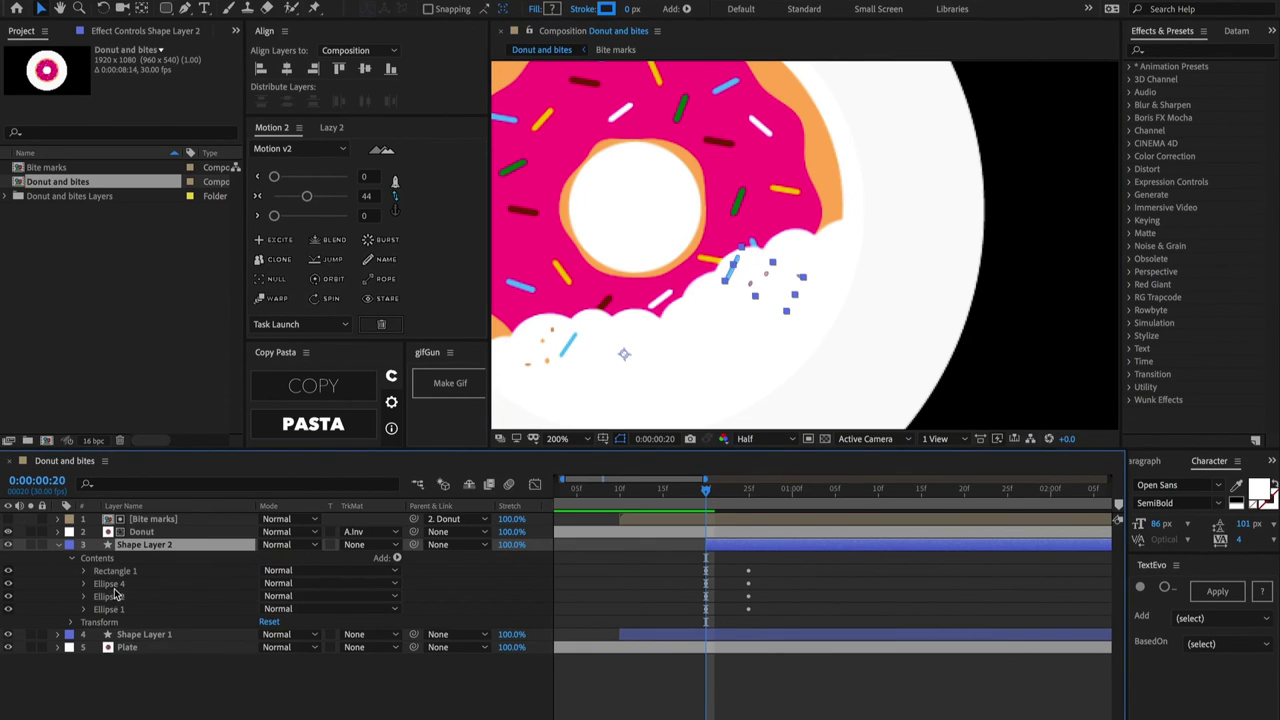
# Step: Recolor Shape Layer 2's Rectangle 1 with yellow ECC704 sampled from a yellow sprinkle on the donut
pyautogui.click(115, 572)
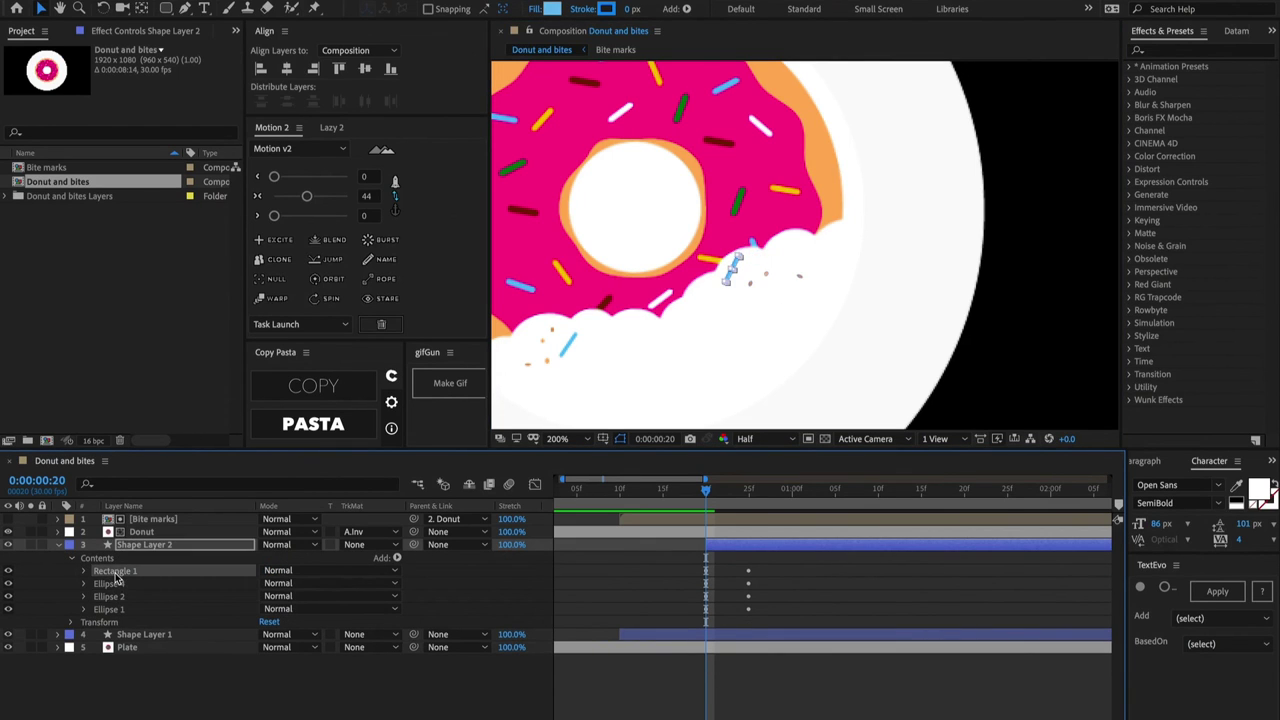
pyautogui.click(553, 9)
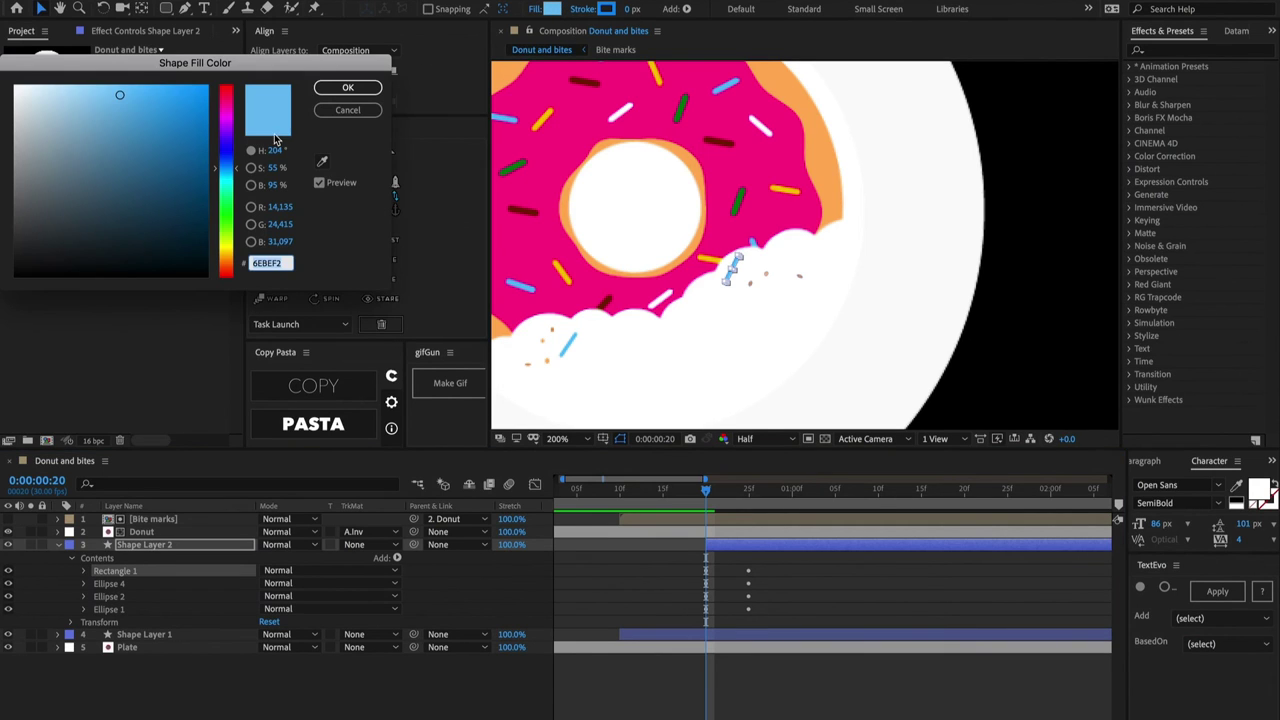
pyautogui.click(322, 161)
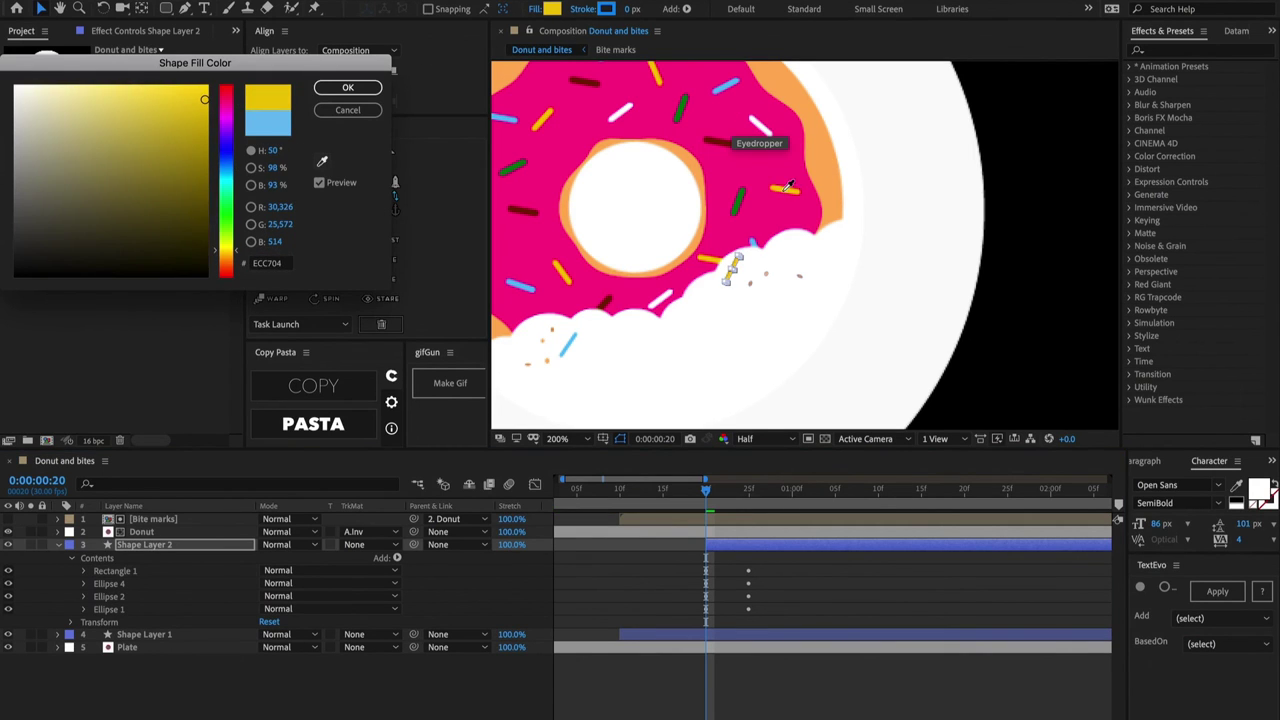
pyautogui.click(788, 187)
pyautogui.click(346, 90)
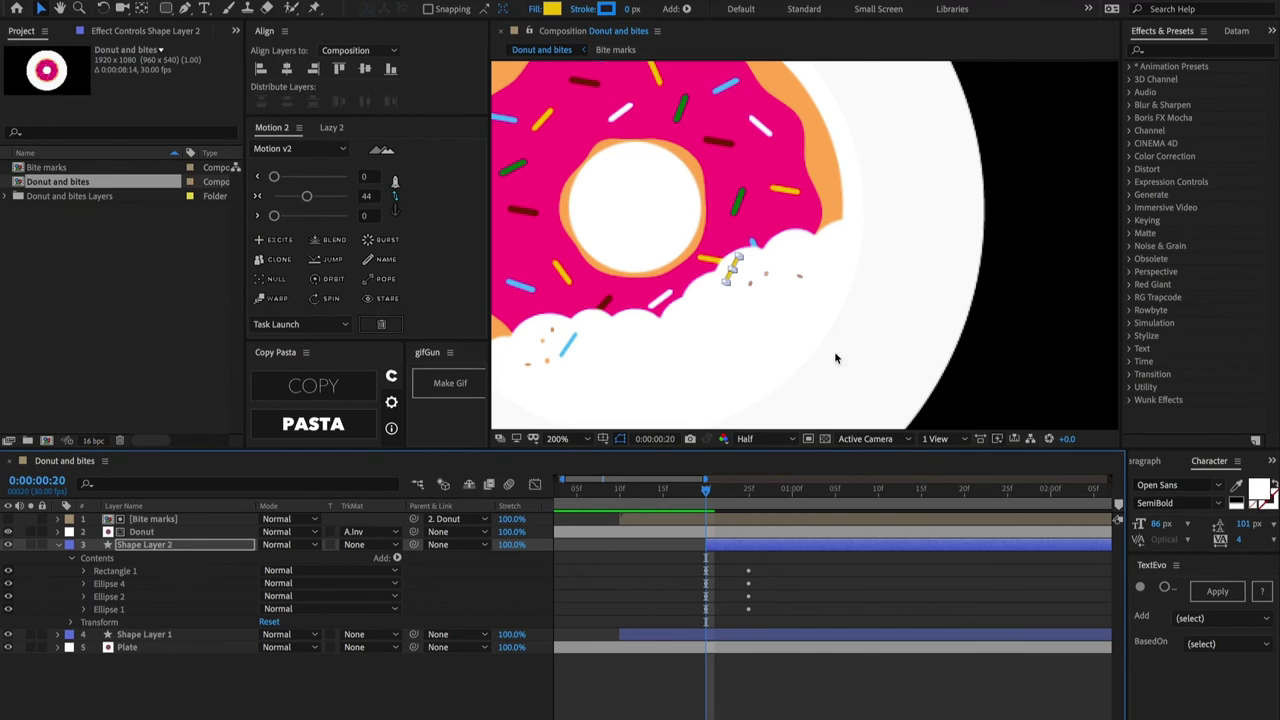
# Step: At 0:00:00:25, move Shape Layer 2's Ellipse 2 to about -138.7, 227.5
pyautogui.press('.')
pyautogui.moveTo(707, 500); pyautogui.dragTo(750, 504)
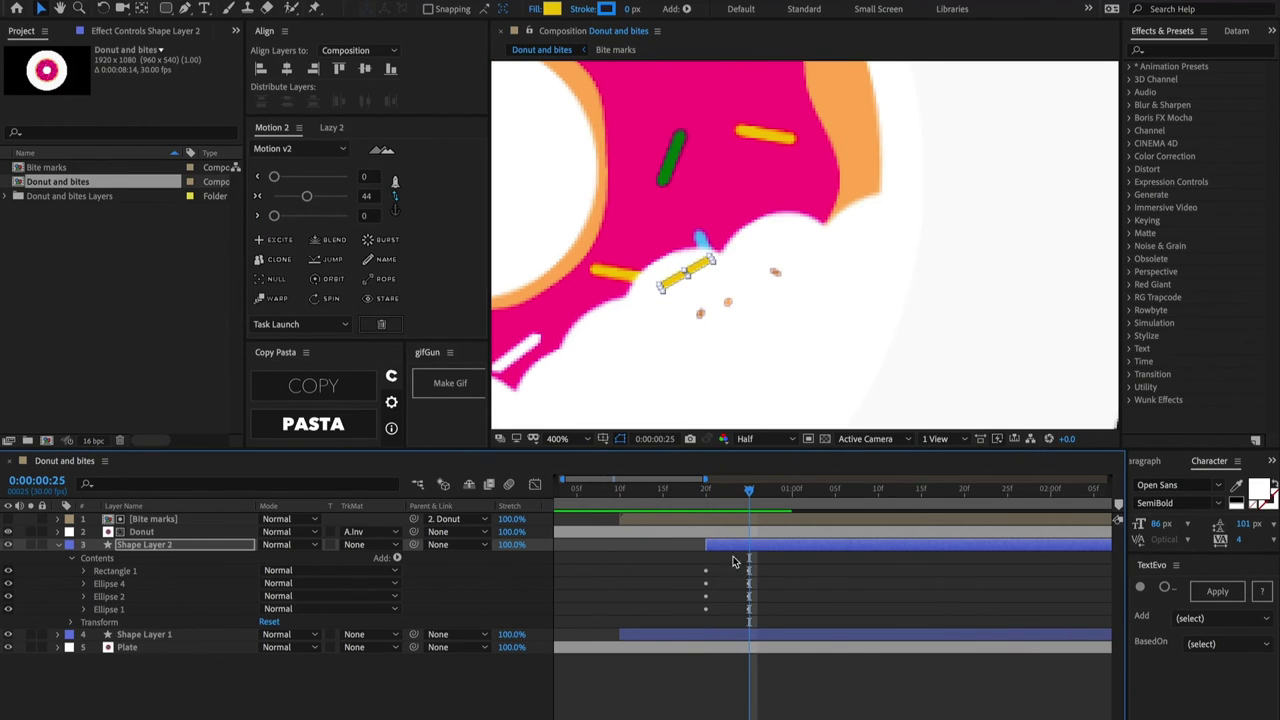
pyautogui.click(730, 556)
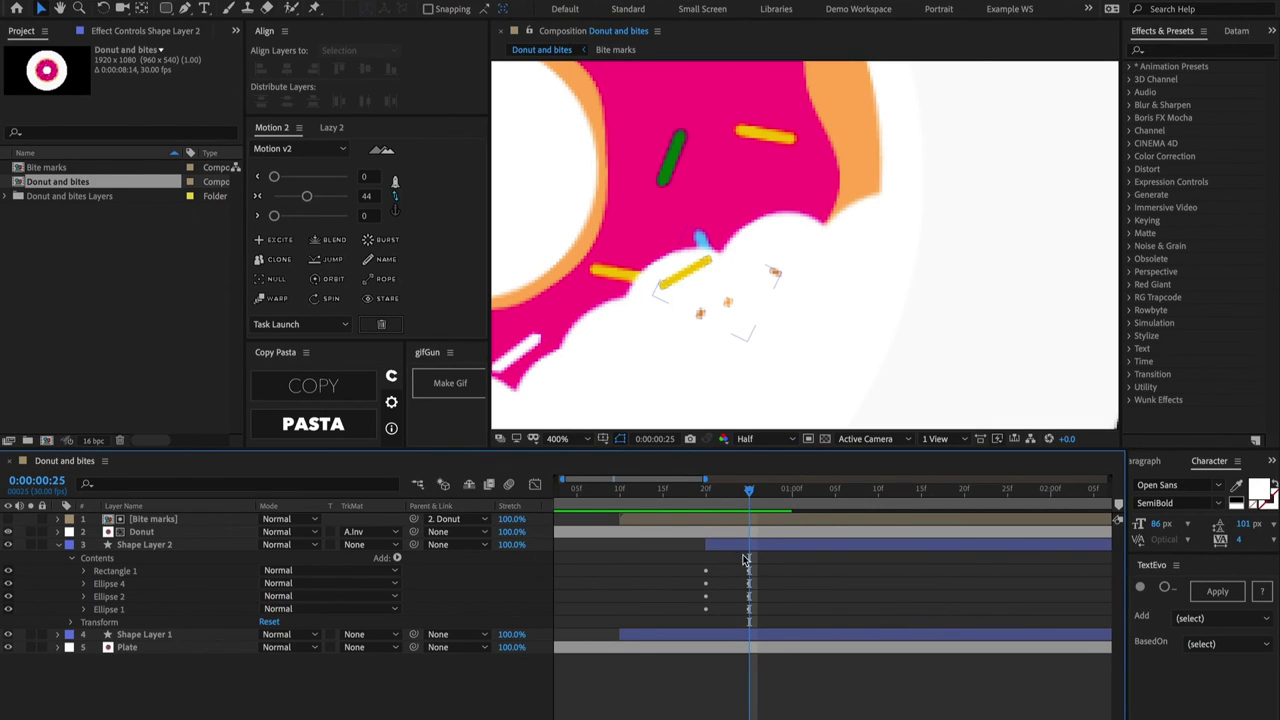
pyautogui.click(750, 552)
pyautogui.press('u')
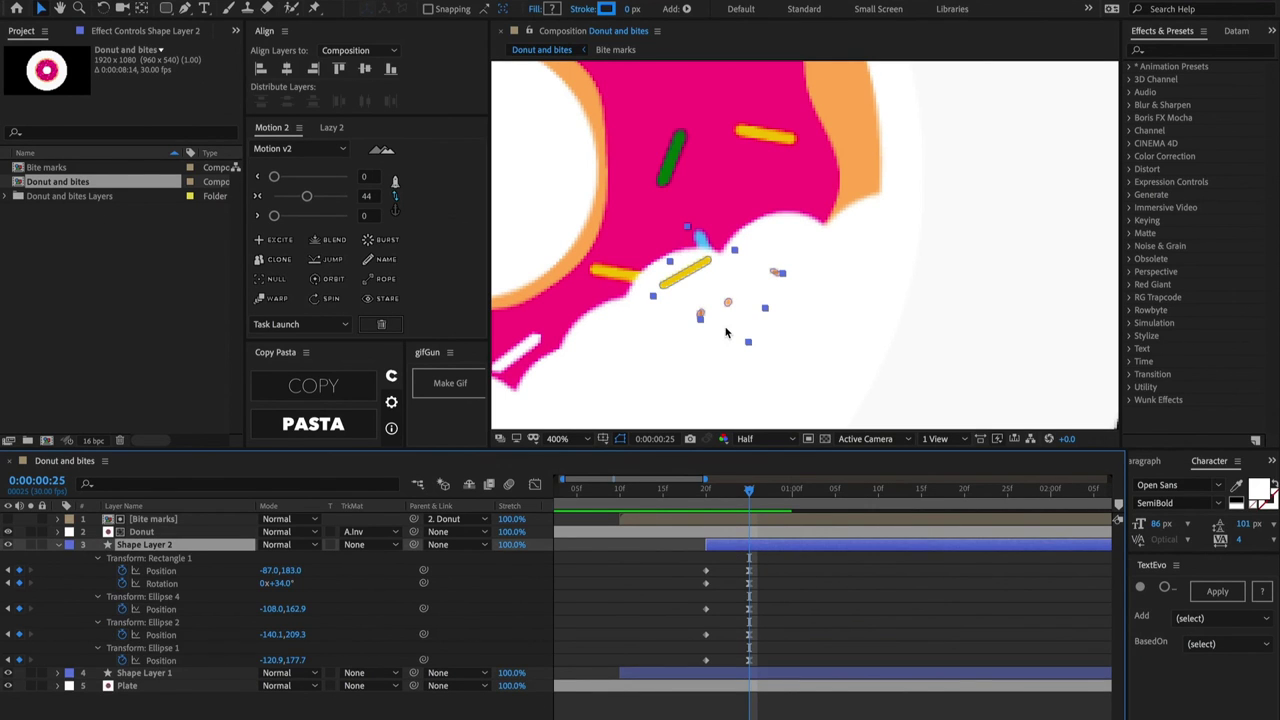
pyautogui.scroll(2, 726, 333)
pyautogui.moveTo(688, 347); pyautogui.dragTo(728, 255)
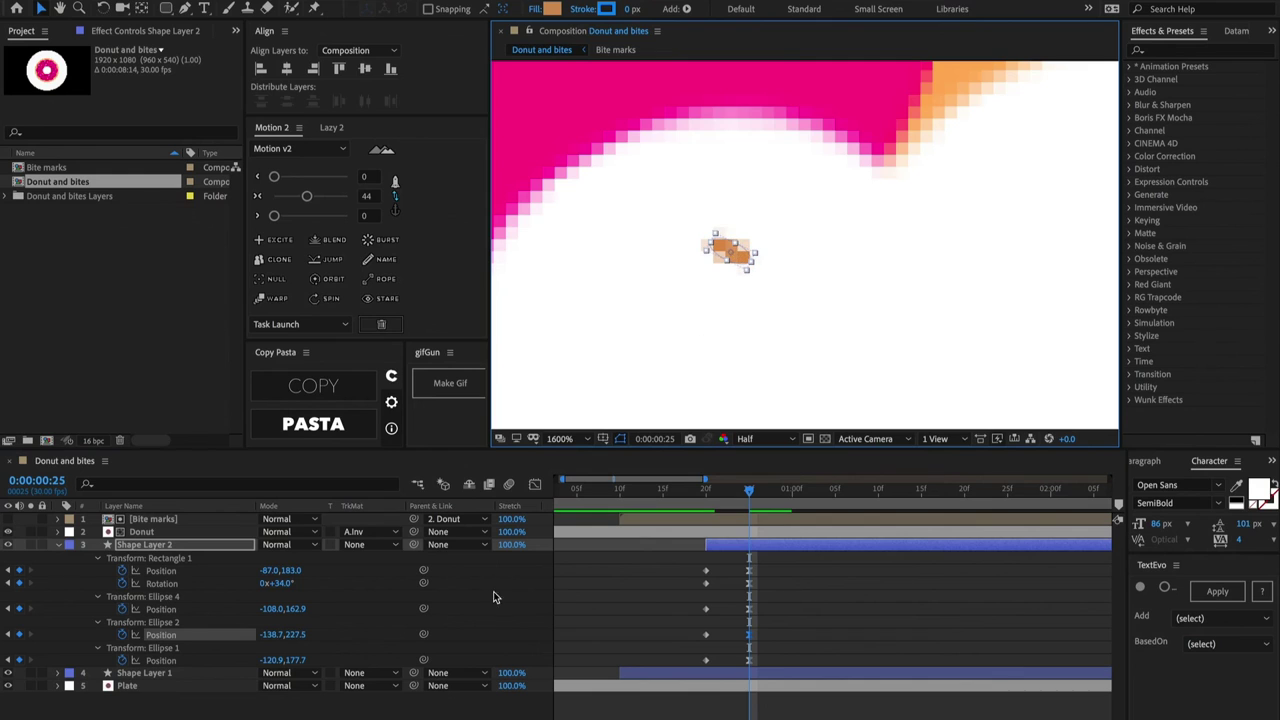
# Step: Move both Position keyframes of Shape Layer 2's Ellipse 1 to -120.9, 104.7 and preview the second bite
pyautogui.press(',')
pyautogui.press(',')
pyautogui.click(706, 490)
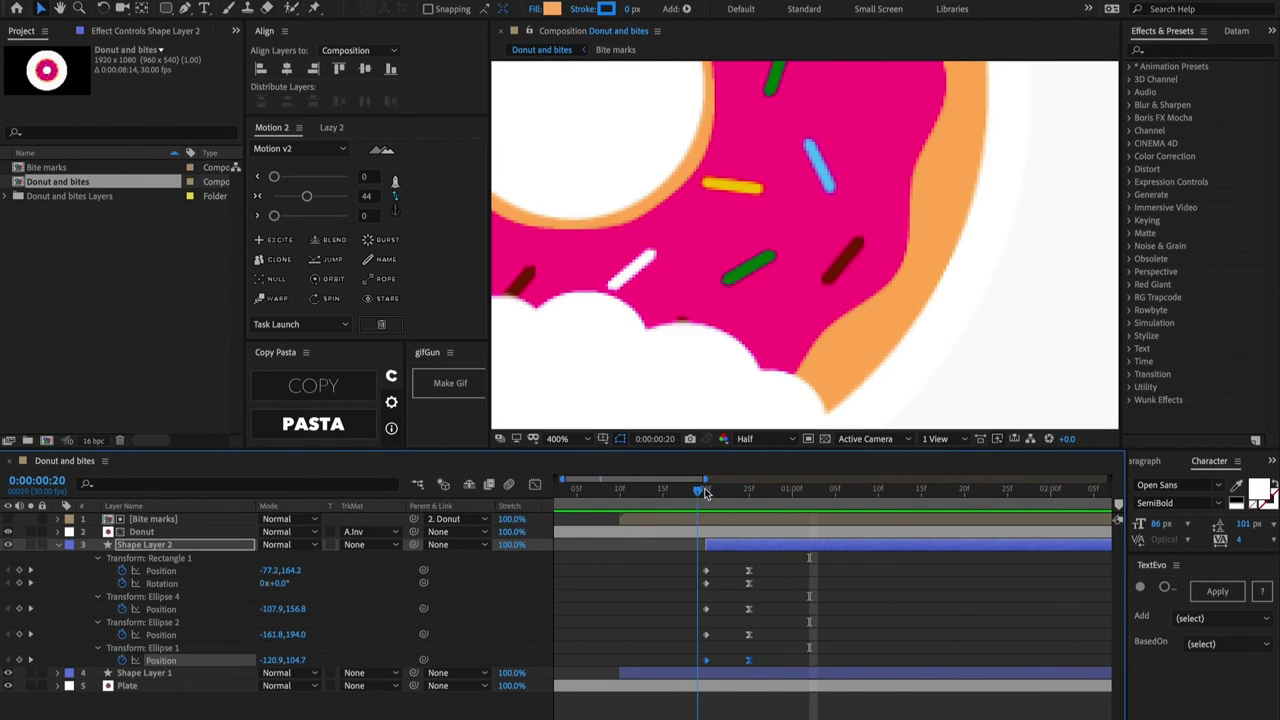
pyautogui.moveTo(705, 492); pyautogui.dragTo(699, 492)
pyautogui.press('space')
pyautogui.press('space')
pyautogui.hotkey('shift', '/')
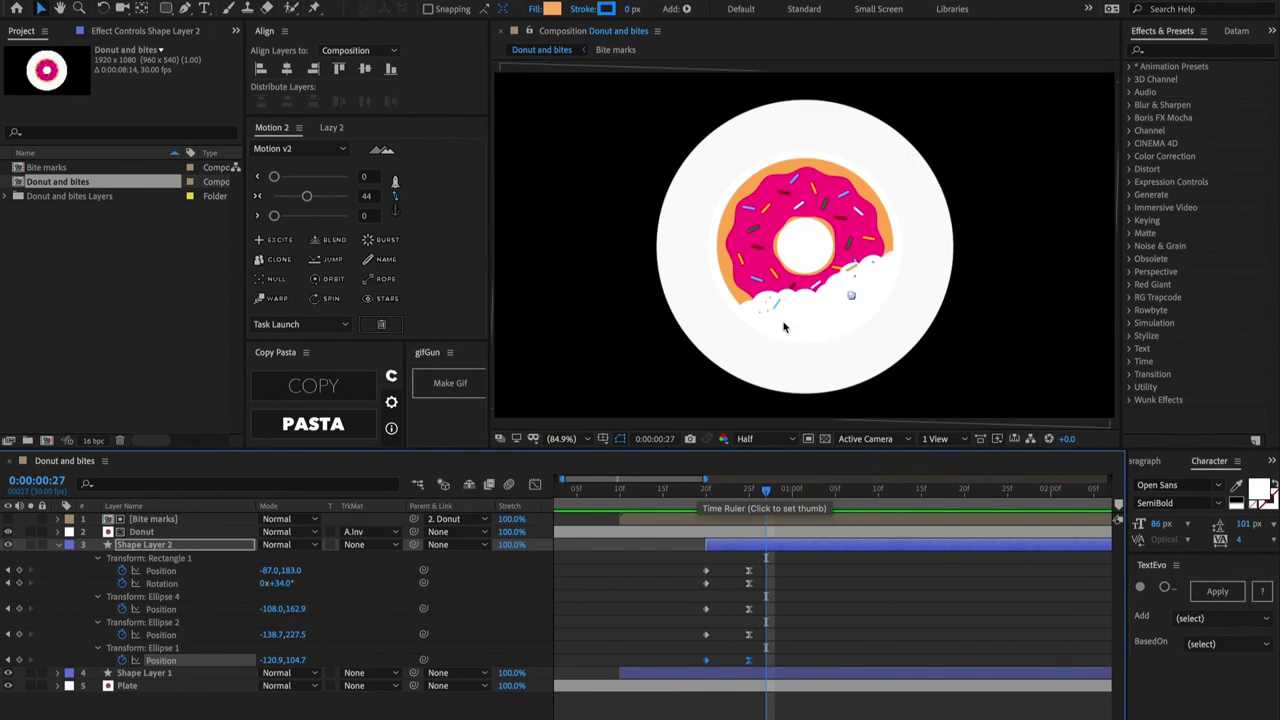
# Step: Duplicate Shape Layer 1, shift the copy to start at 0:00:00:29 and place it above Shape Layer 2
pyautogui.click(749, 583)
pyautogui.click(729, 617)
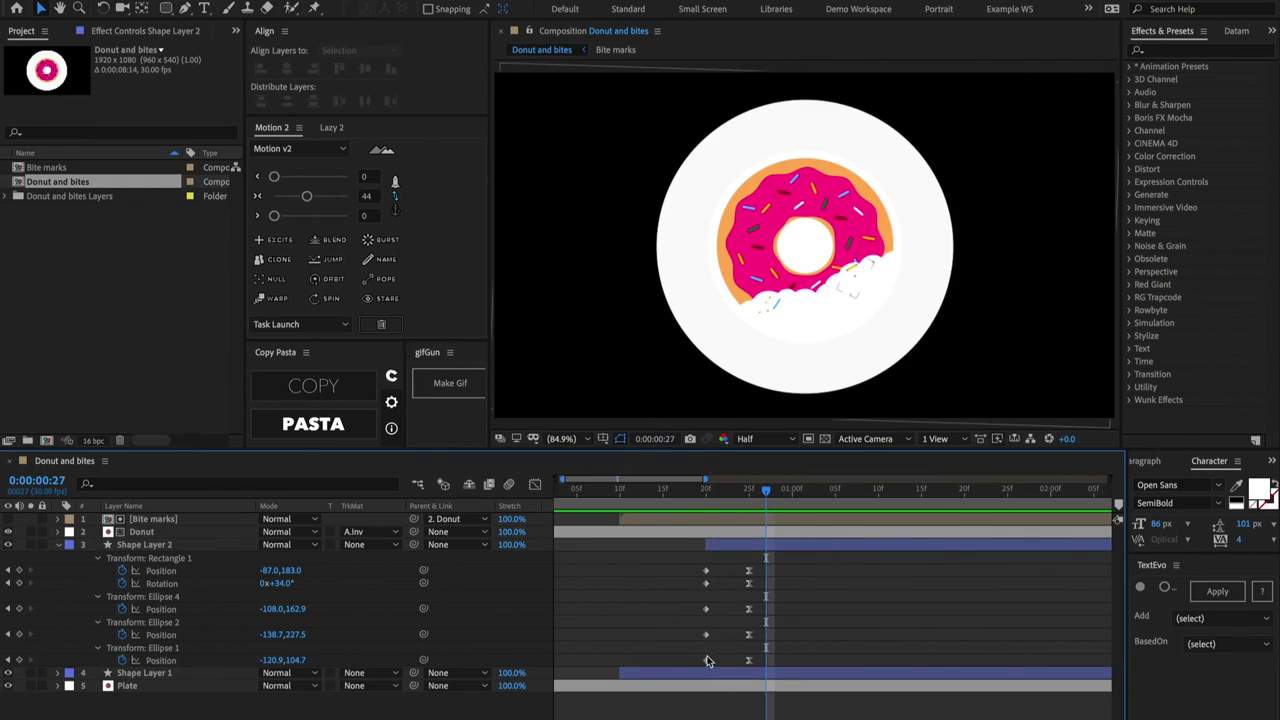
pyautogui.click(703, 672)
pyautogui.hotkey('ctrl', 'd')
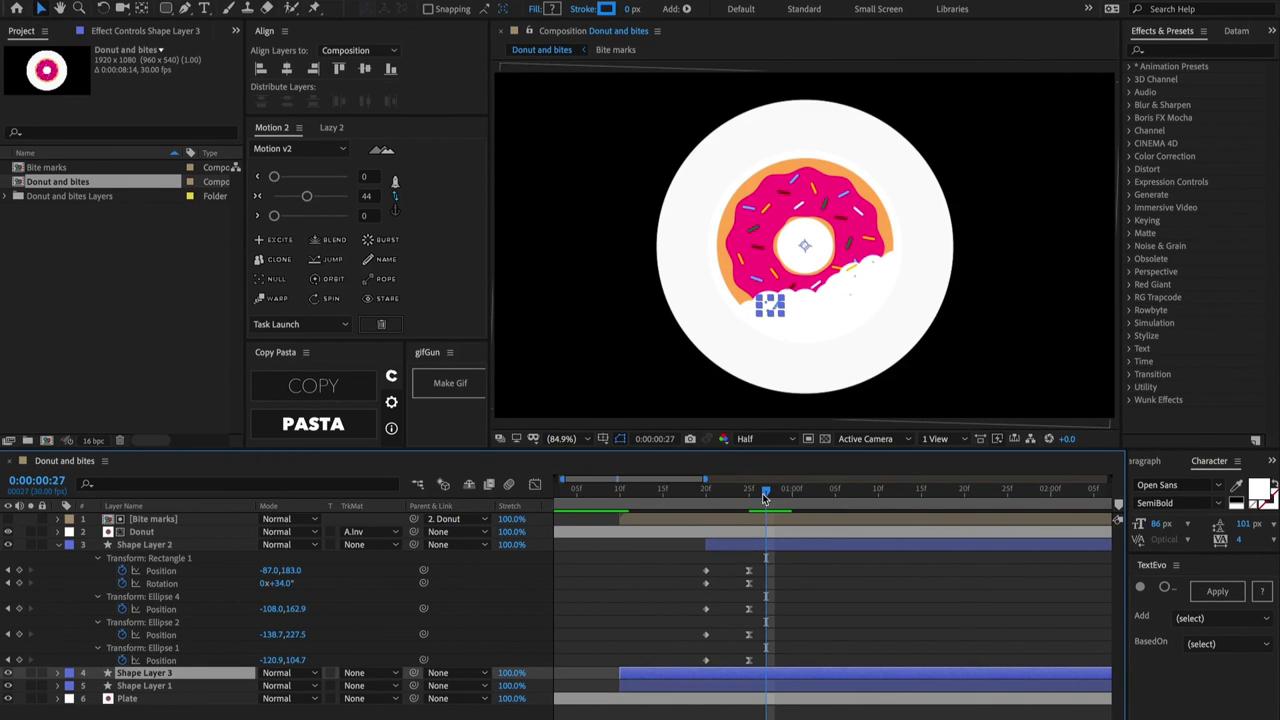
pyautogui.moveTo(764, 496); pyautogui.dragTo(706, 496)
pyautogui.hotkey('shift', 'pagedown')
pyautogui.moveTo(792, 492); pyautogui.dragTo(770, 492)
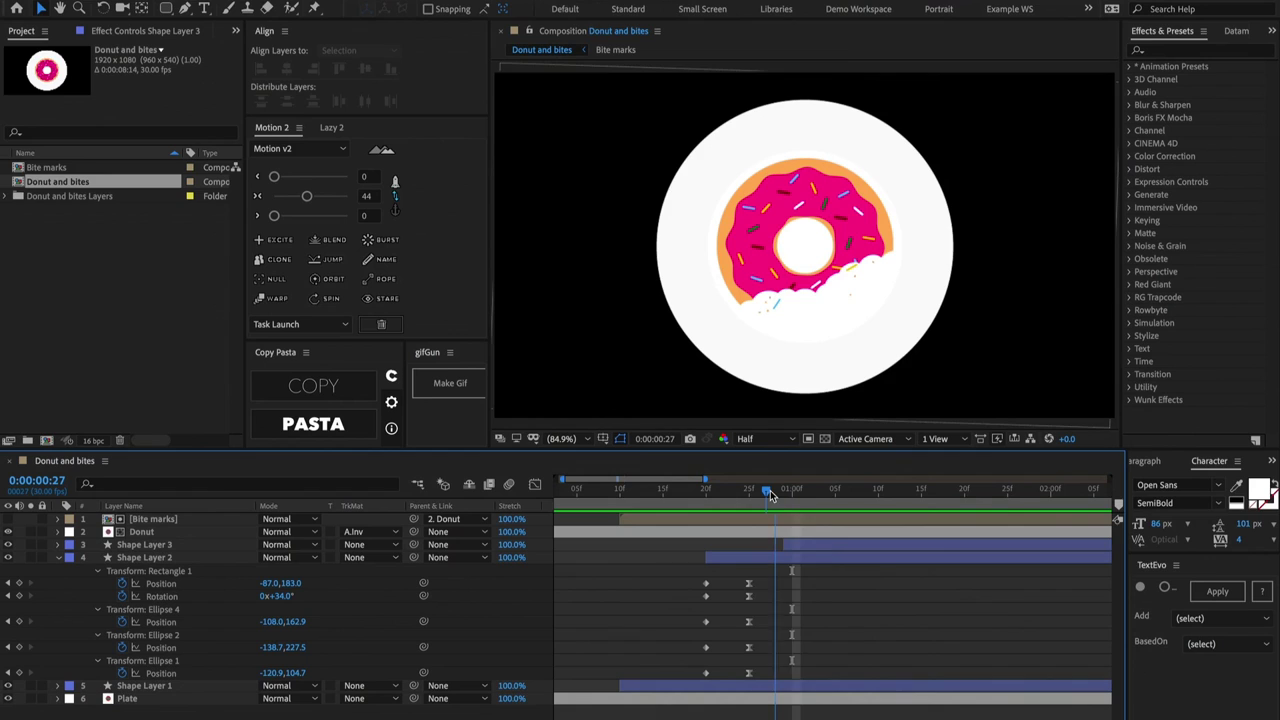
# Step: At 0:00:00:29, move Shape Layer 3 onto the donut's left side, center its anchor point and rotate it to -191°
pyautogui.click(792, 545)
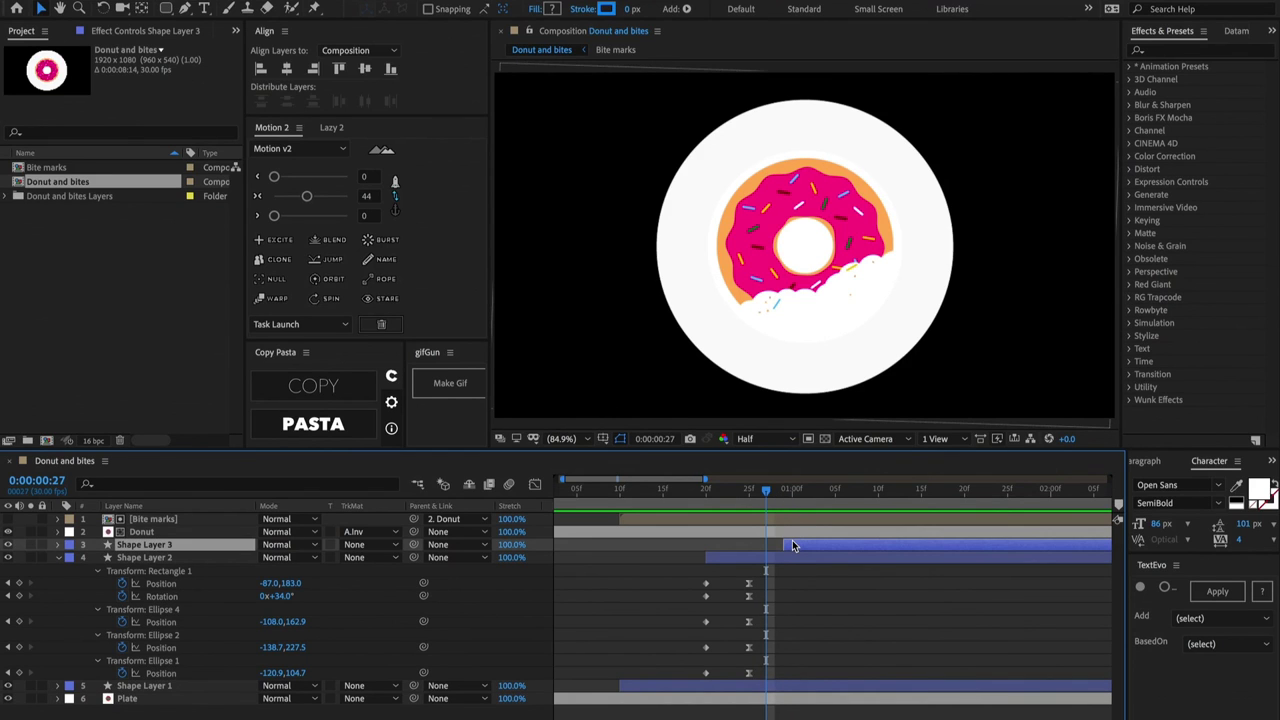
pyautogui.press('pagedown')
pyautogui.press('pagedown')
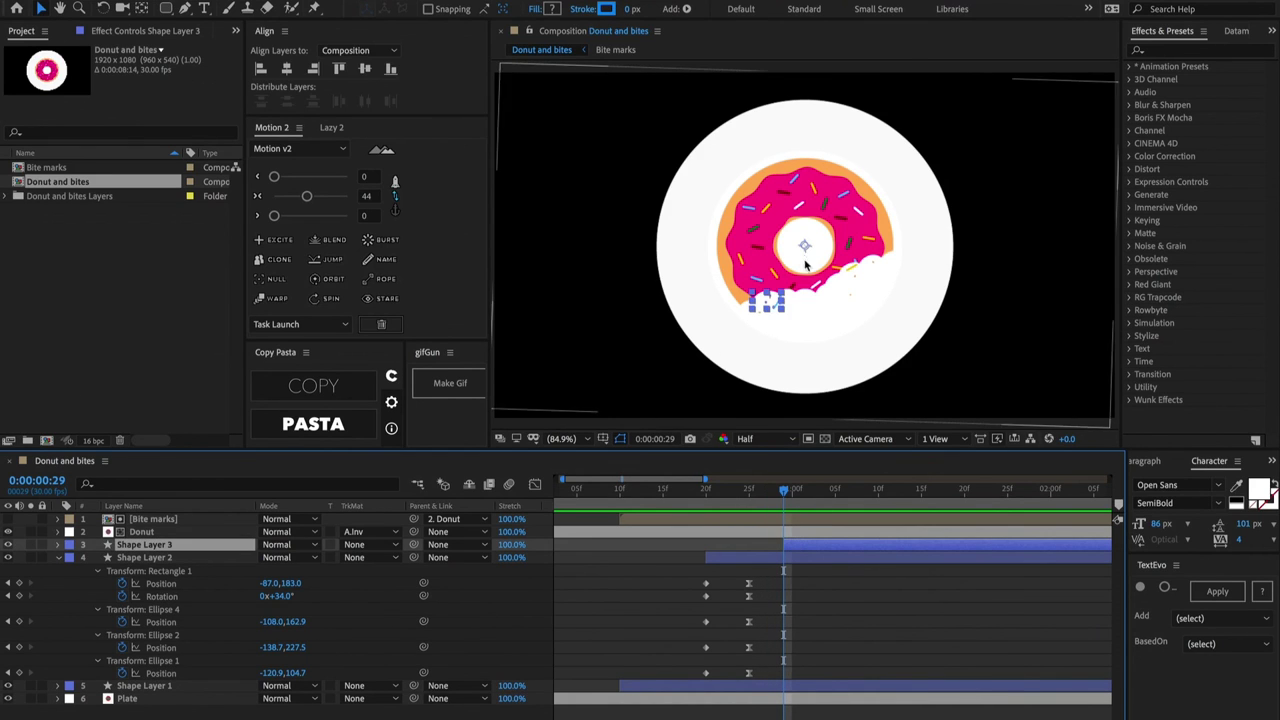
pyautogui.moveTo(805, 258); pyautogui.dragTo(798, 207)
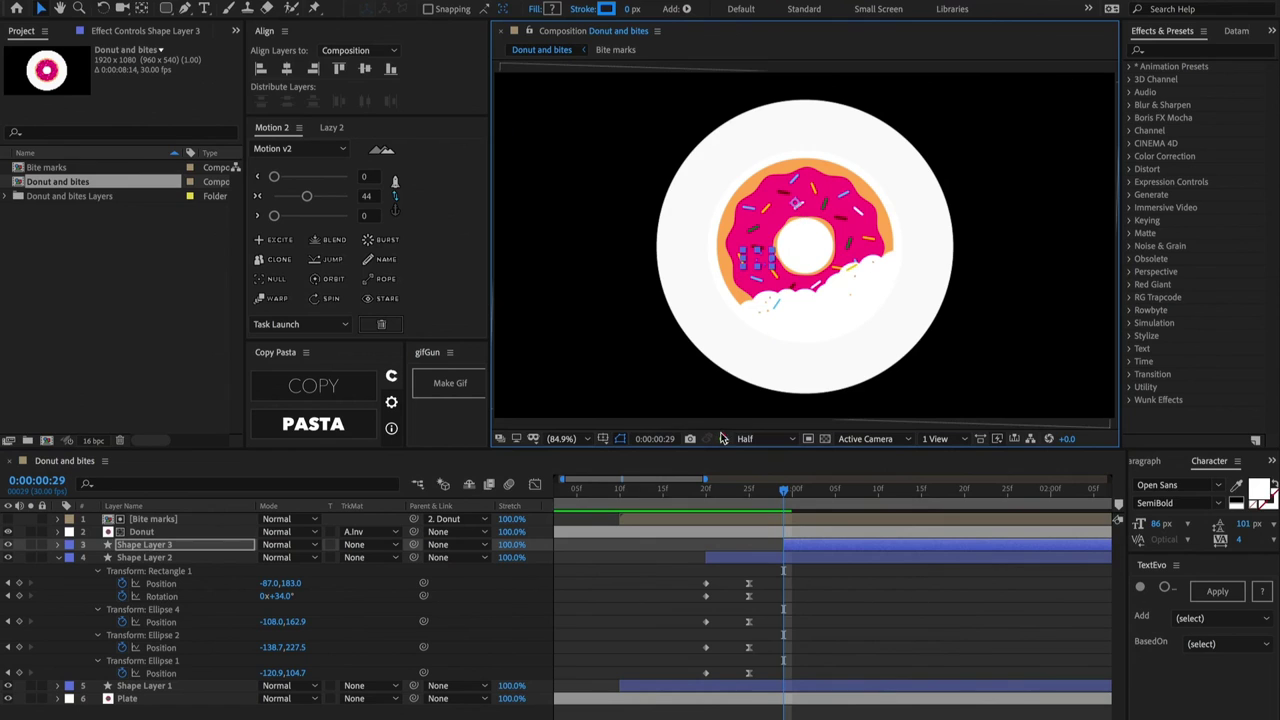
pyautogui.click(356, 196)
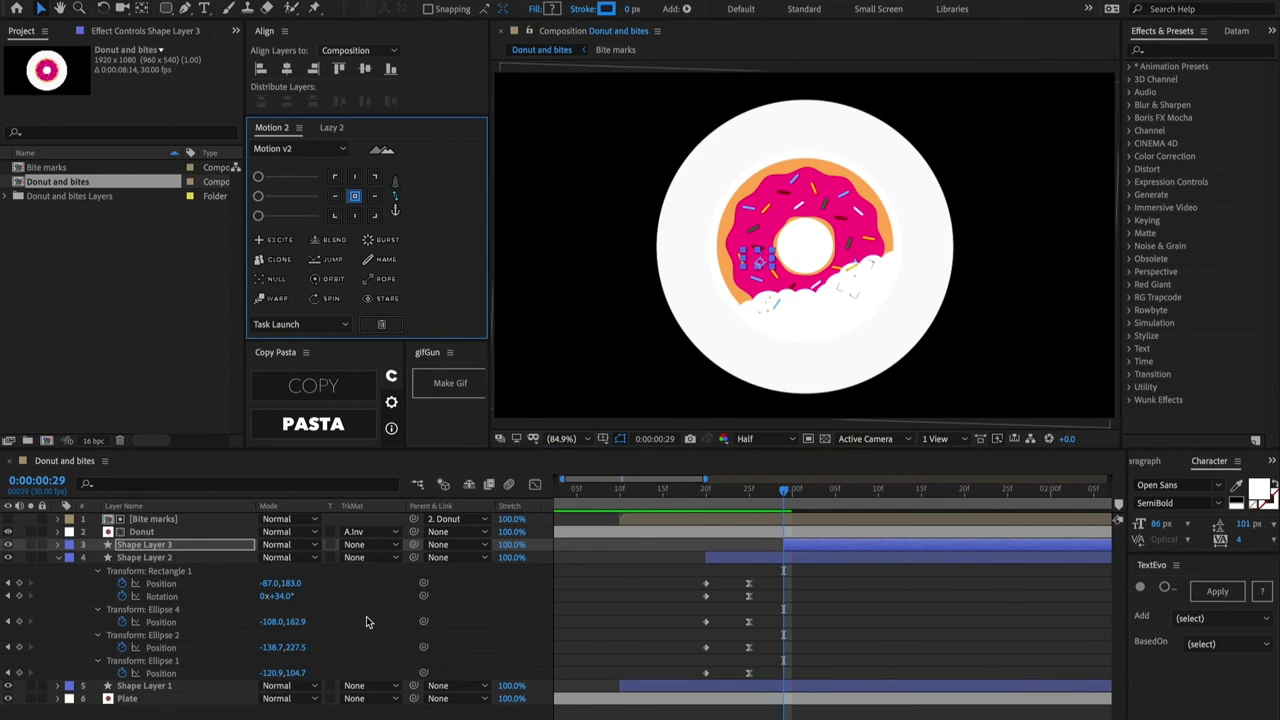
pyautogui.press('r')
pyautogui.moveTo(280, 557); pyautogui.dragTo(140, 560)
pyautogui.scroll(1, 775, 265)
pyautogui.moveTo(755, 275); pyautogui.dragTo(744, 262)
# Step: Delete Rectangle 1 from Shape Layer 3 and preview the bites
pyautogui.click(57, 545)
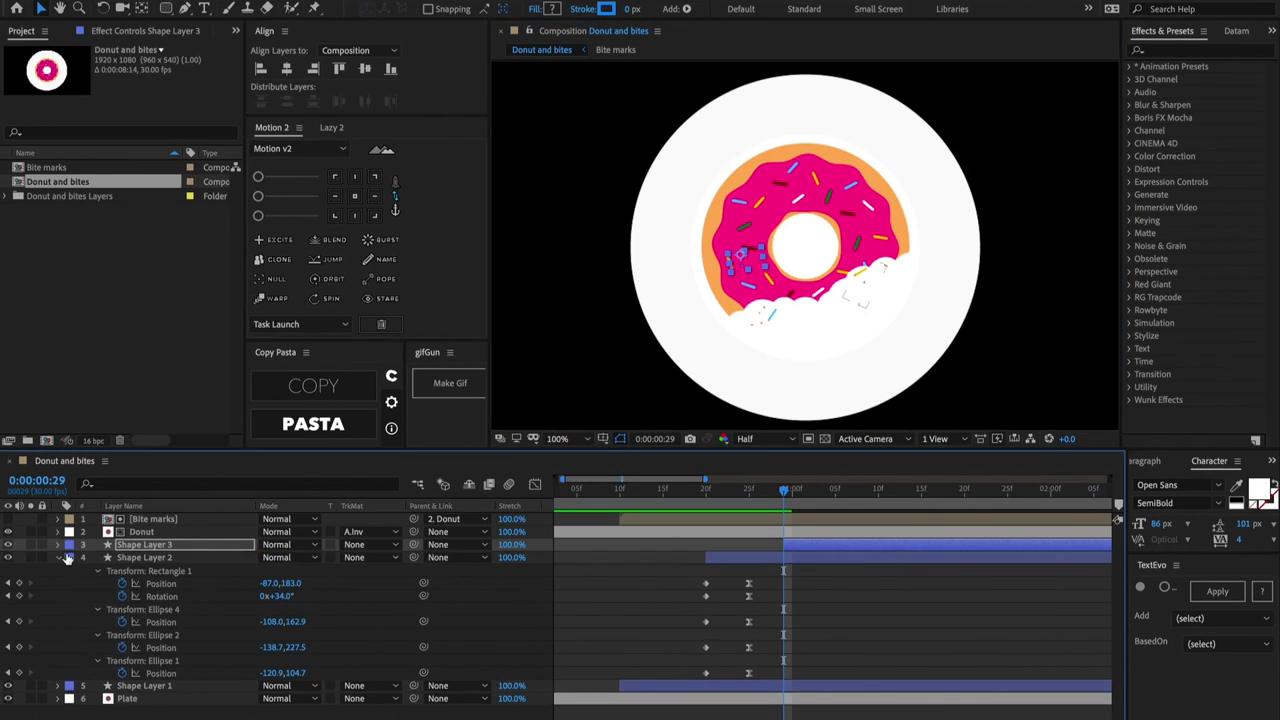
pyautogui.click(57, 545)
pyautogui.click(71, 558)
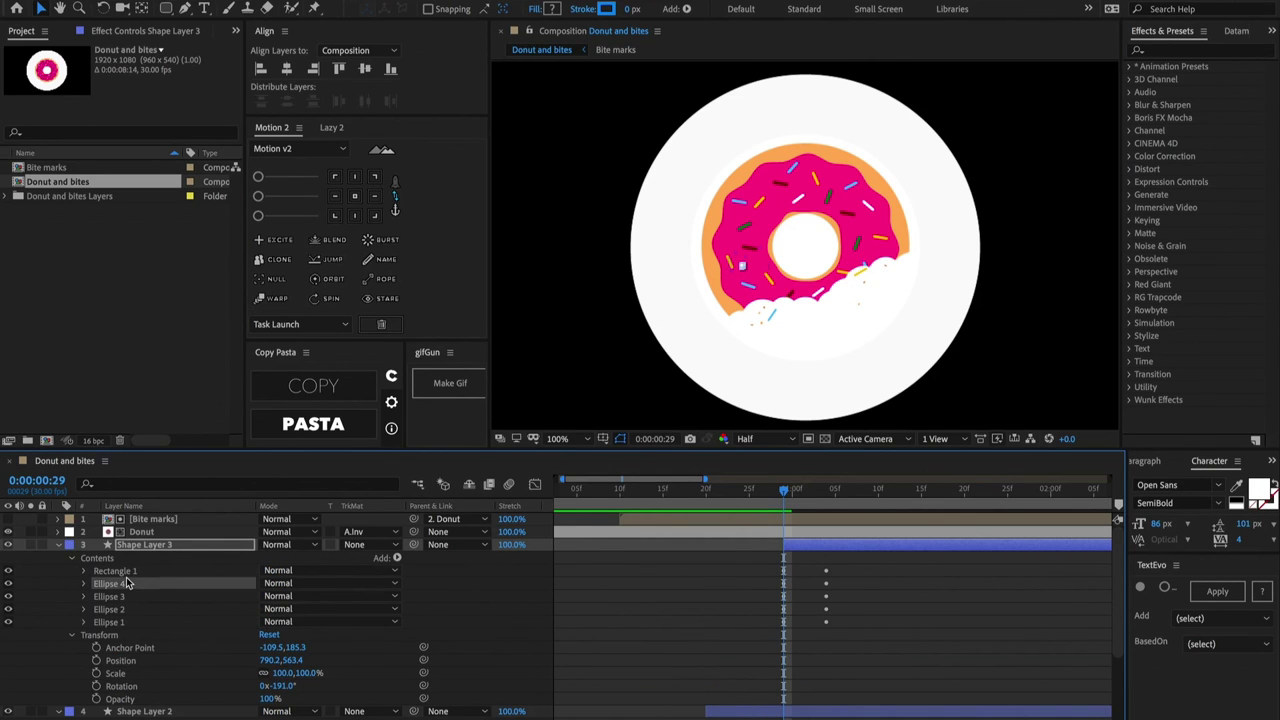
pyautogui.click(91, 586)
pyautogui.click(131, 574)
pyautogui.press('Delete')
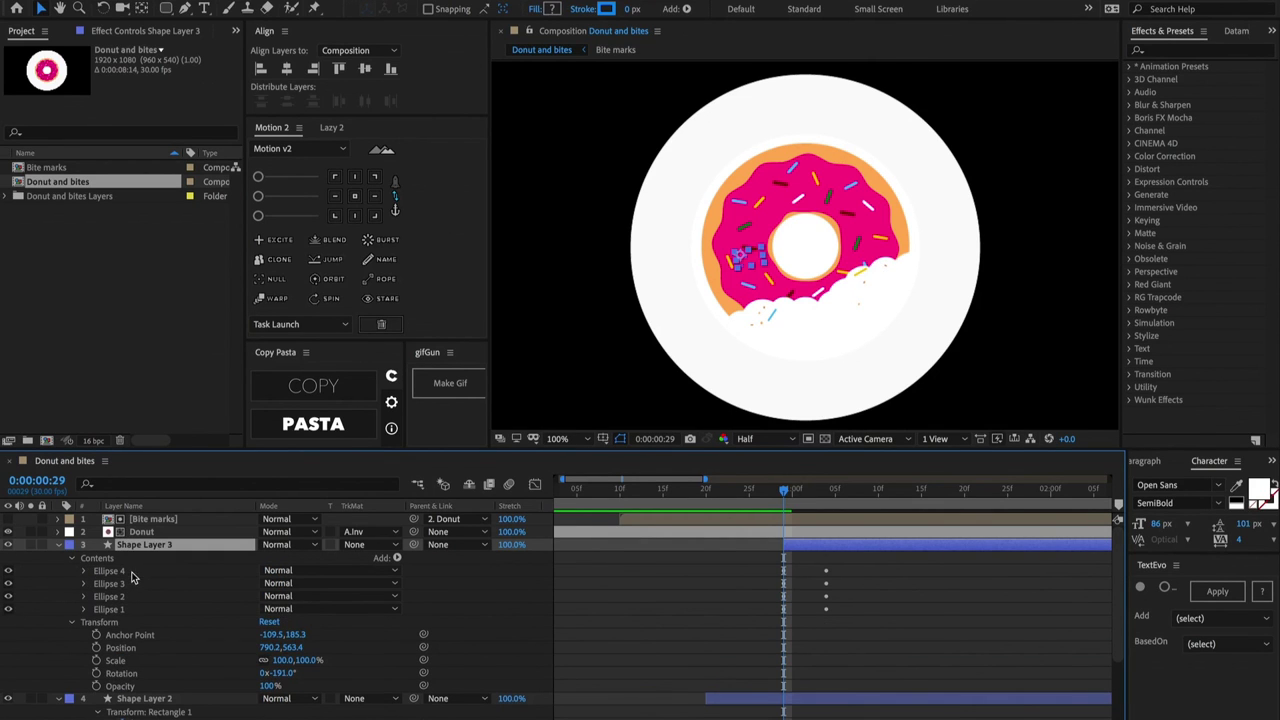
pyautogui.click(869, 593)
pyautogui.moveTo(783, 490); pyautogui.dragTo(637, 497)
pyautogui.press('space')
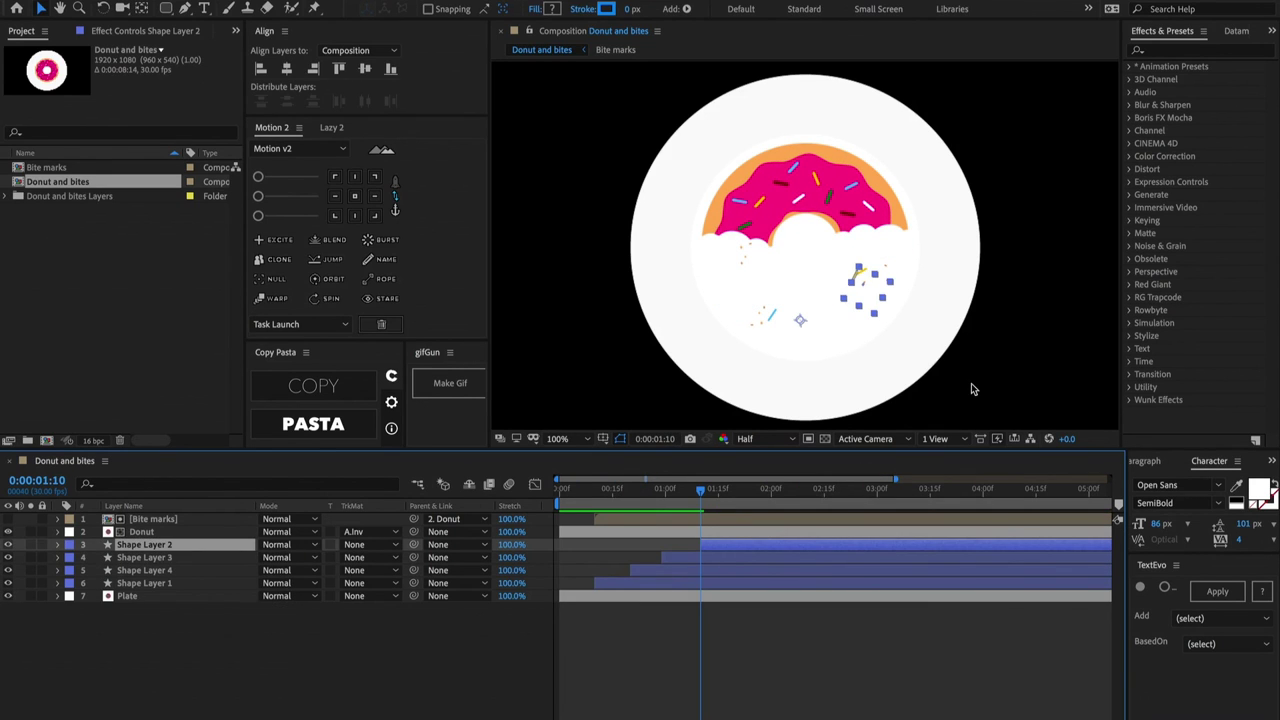
# Step: Move the crumb layer starting at 0:00:01:10 up to the bite edge on the donut's right side and preview it
pyautogui.moveTo(799, 323); pyautogui.dragTo(799, 265)
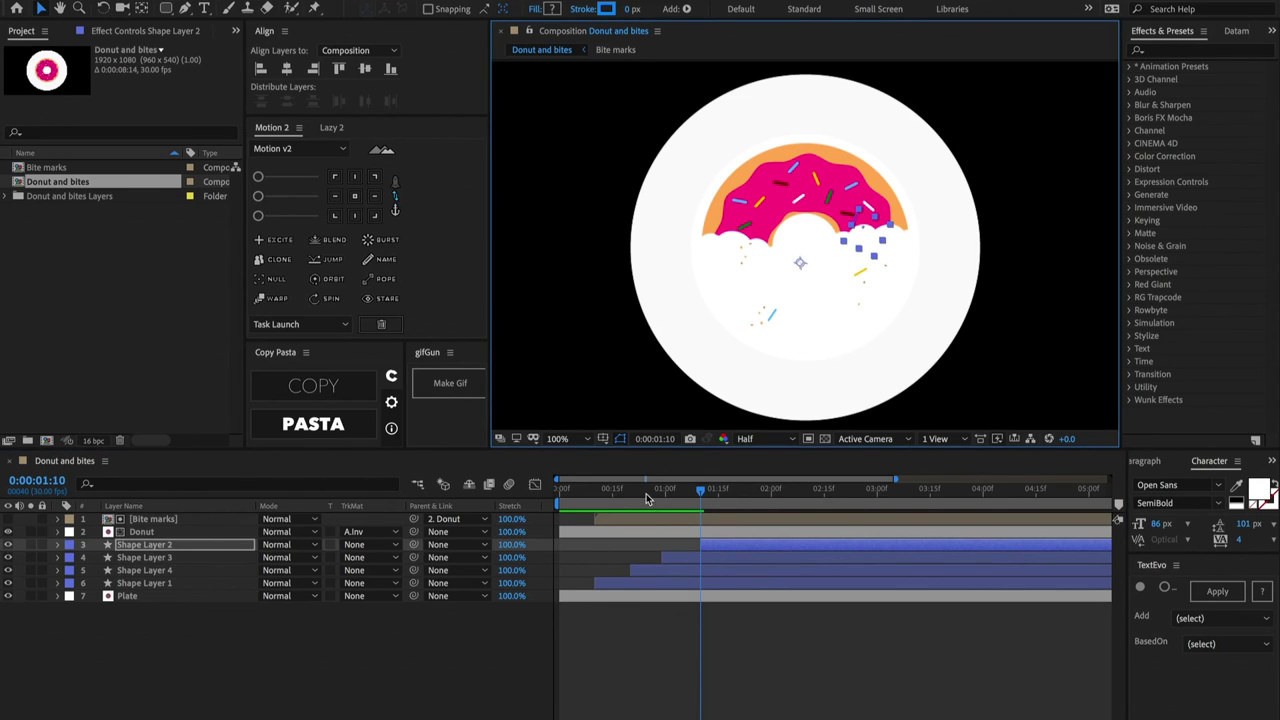
pyautogui.click(616, 497)
pyautogui.press('space')
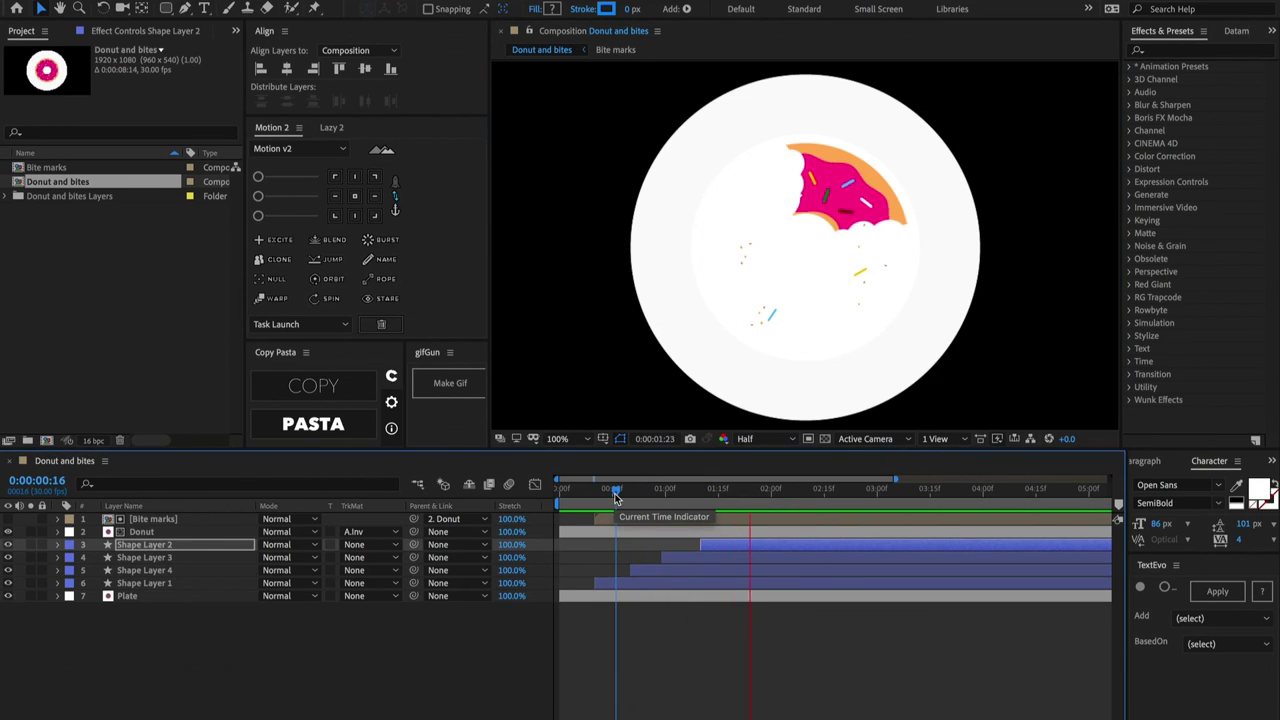
pyautogui.press('space')
# Step: Add another crumb copy starting at about 0:00:01:20 at the donut's upper left, rotated to -290.8°, and play the animation from the start
pyautogui.press('i')
pyautogui.hotkey('shift', 'pagedown')
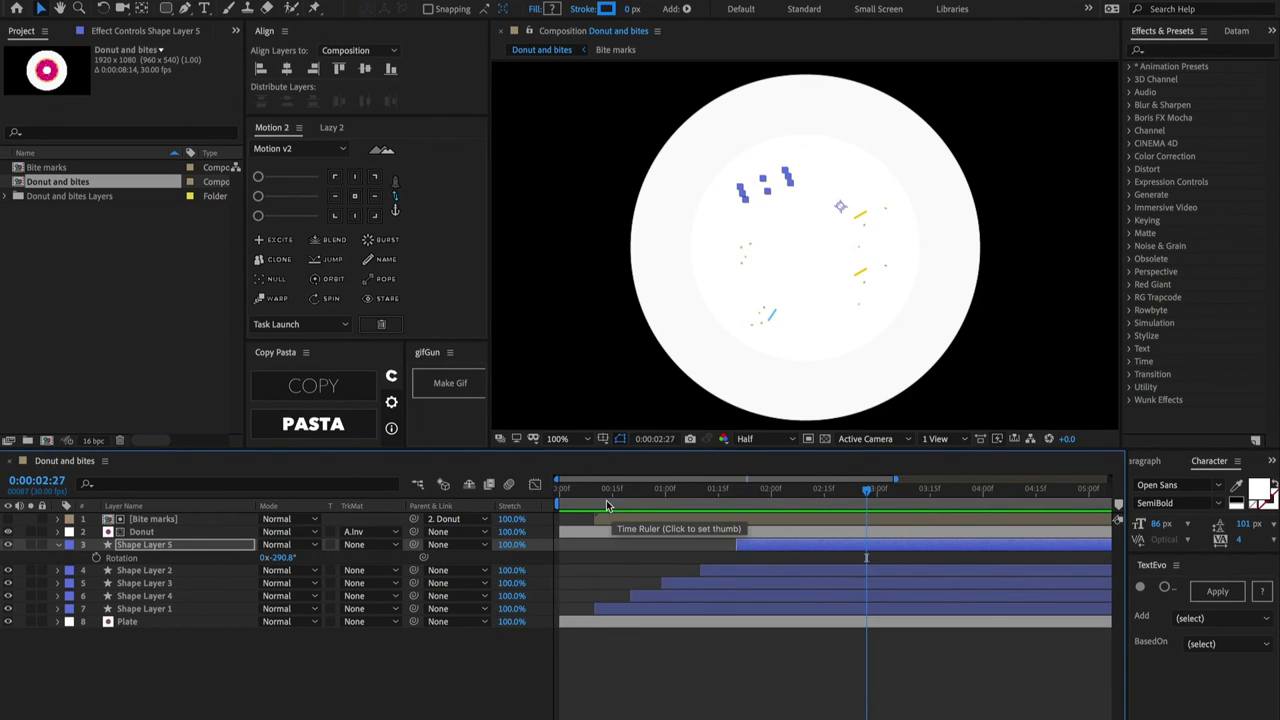
pyautogui.moveTo(607, 497); pyautogui.dragTo(340, 486)
pyautogui.press('space')
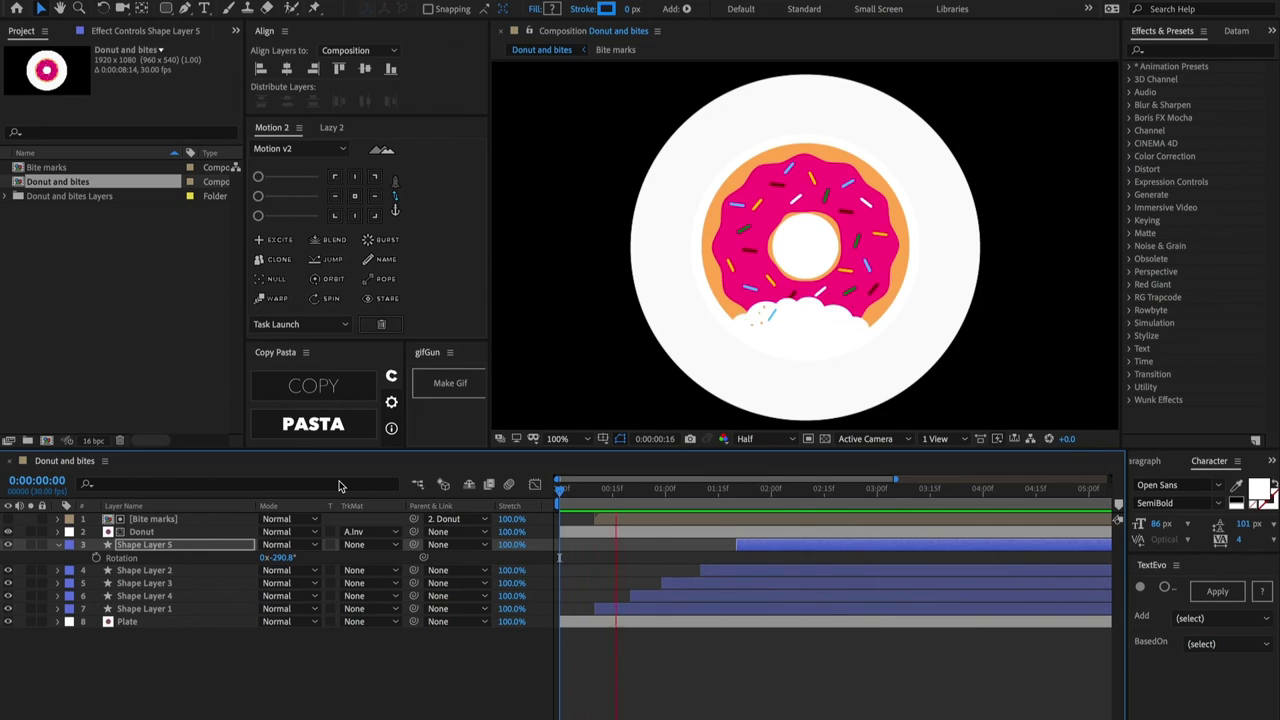